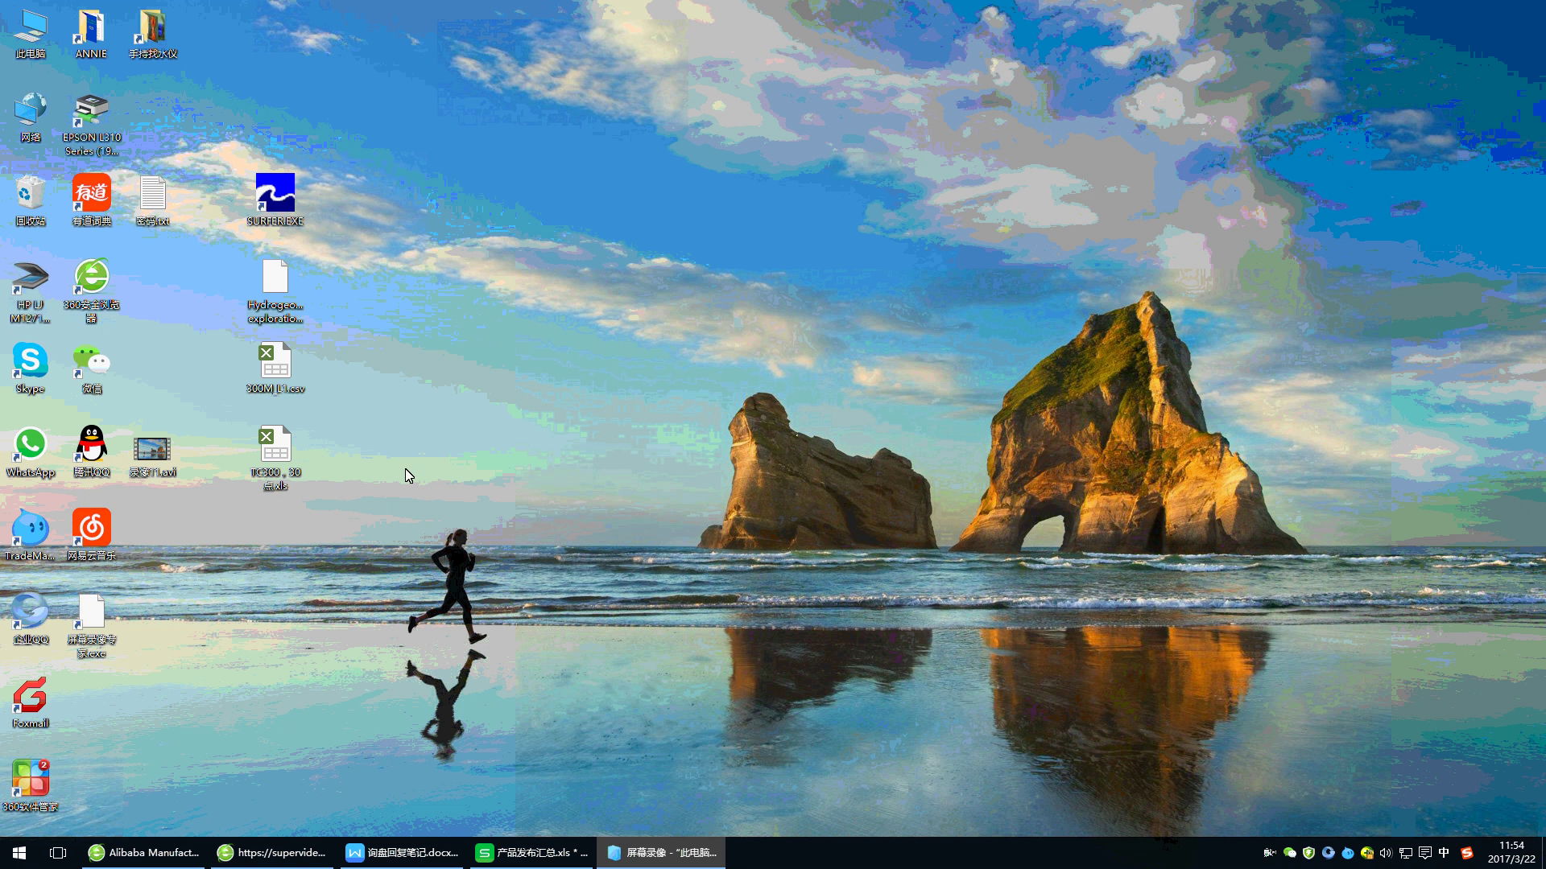
Open 300M_L1.csv from the desktop and copy the freq01 to freq40 readings in C2:AP23
double_click(272, 368)
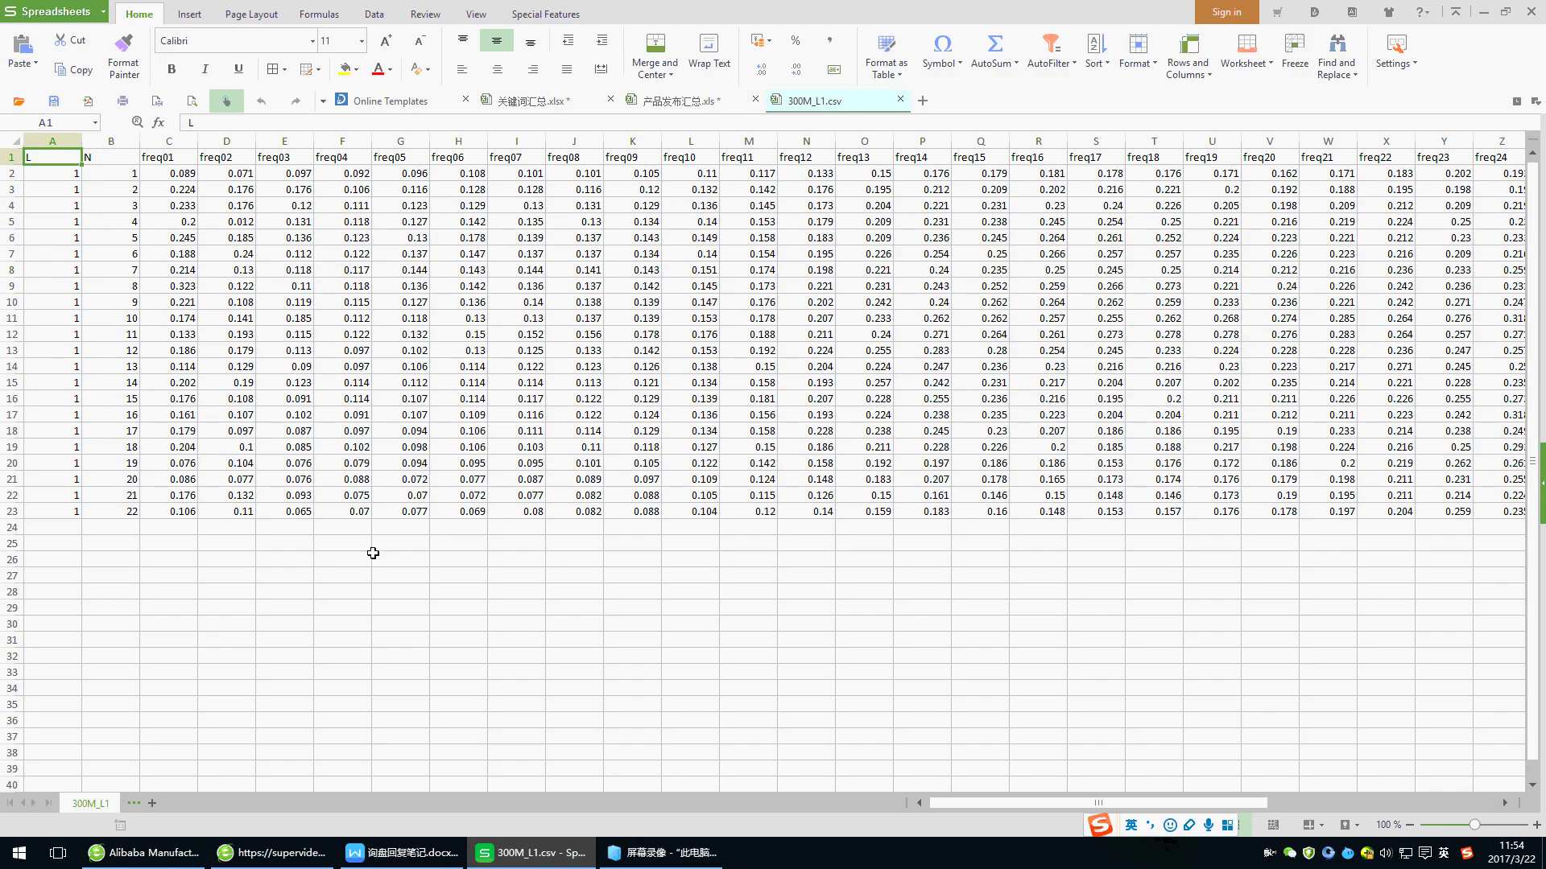
click(374, 561)
drag(169, 173, 459, 518)
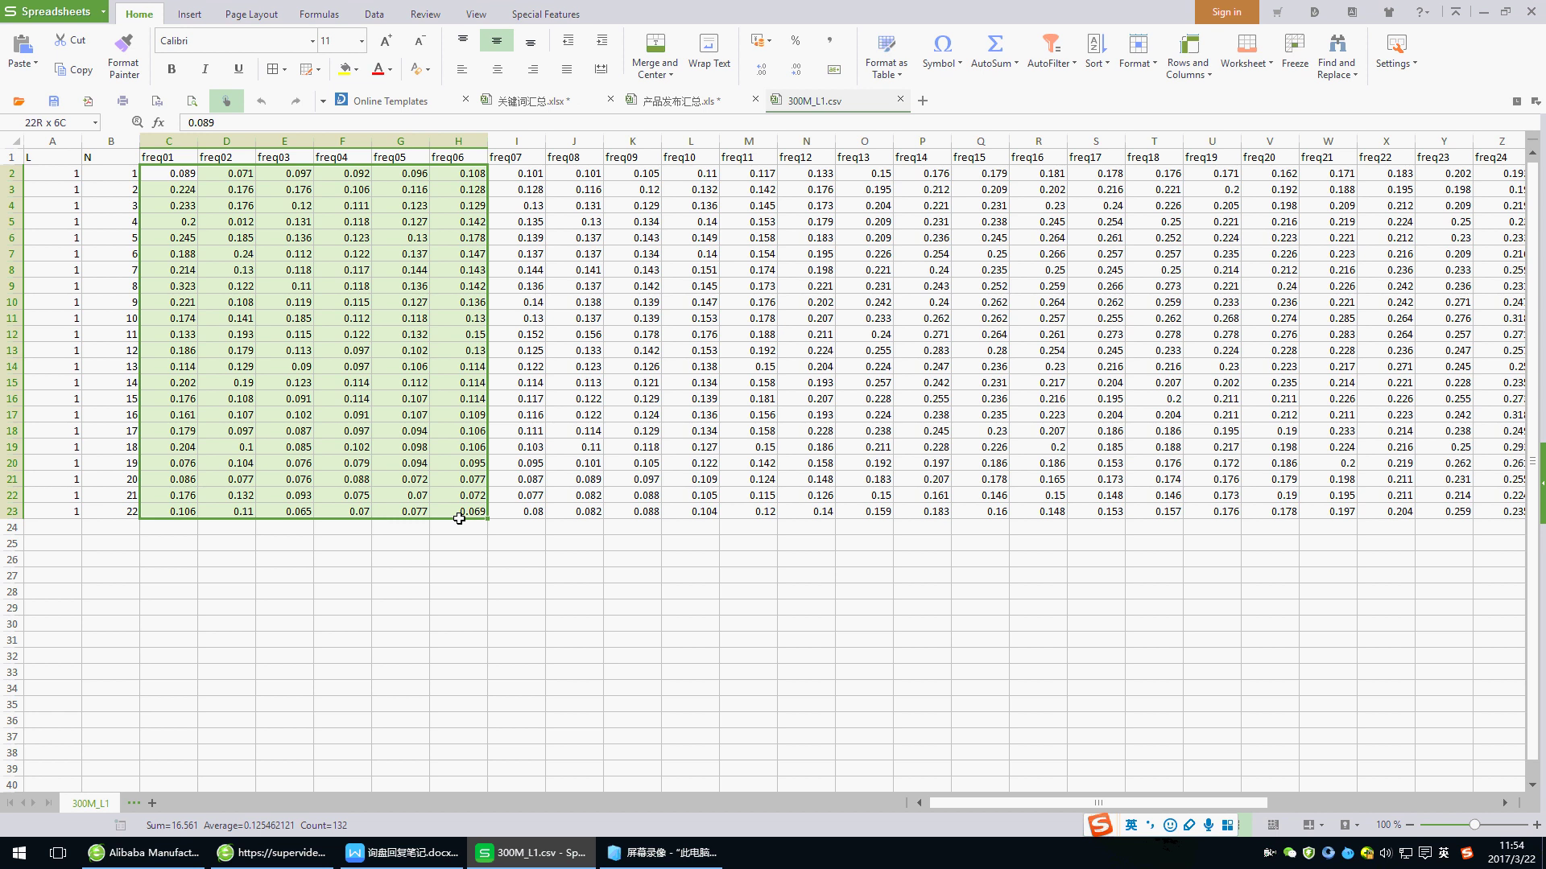
drag(459, 519, 1176, 519)
right_click(389, 373)
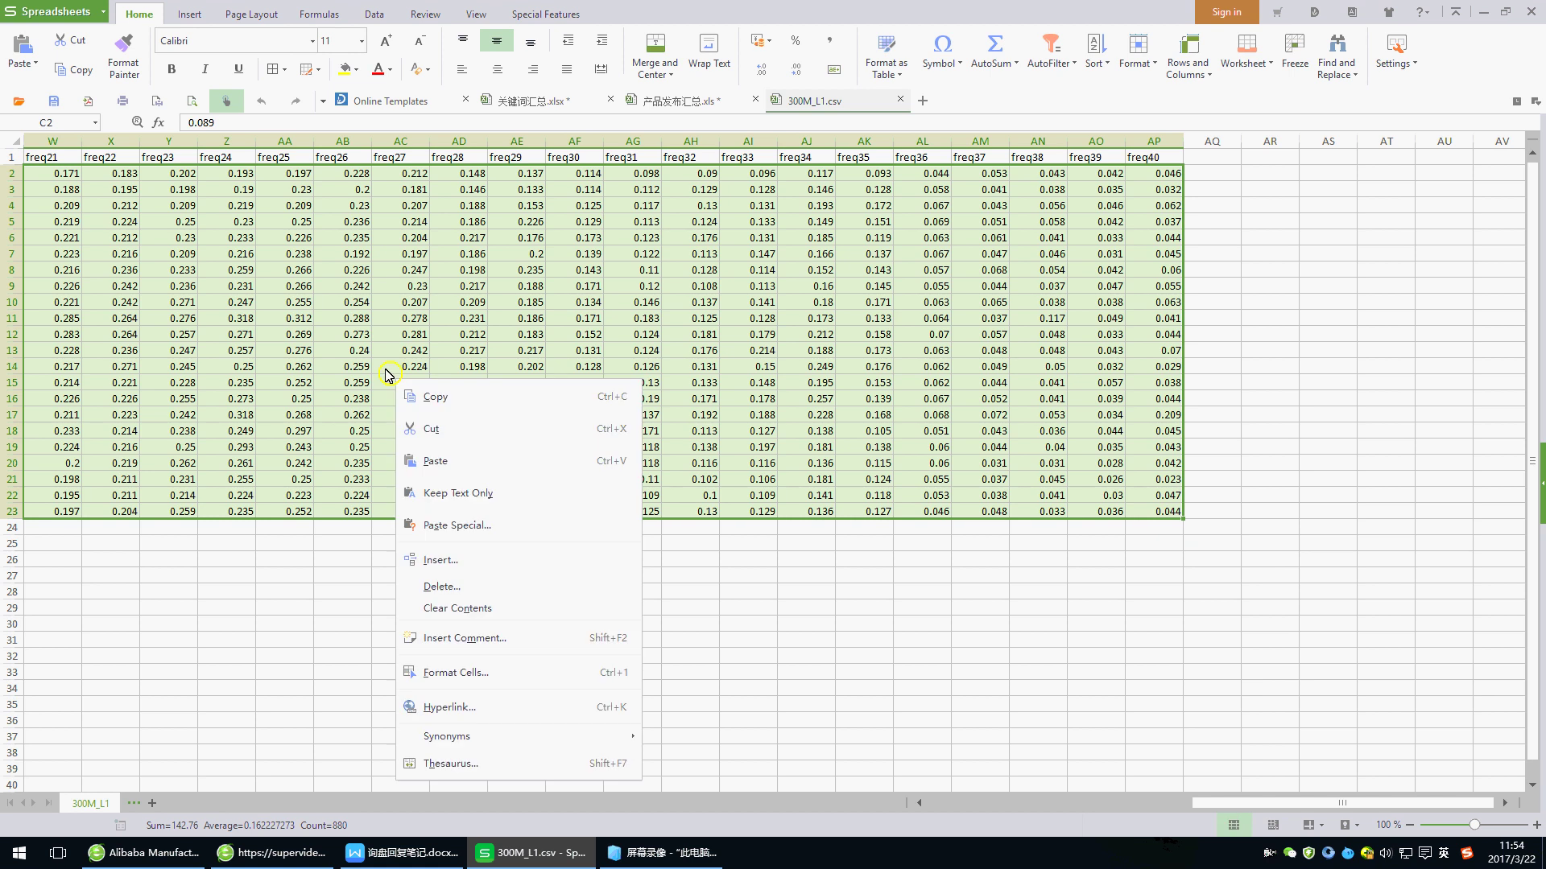
click(449, 399)
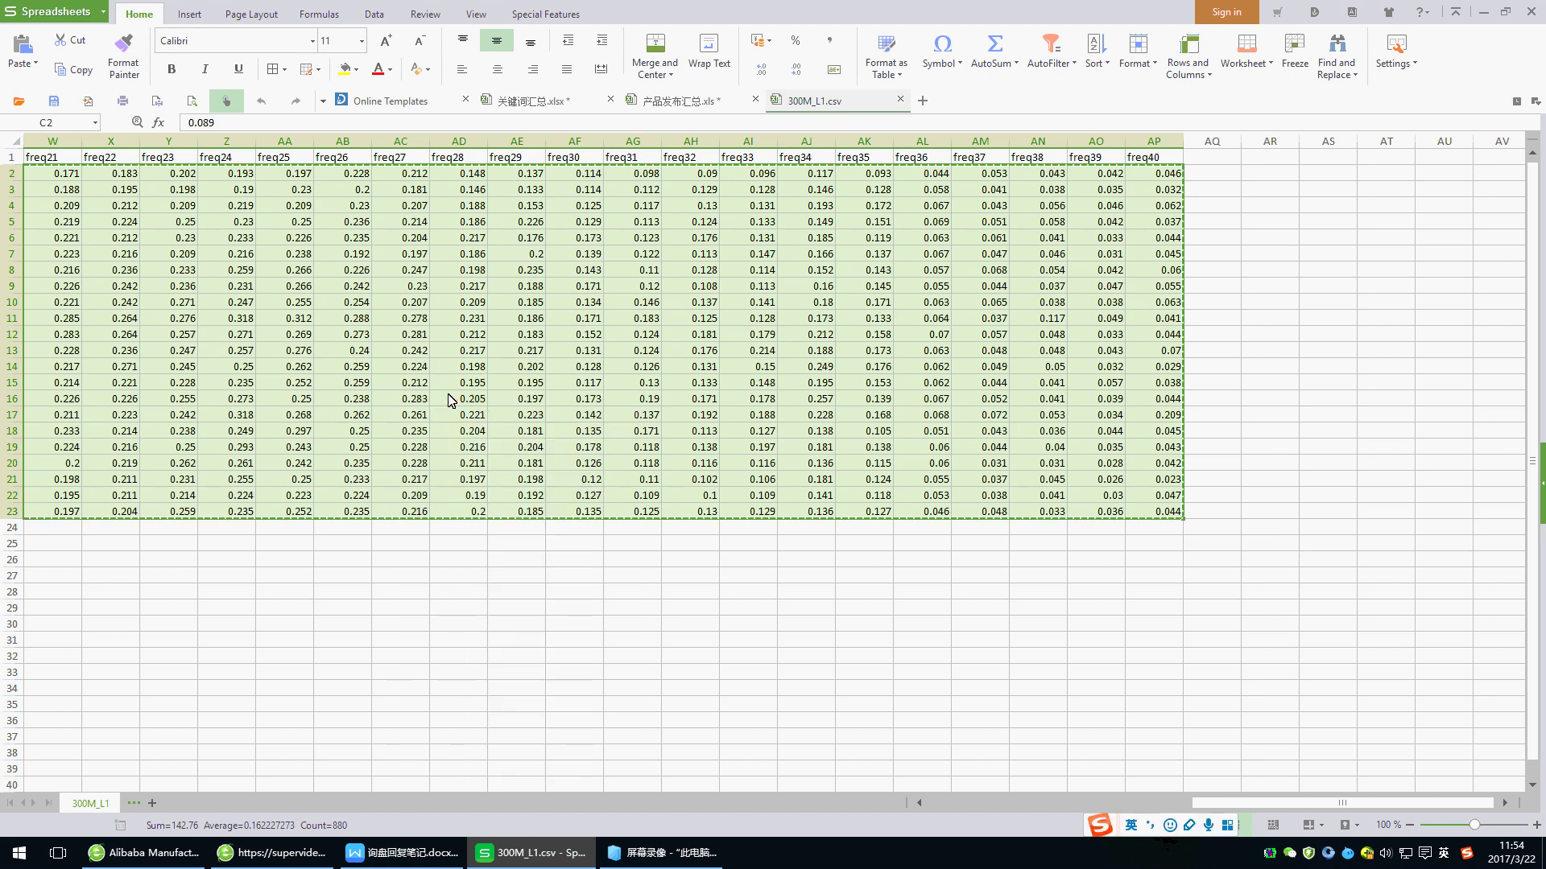
Open TC300，30点.xls from the desktop and paste the copied readings as values at F2
right_click(841, 850)
click(917, 747)
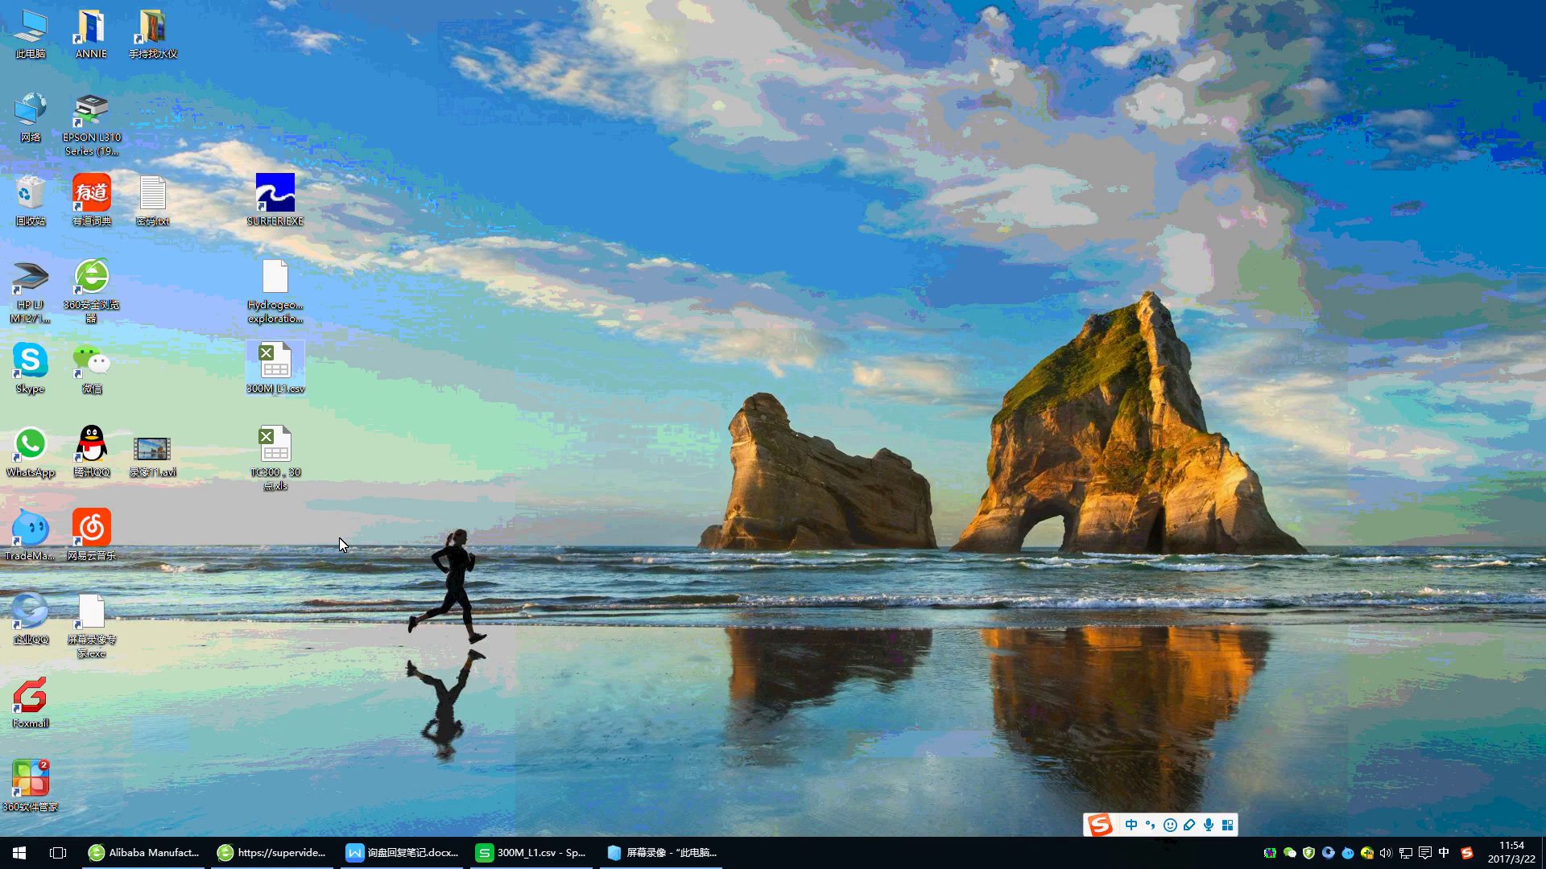
click(274, 459)
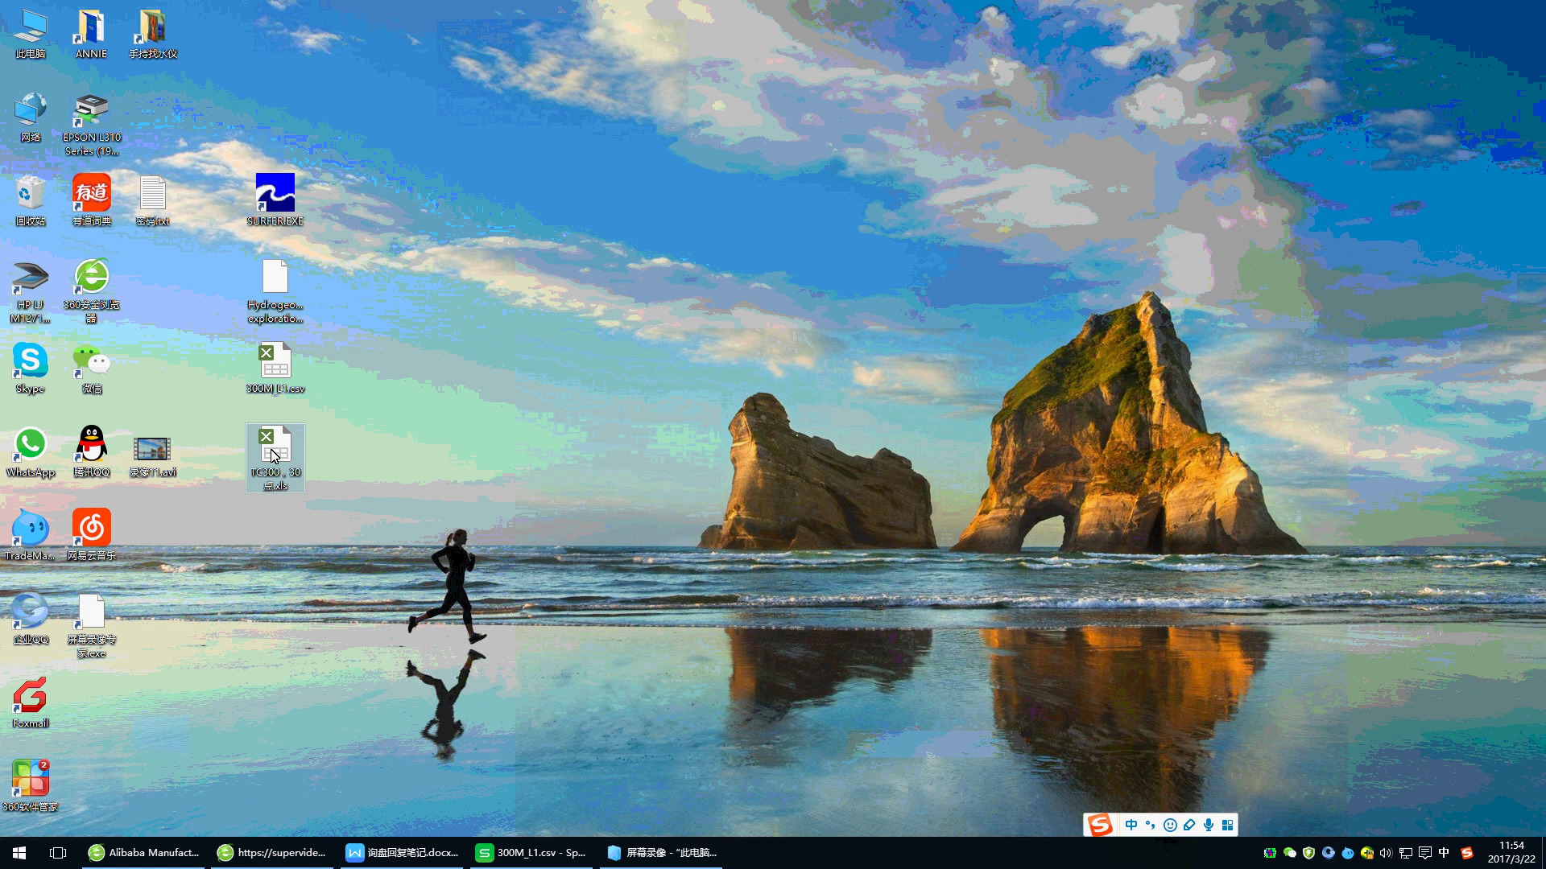
double_click(281, 453)
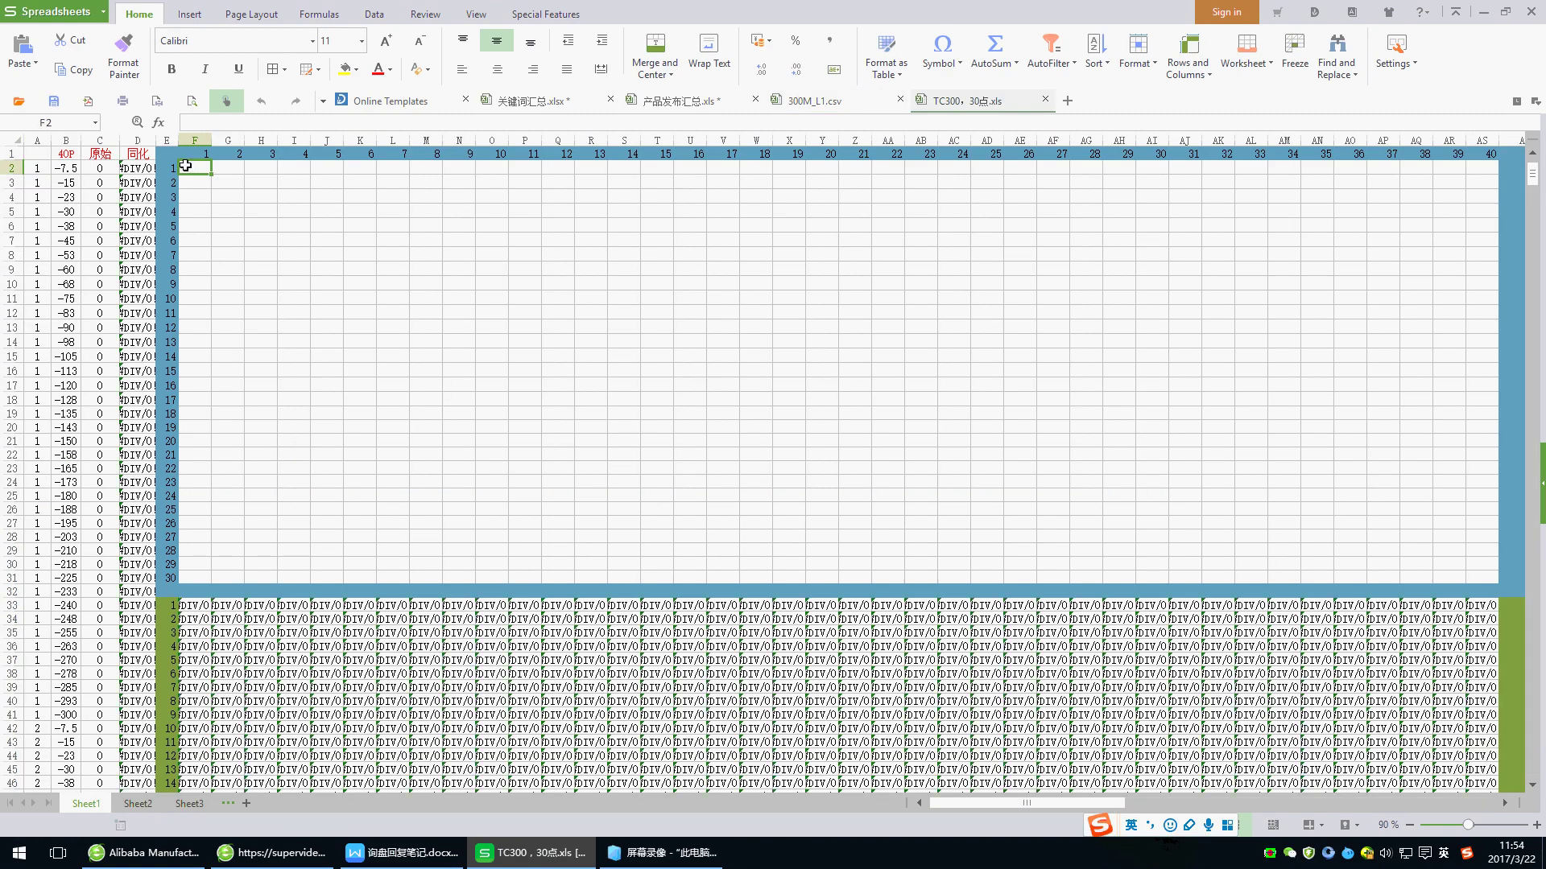
right_click(199, 168)
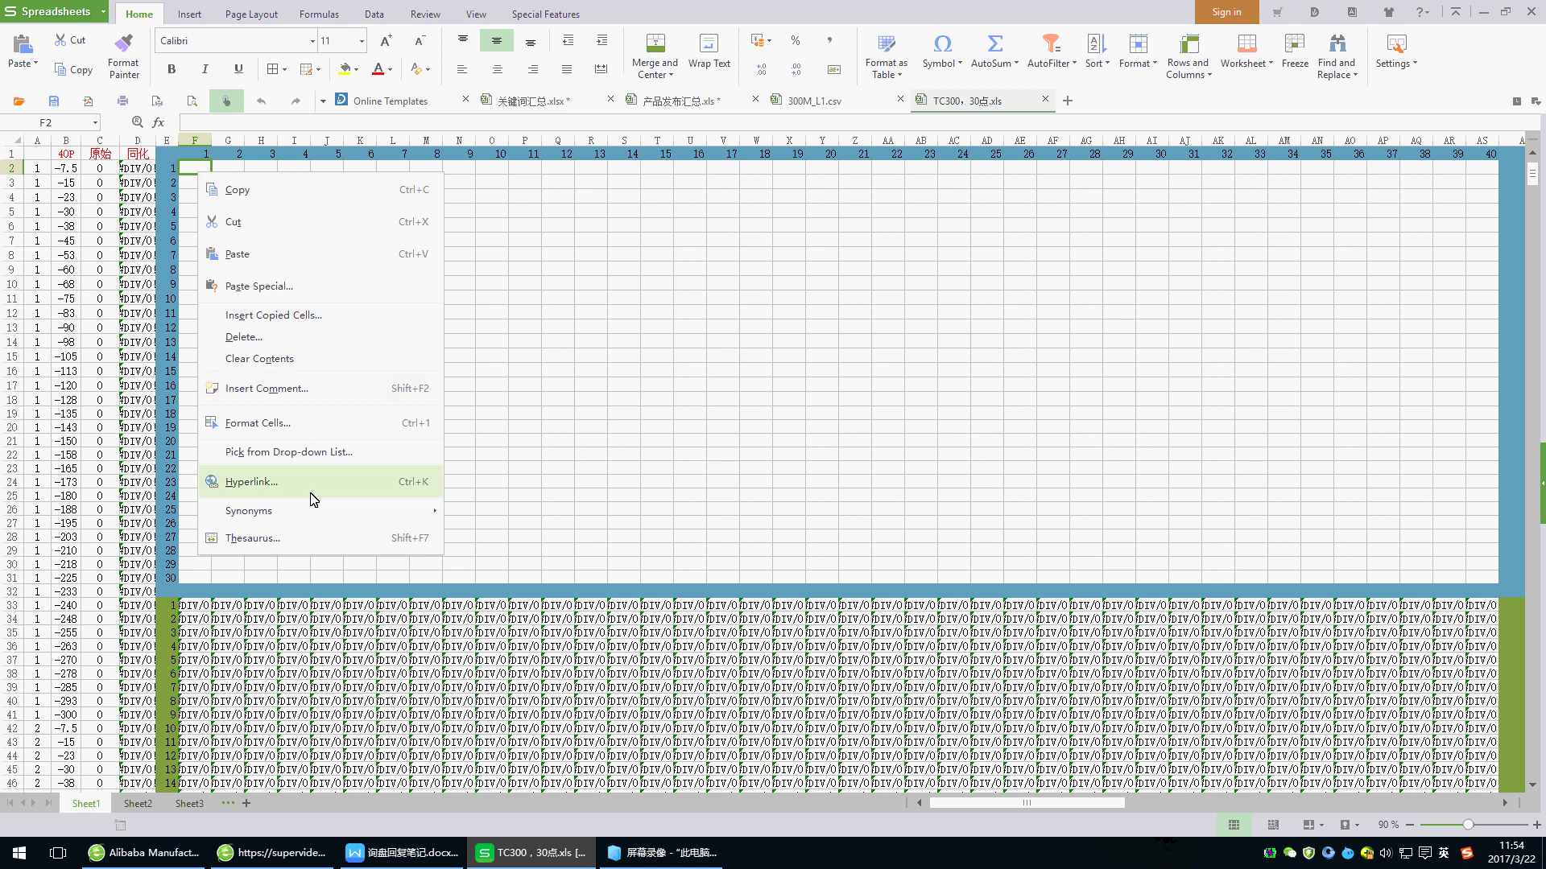
click(258, 286)
click(676, 367)
click(802, 524)
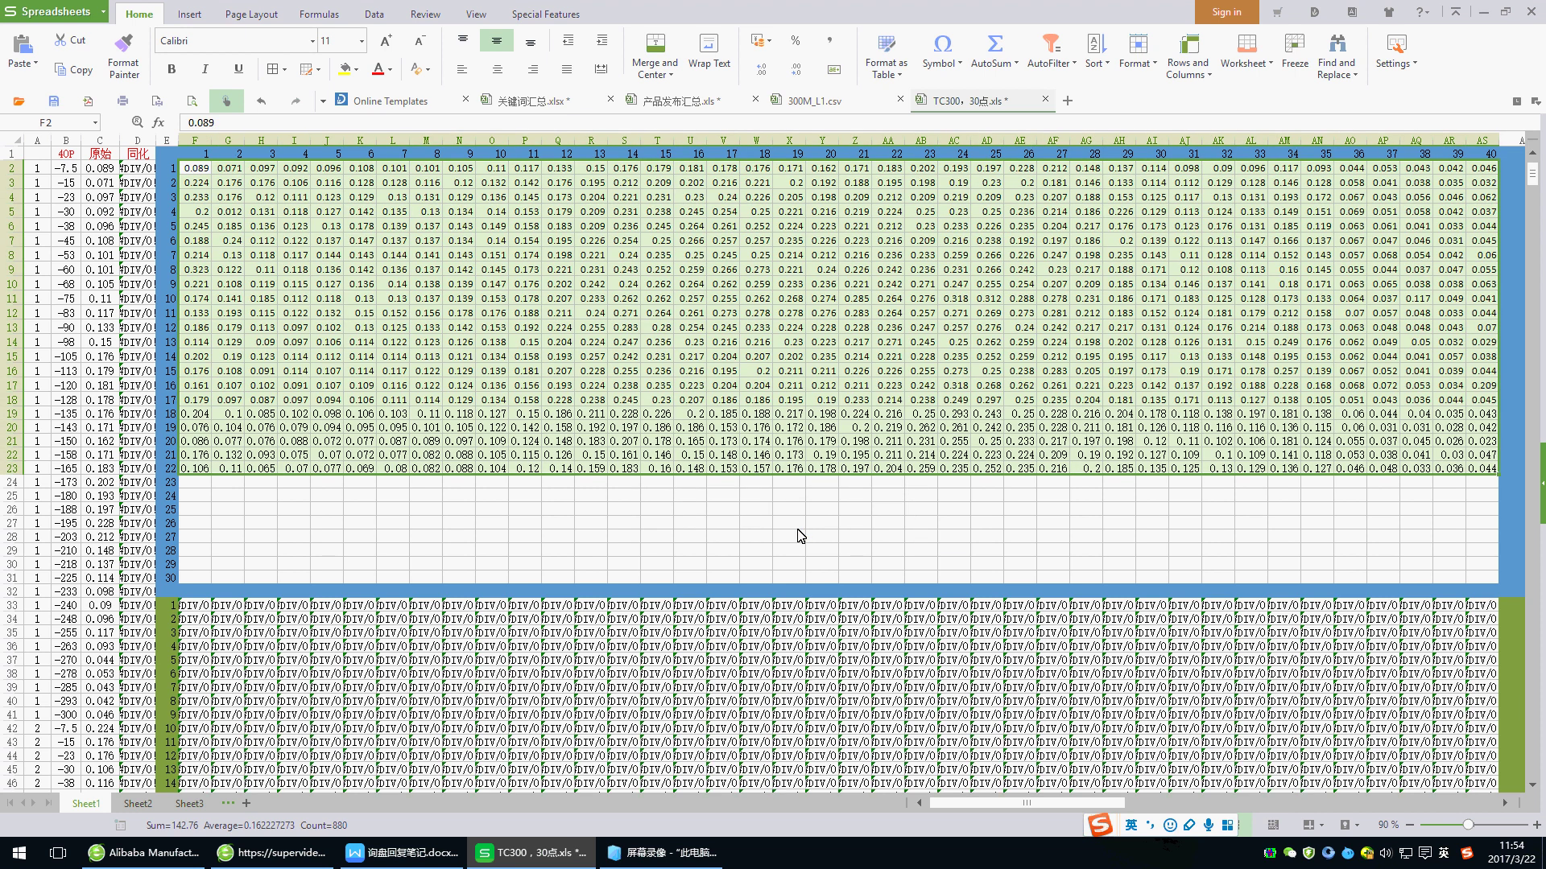
Insert a line chart of the pasted readings
click(190, 13)
click(112, 50)
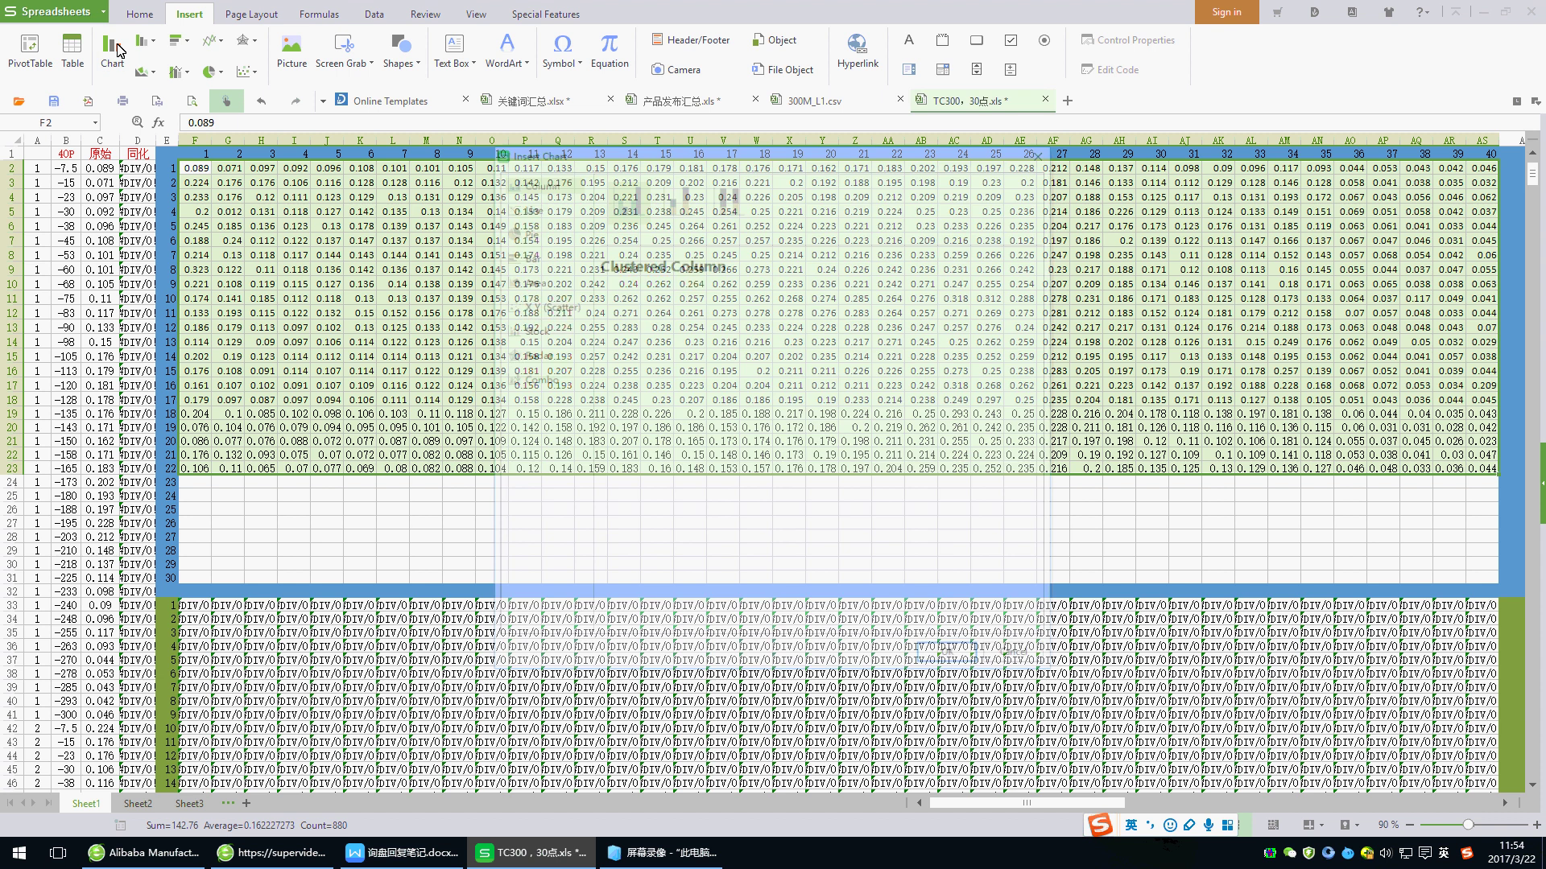
click(526, 207)
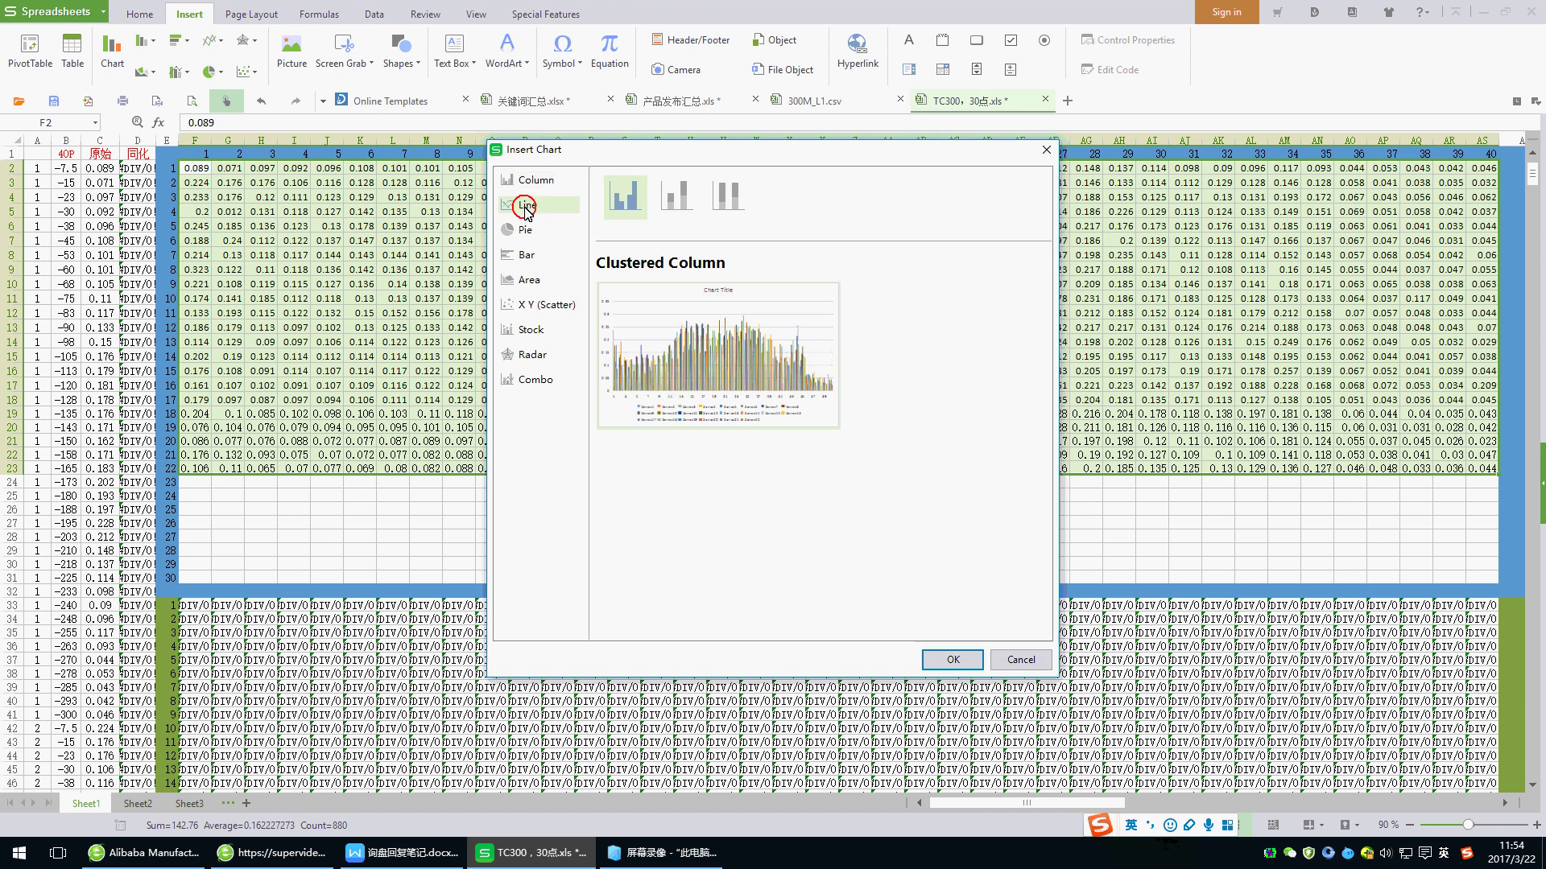
click(953, 658)
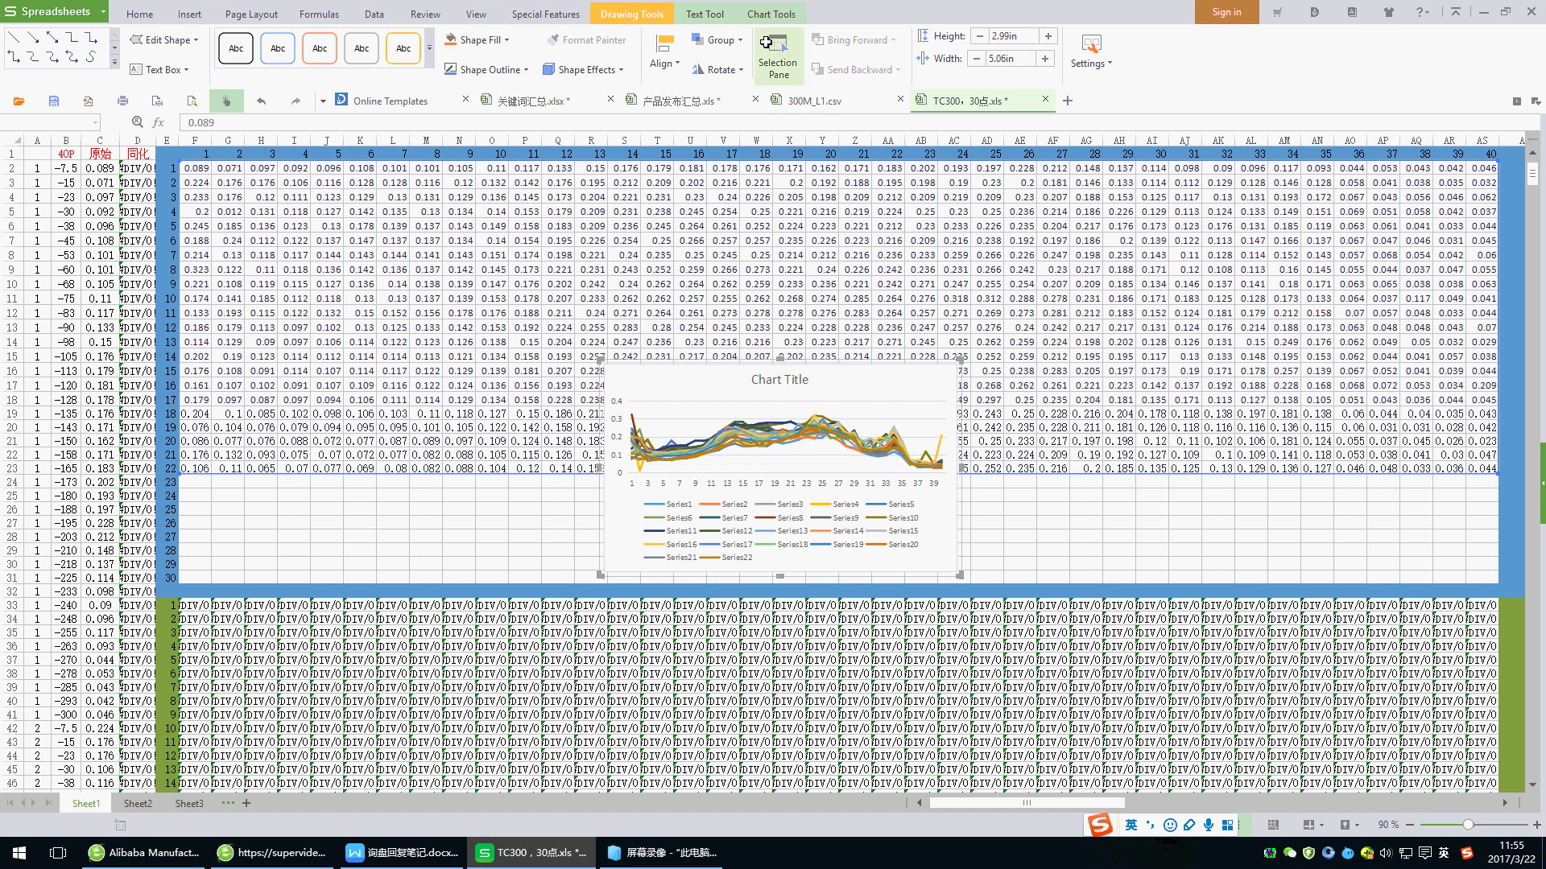
Switch the line chart's rows and columns and enlarge the chart so the curves are readable
click(780, 17)
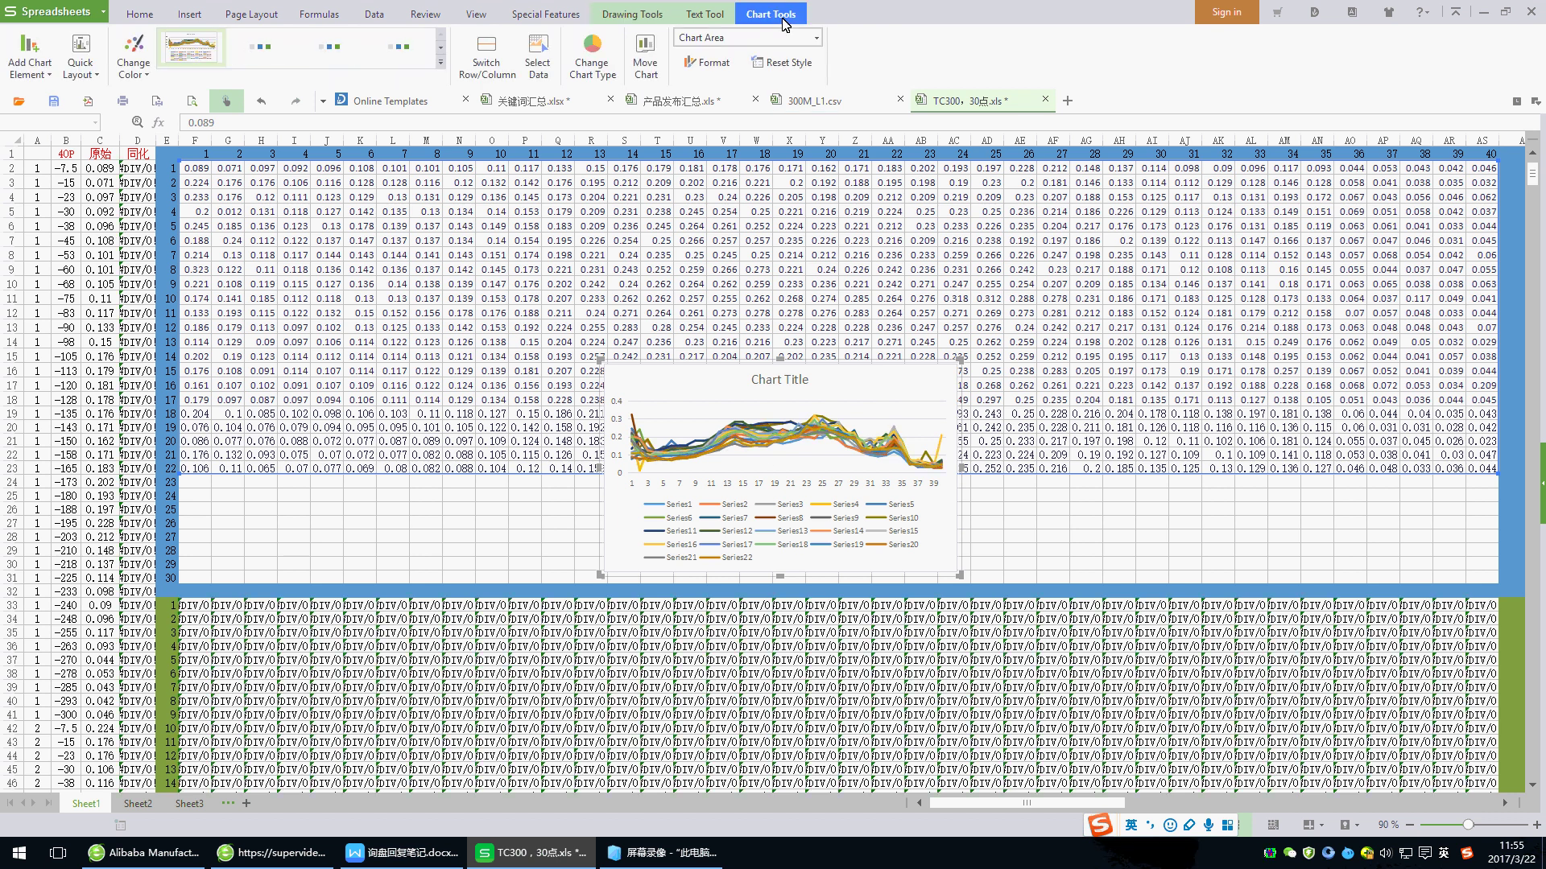
click(487, 53)
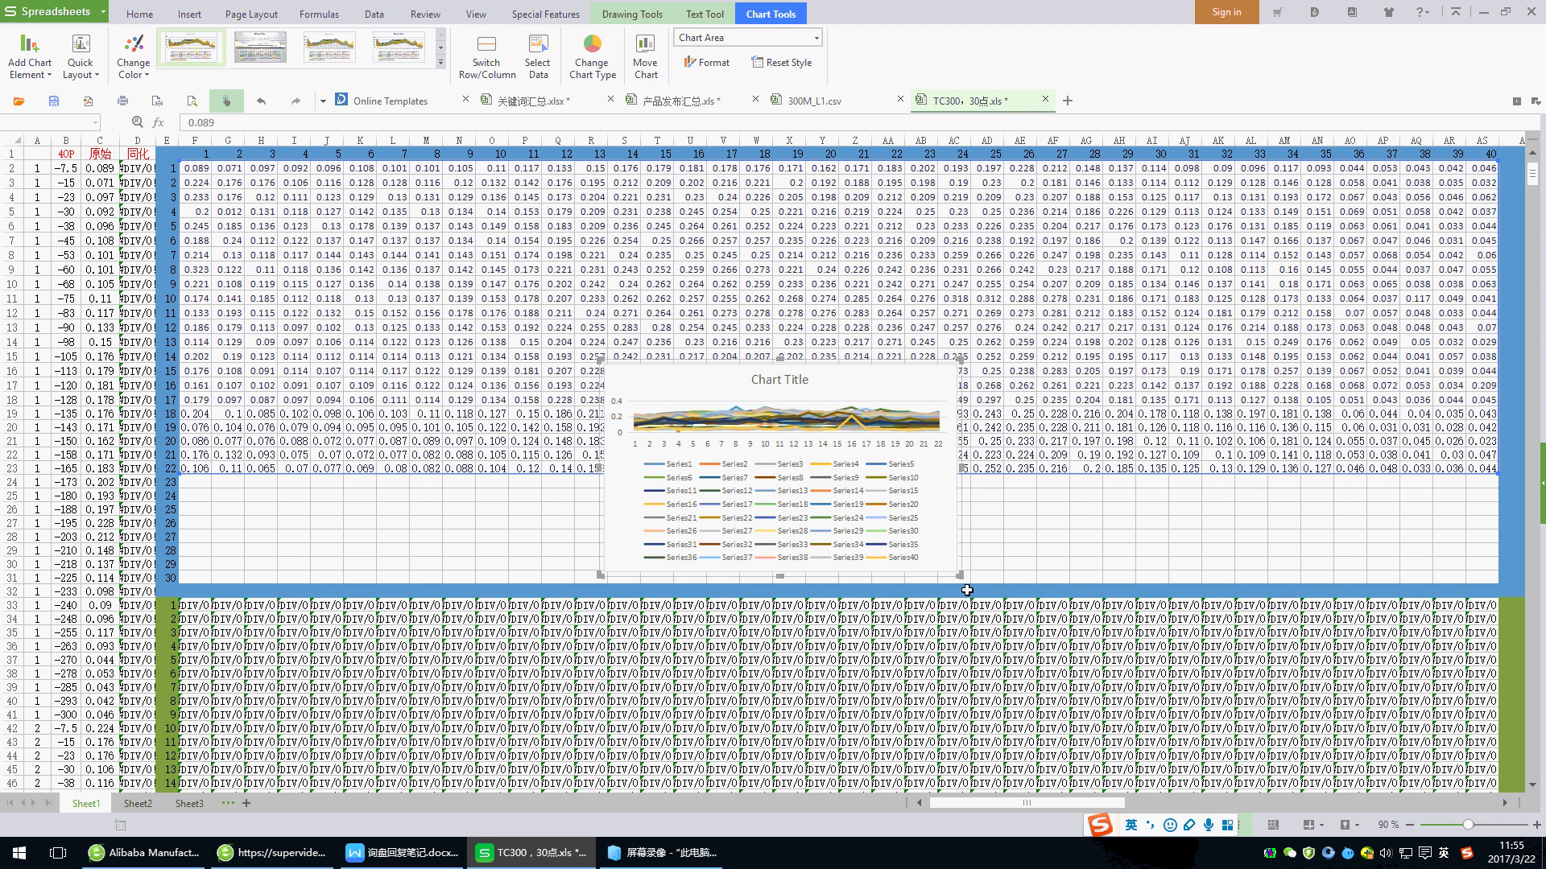
drag(960, 574, 1140, 702)
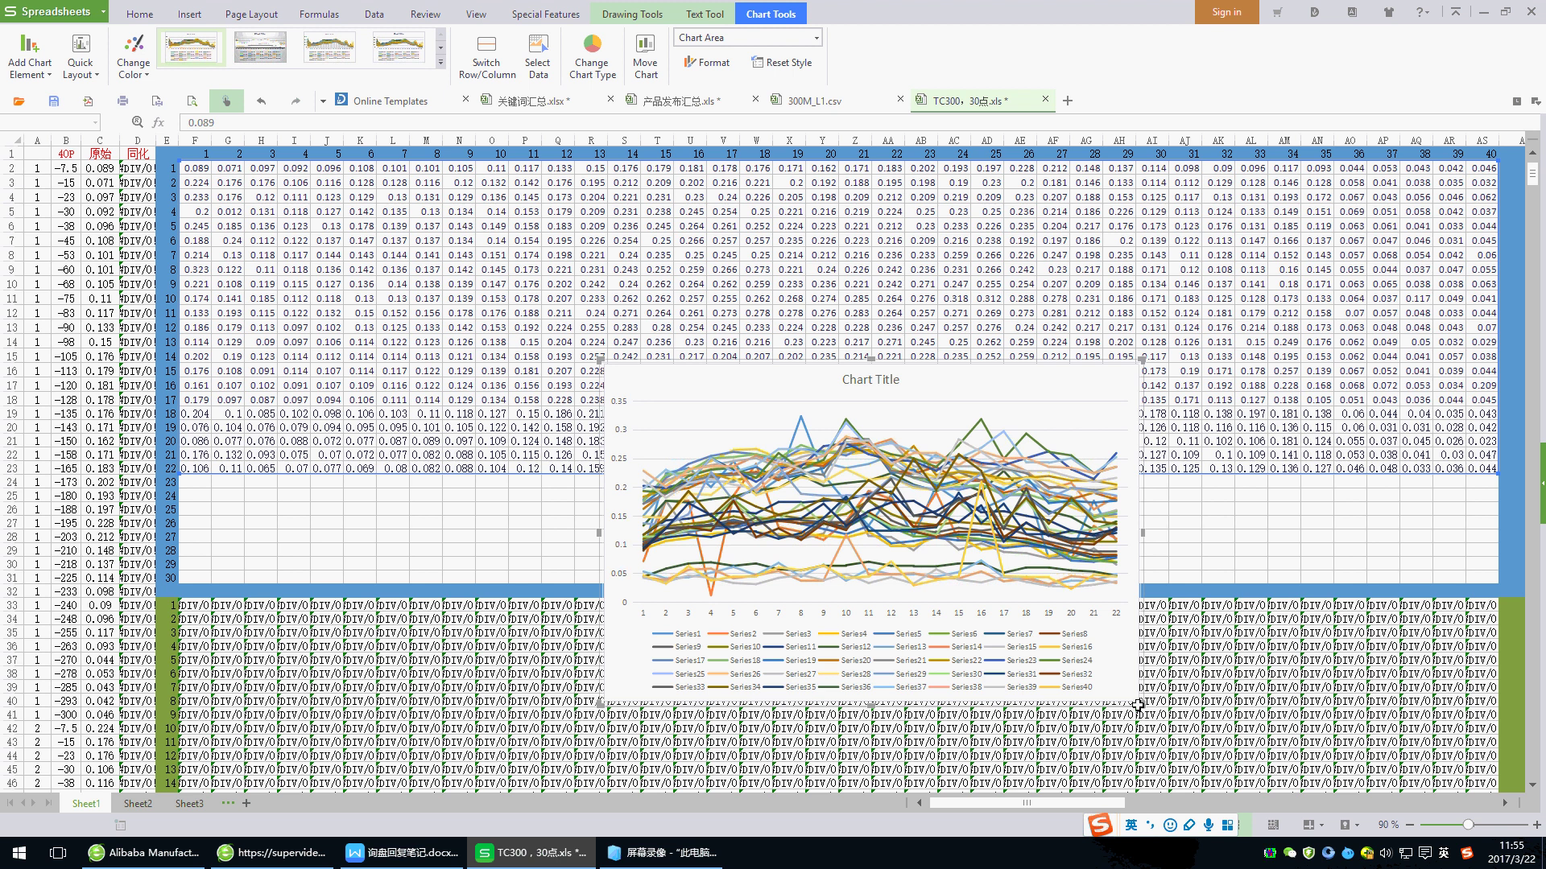
drag(1140, 702, 1154, 717)
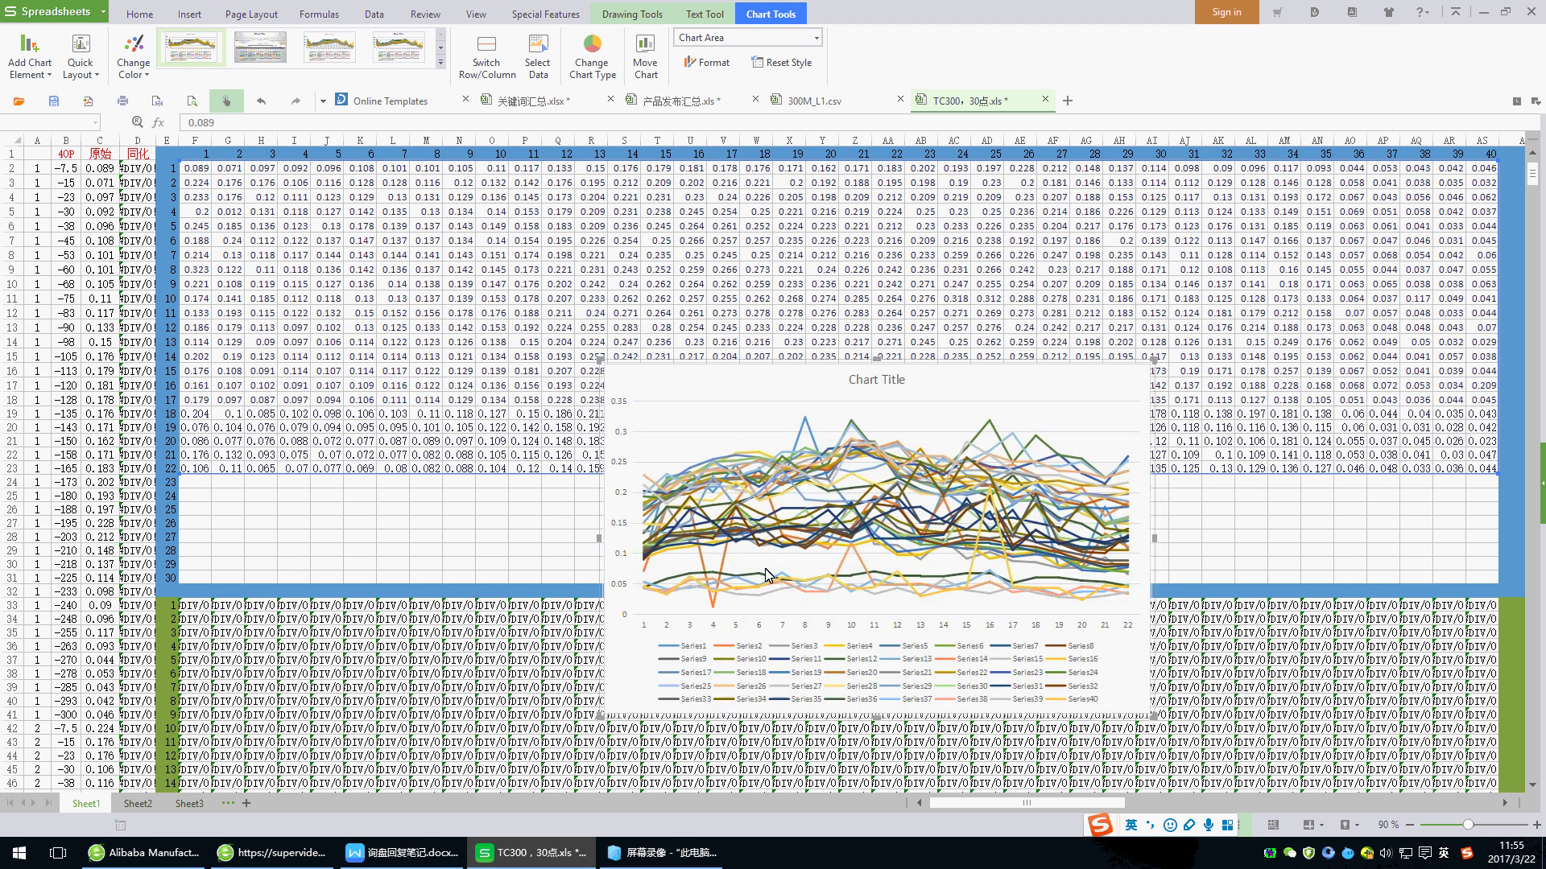
Copy the readings in F2:AS23 of Sheet1
click(196, 168)
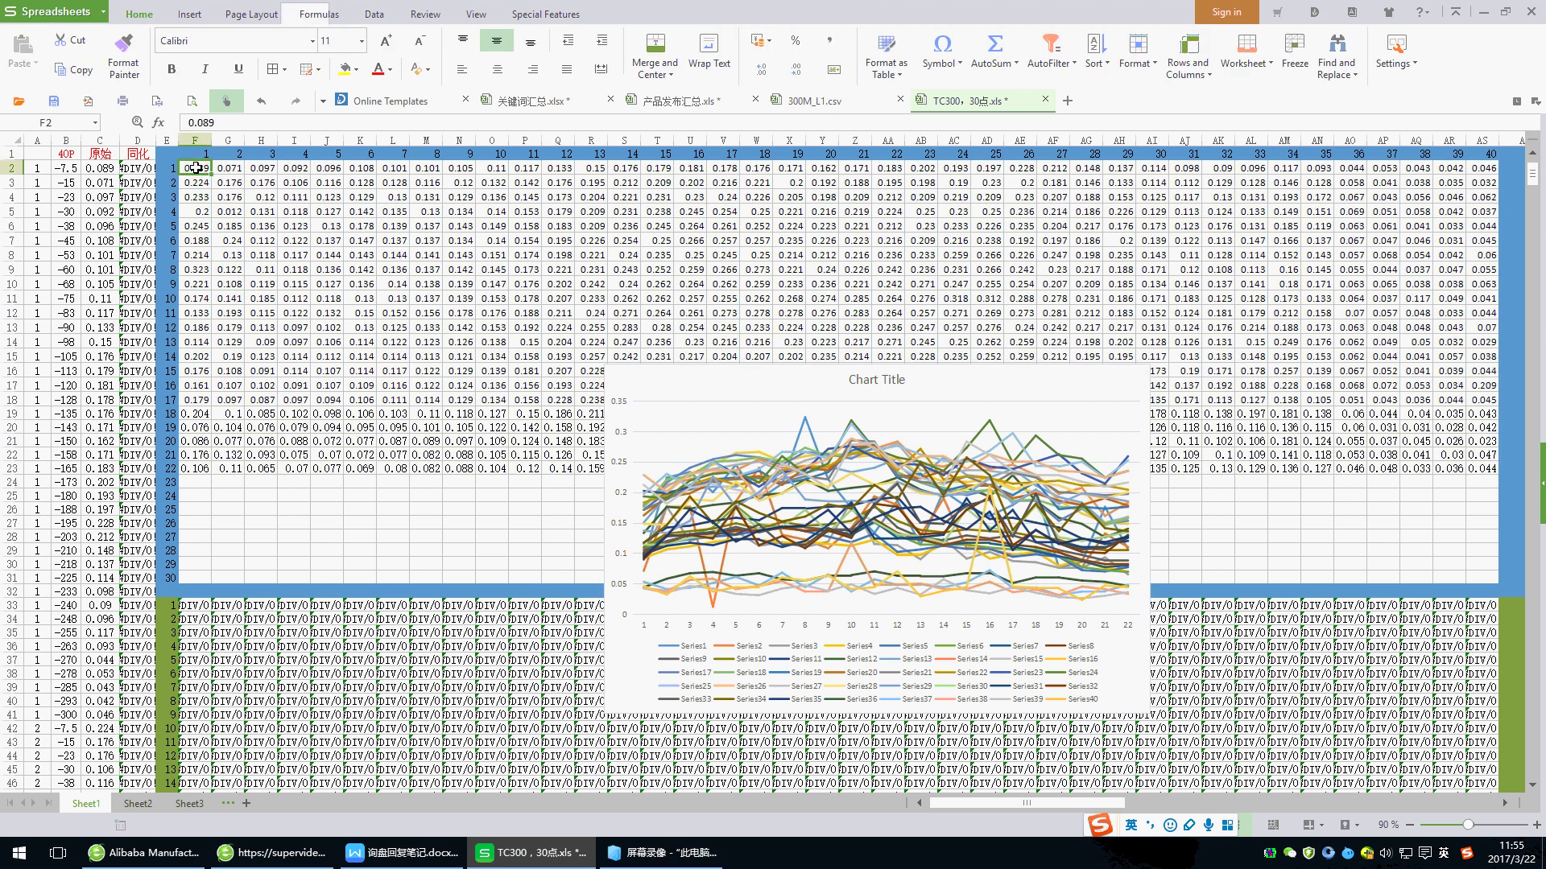
drag(195, 167, 1486, 471)
right_click(382, 323)
click(424, 348)
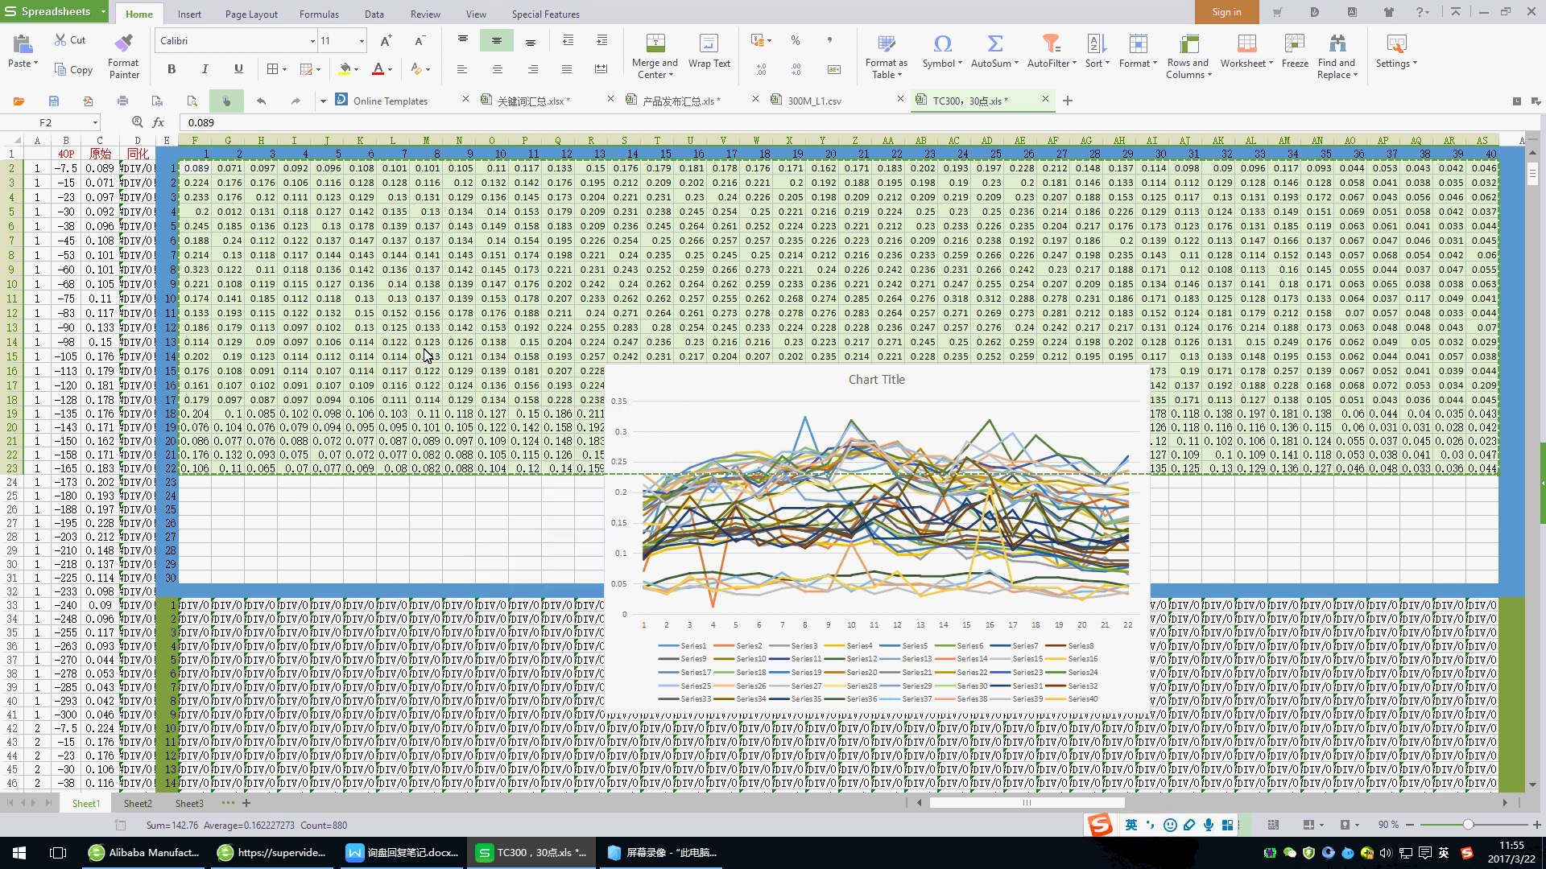
Paste the copied readings as transposed values at F64, below the green-bordered table
scroll(424, 354, down, 8)
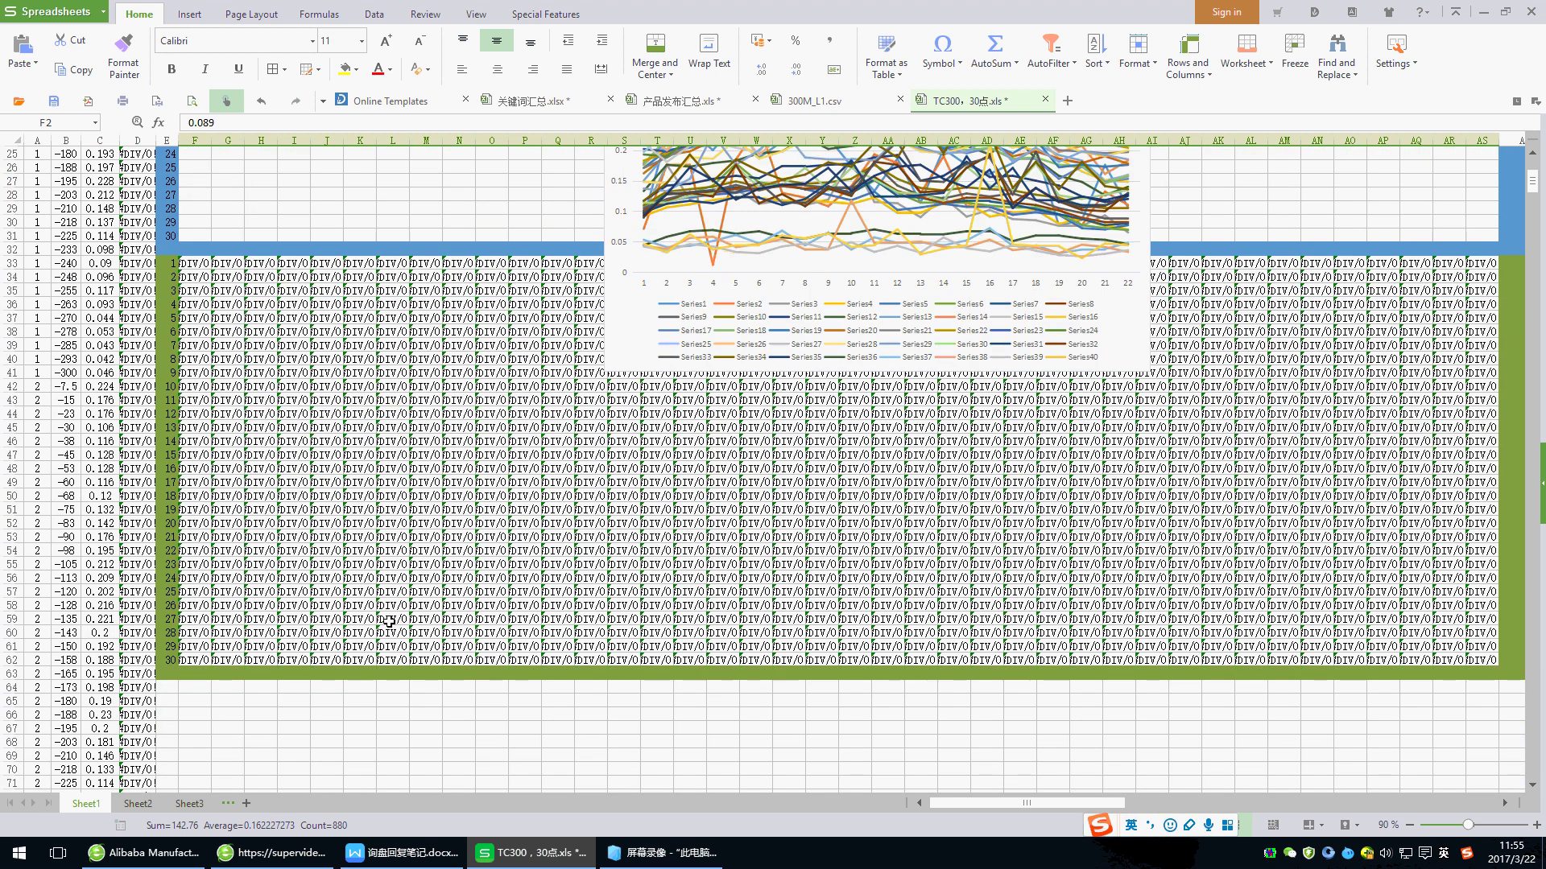
click(195, 688)
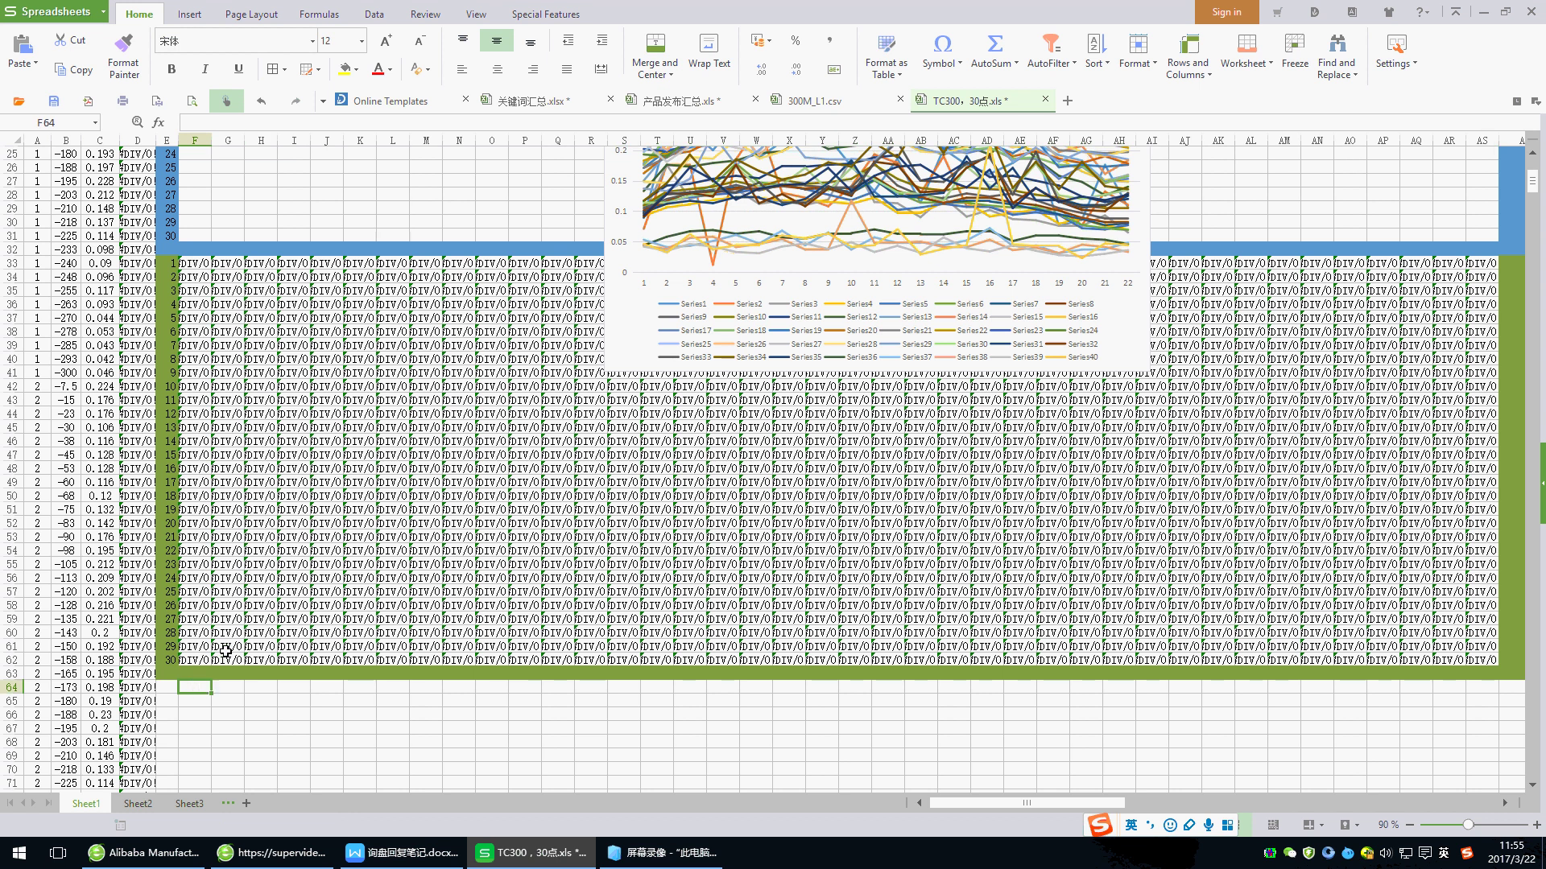
scroll(226, 652, down, 4)
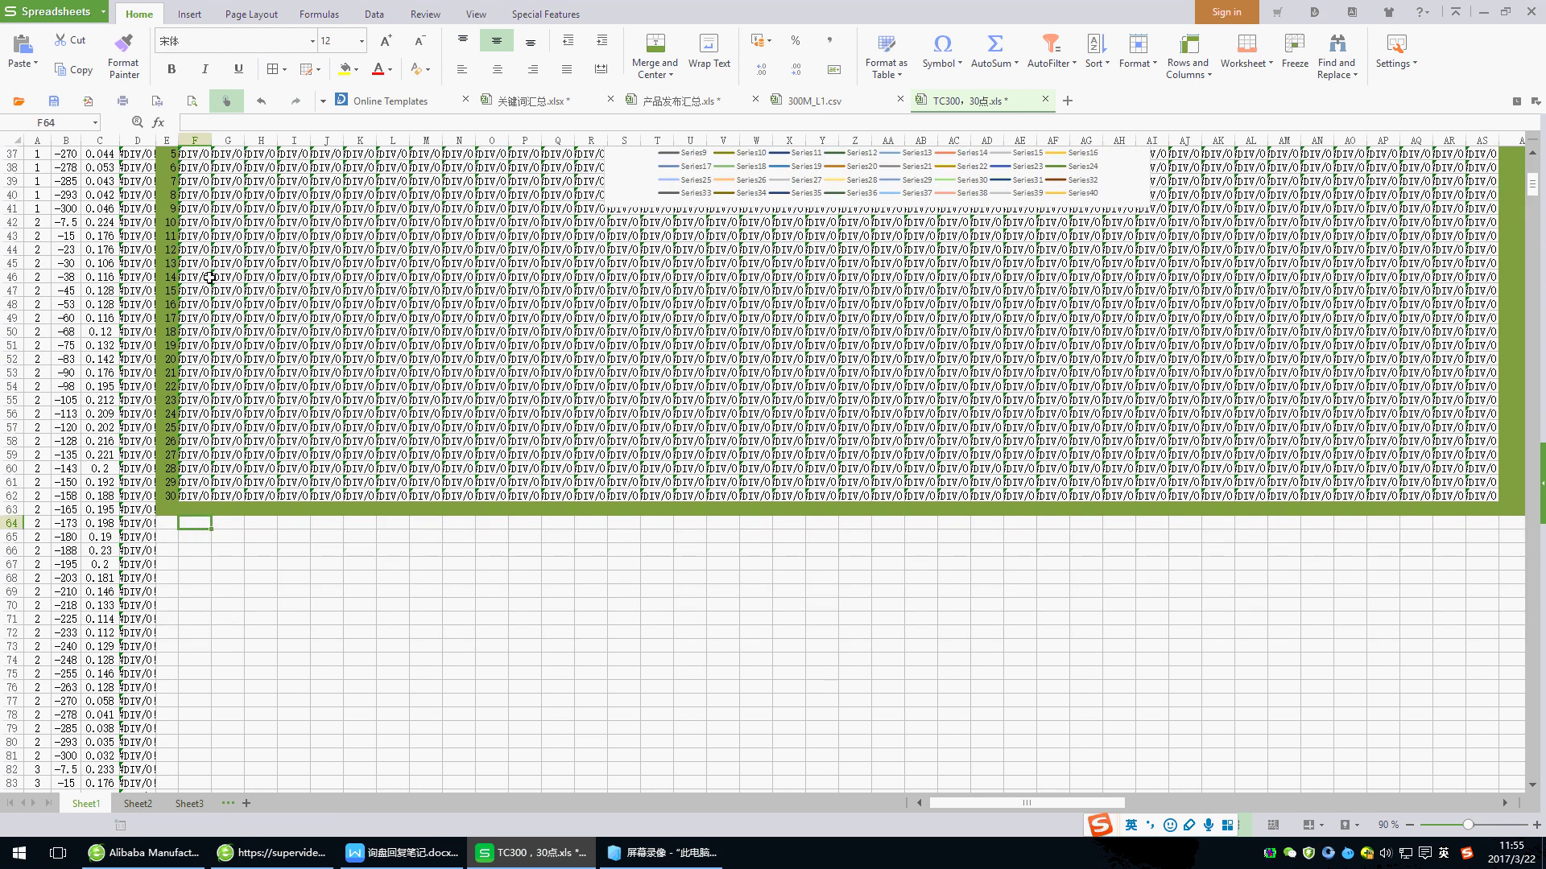
right_click(189, 524)
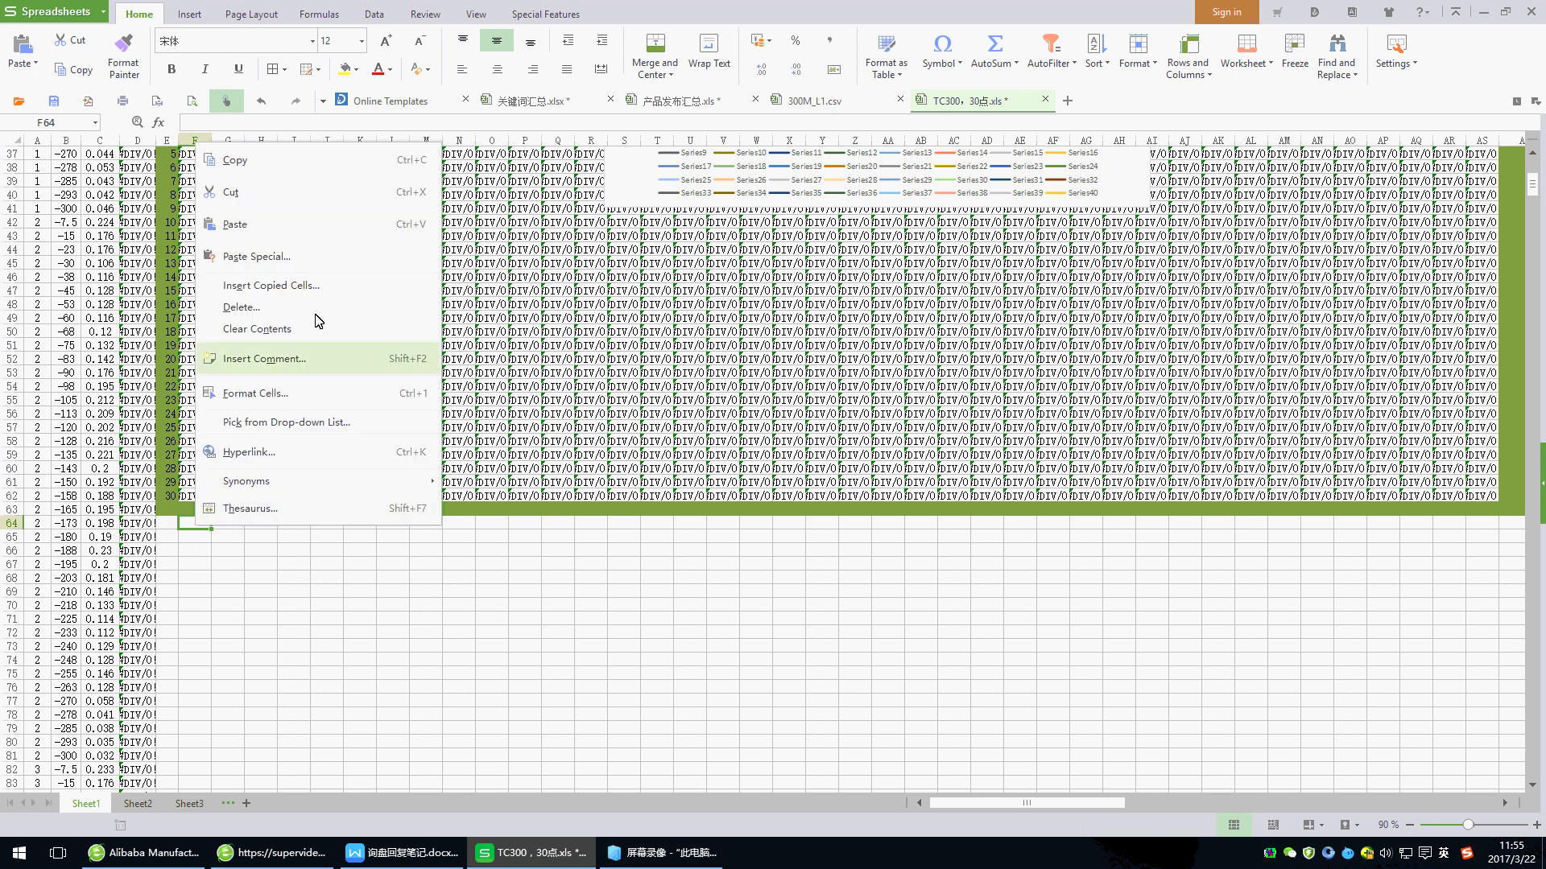
click(279, 259)
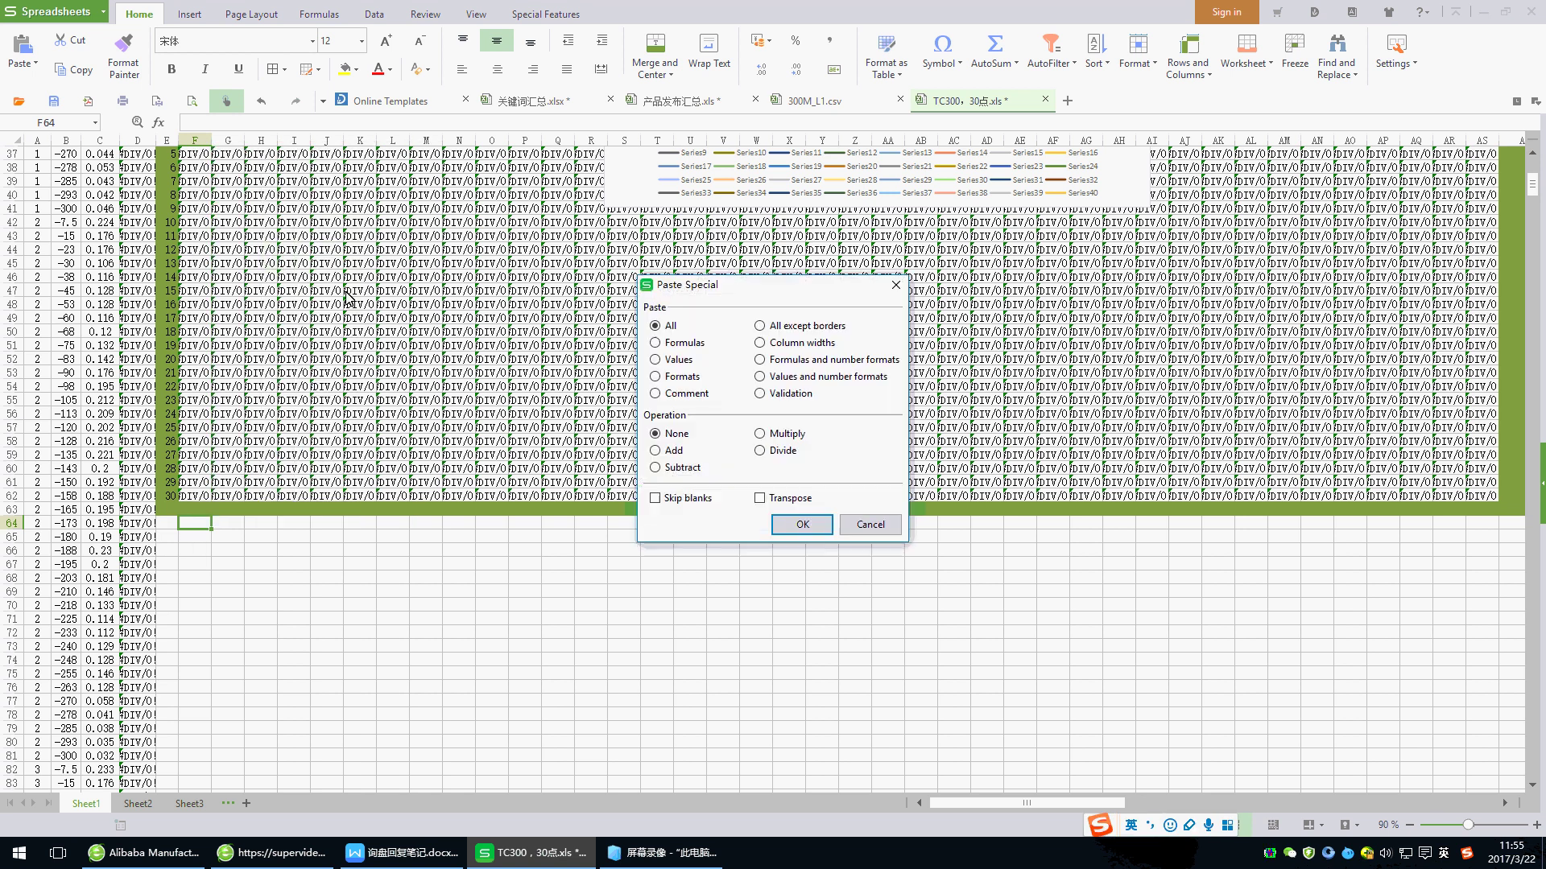
click(677, 359)
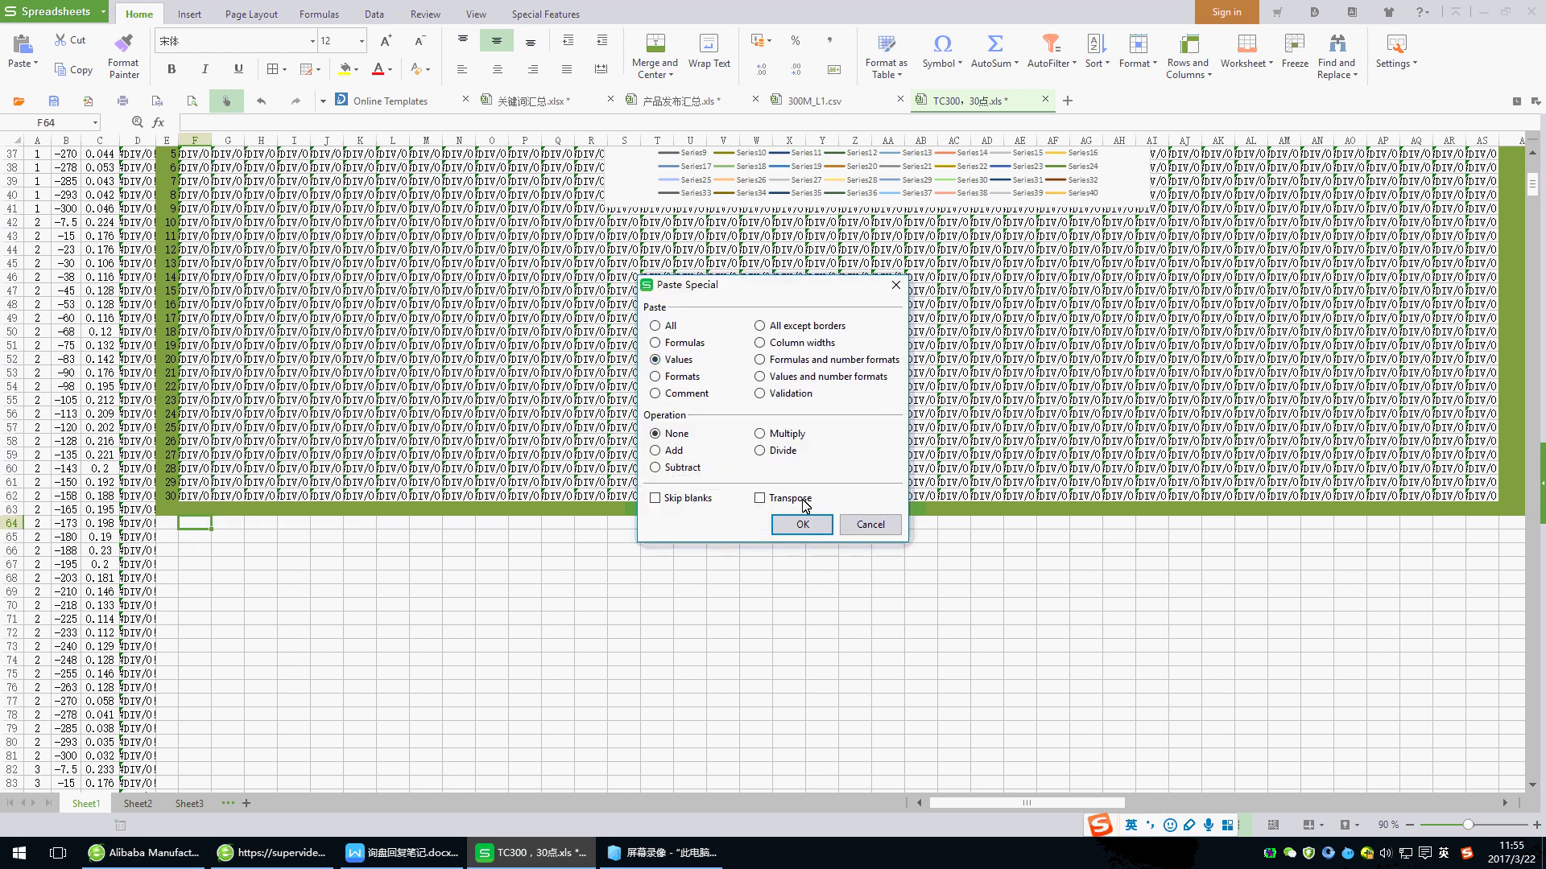
click(760, 498)
click(802, 525)
scroll(797, 597, up, 1)
scroll(797, 598, down, 3)
scroll(796, 597, up, 10)
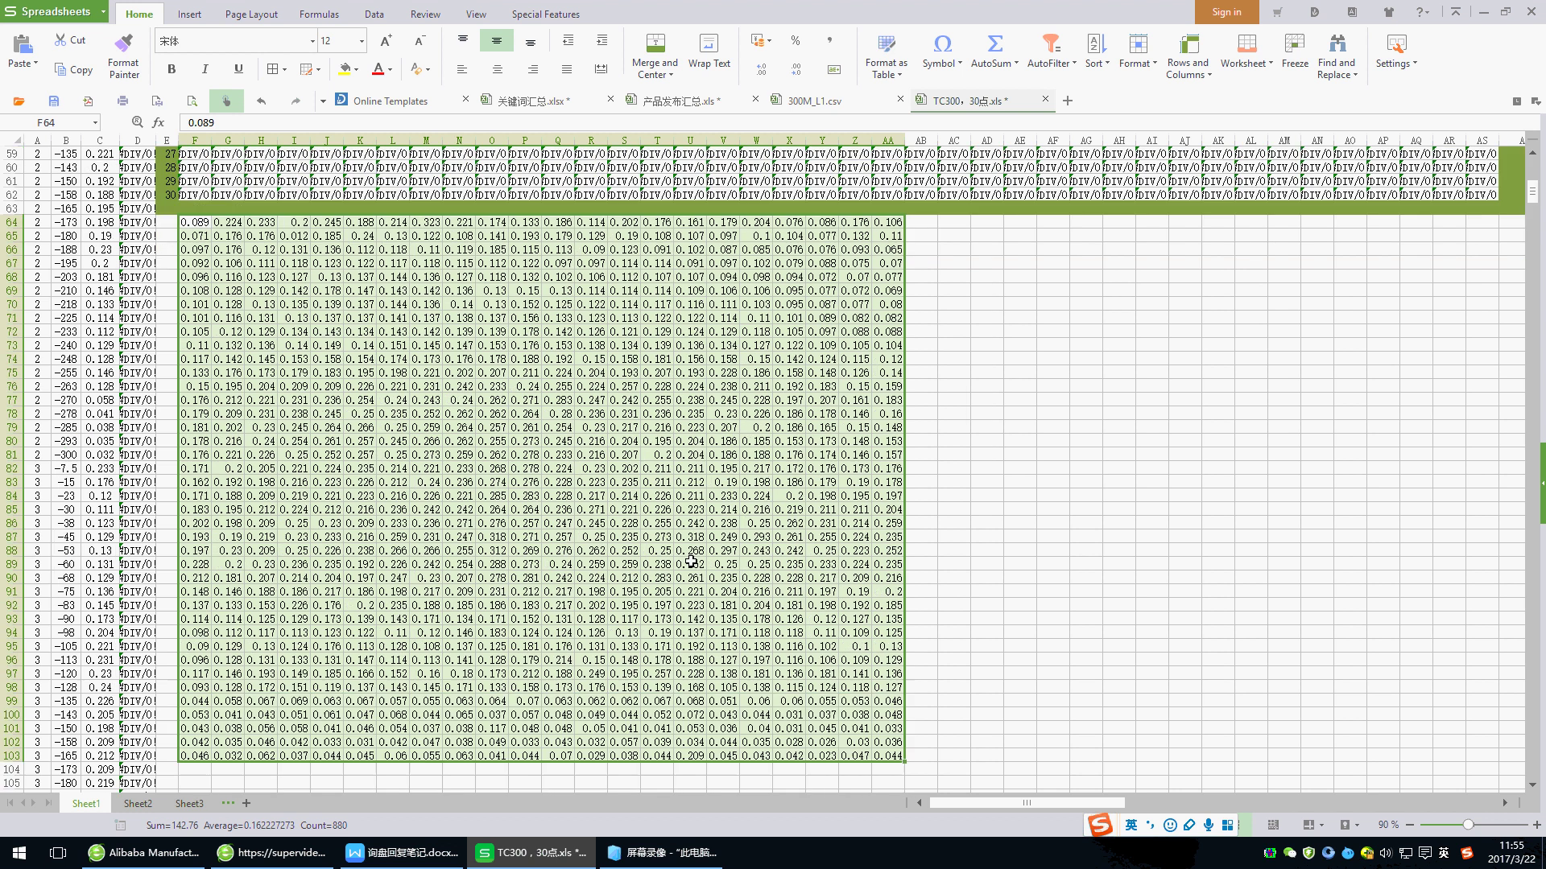
scroll(594, 561, up, 10)
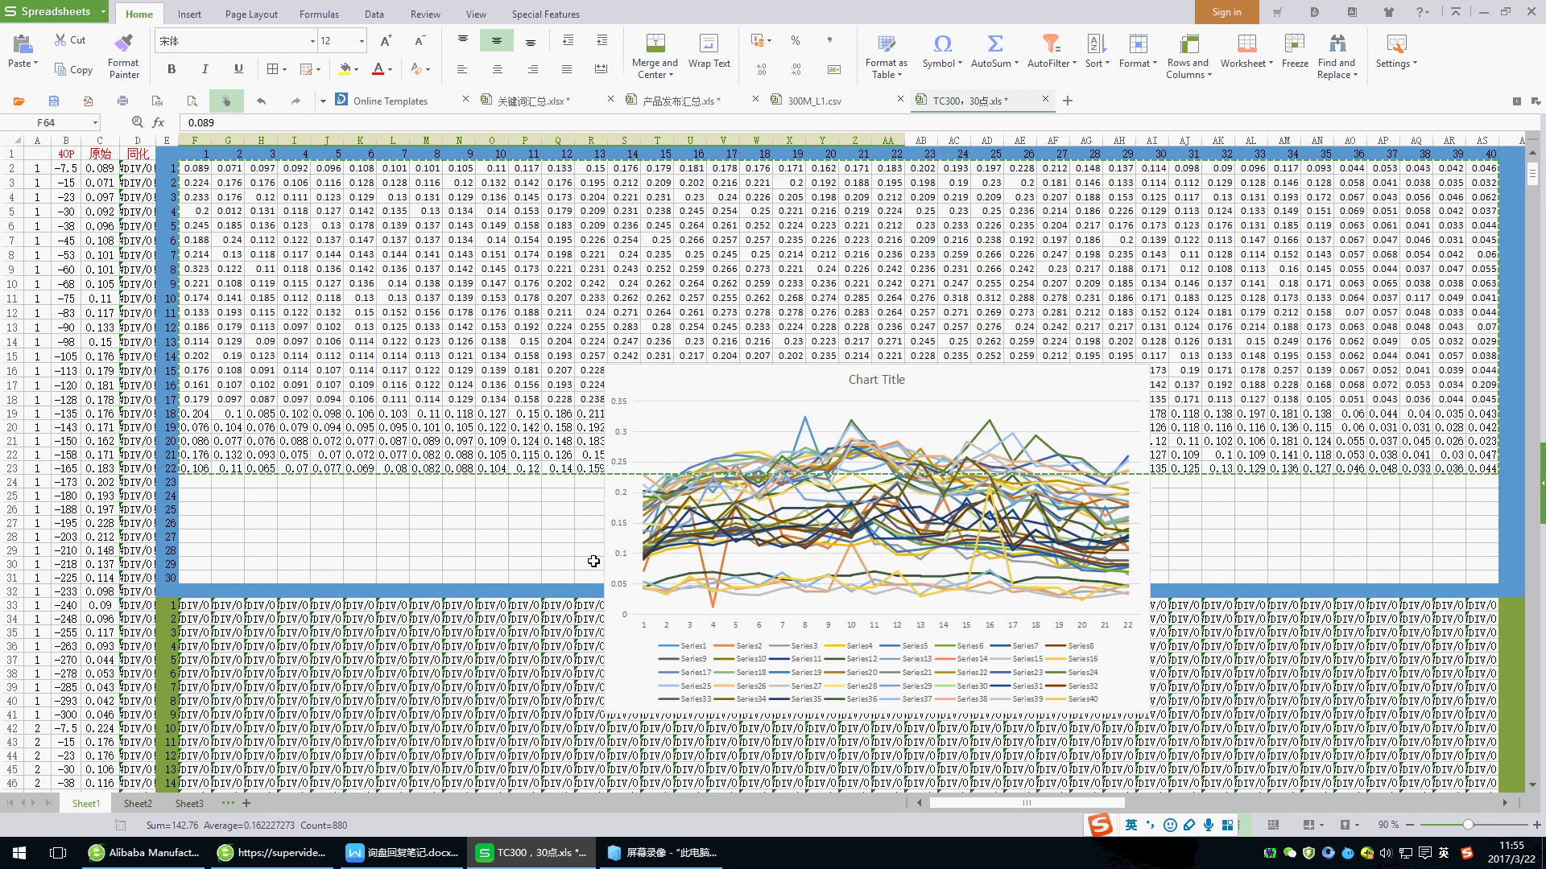
Copy the point number, depth and original value data of points 1 to 22 in A2:C881
drag(34, 170, 81, 276)
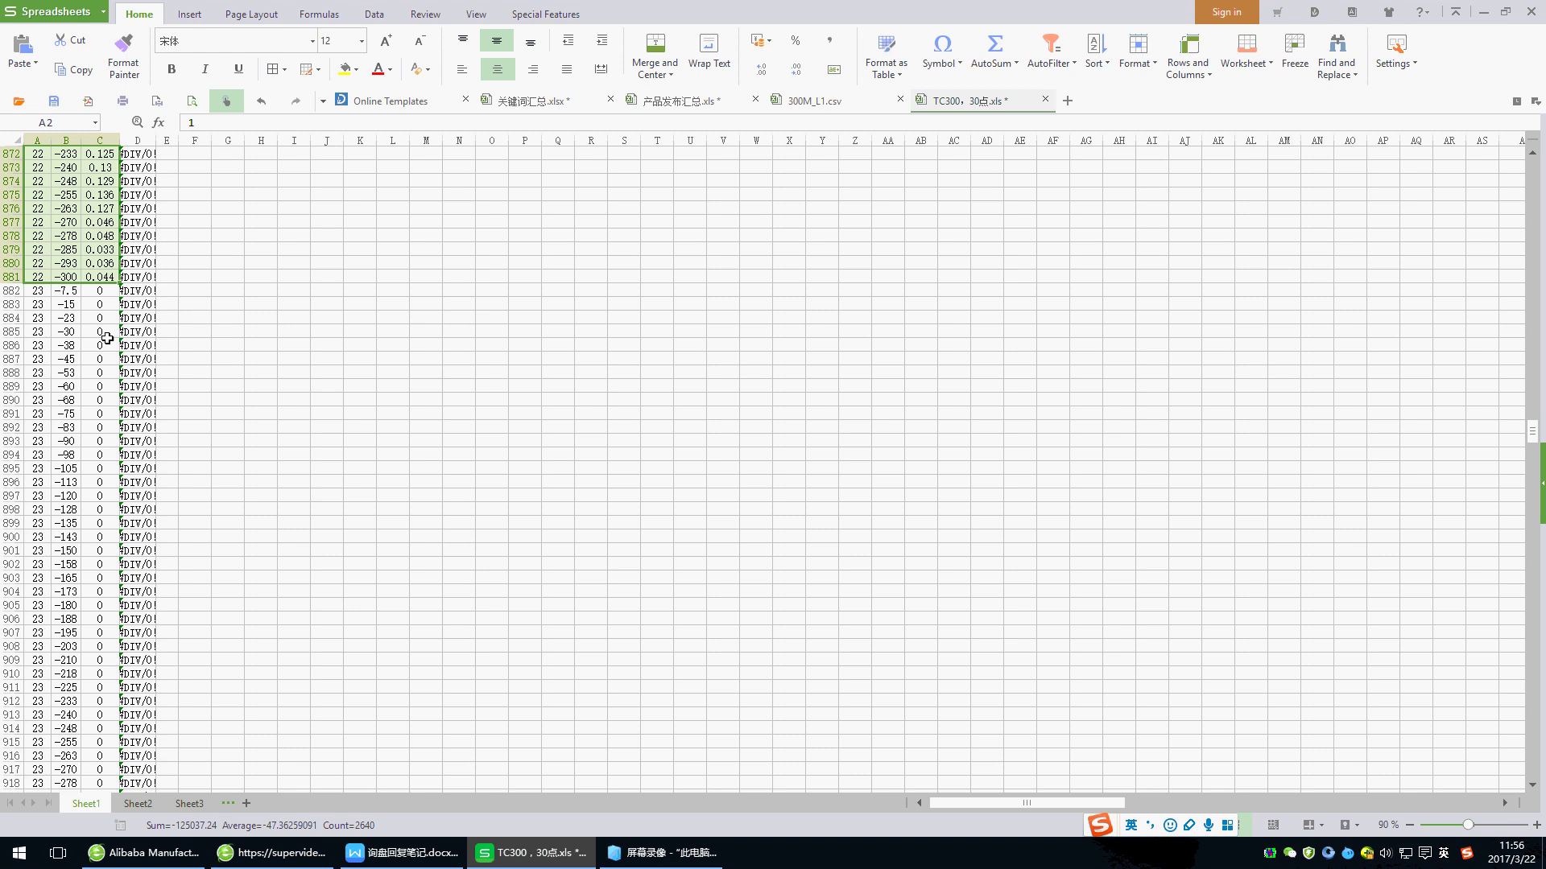
right_click(87, 259)
click(149, 280)
Create a new blank workbook and paste the copied three columns as values at A1
click(1068, 101)
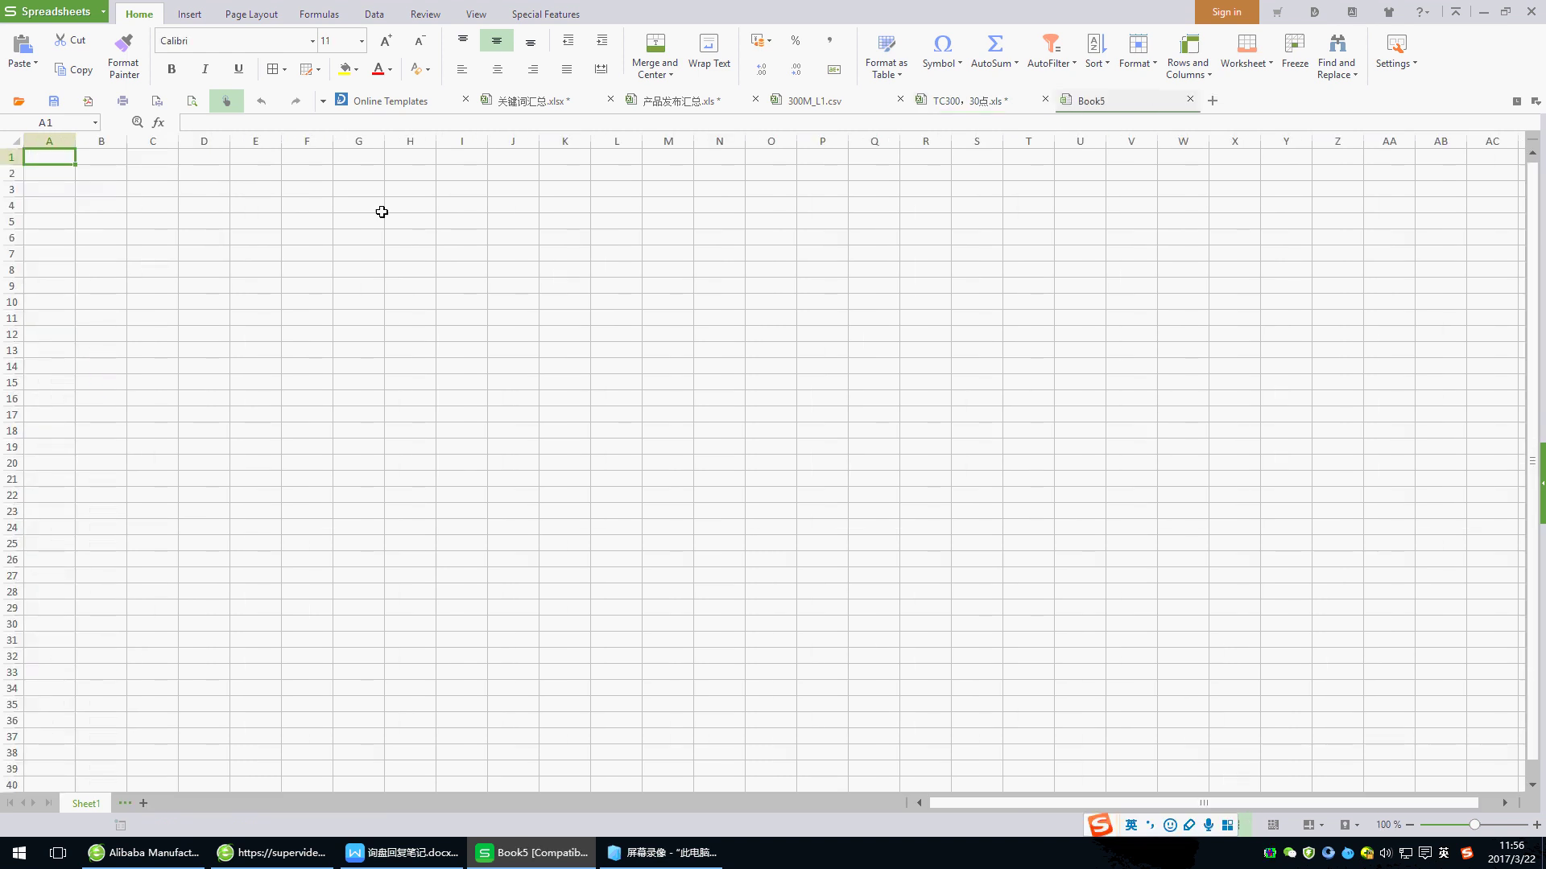
right_click(48, 156)
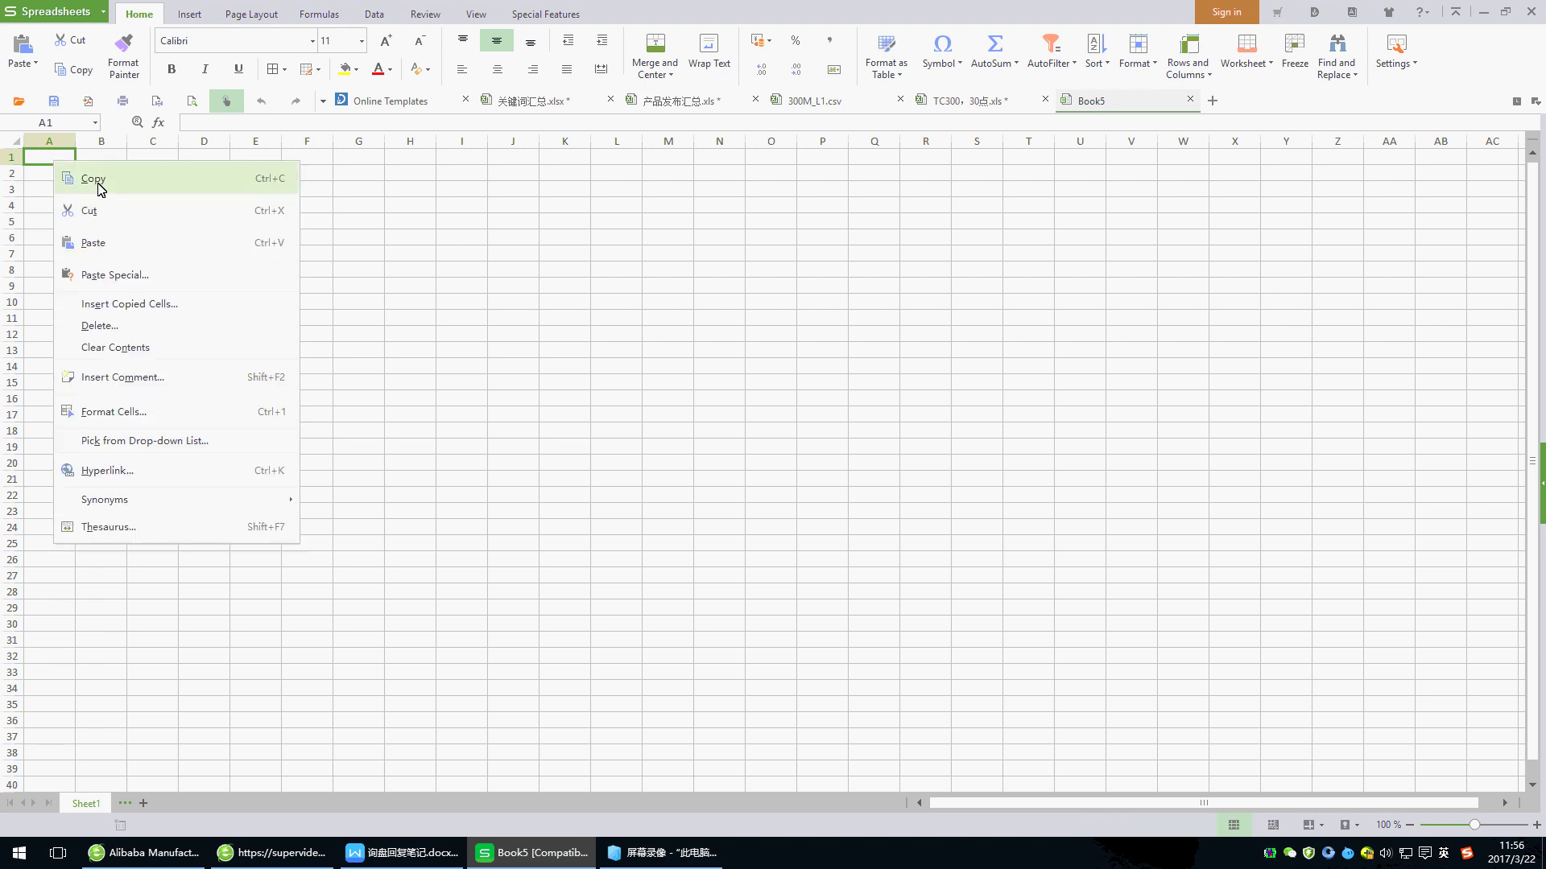
click(147, 277)
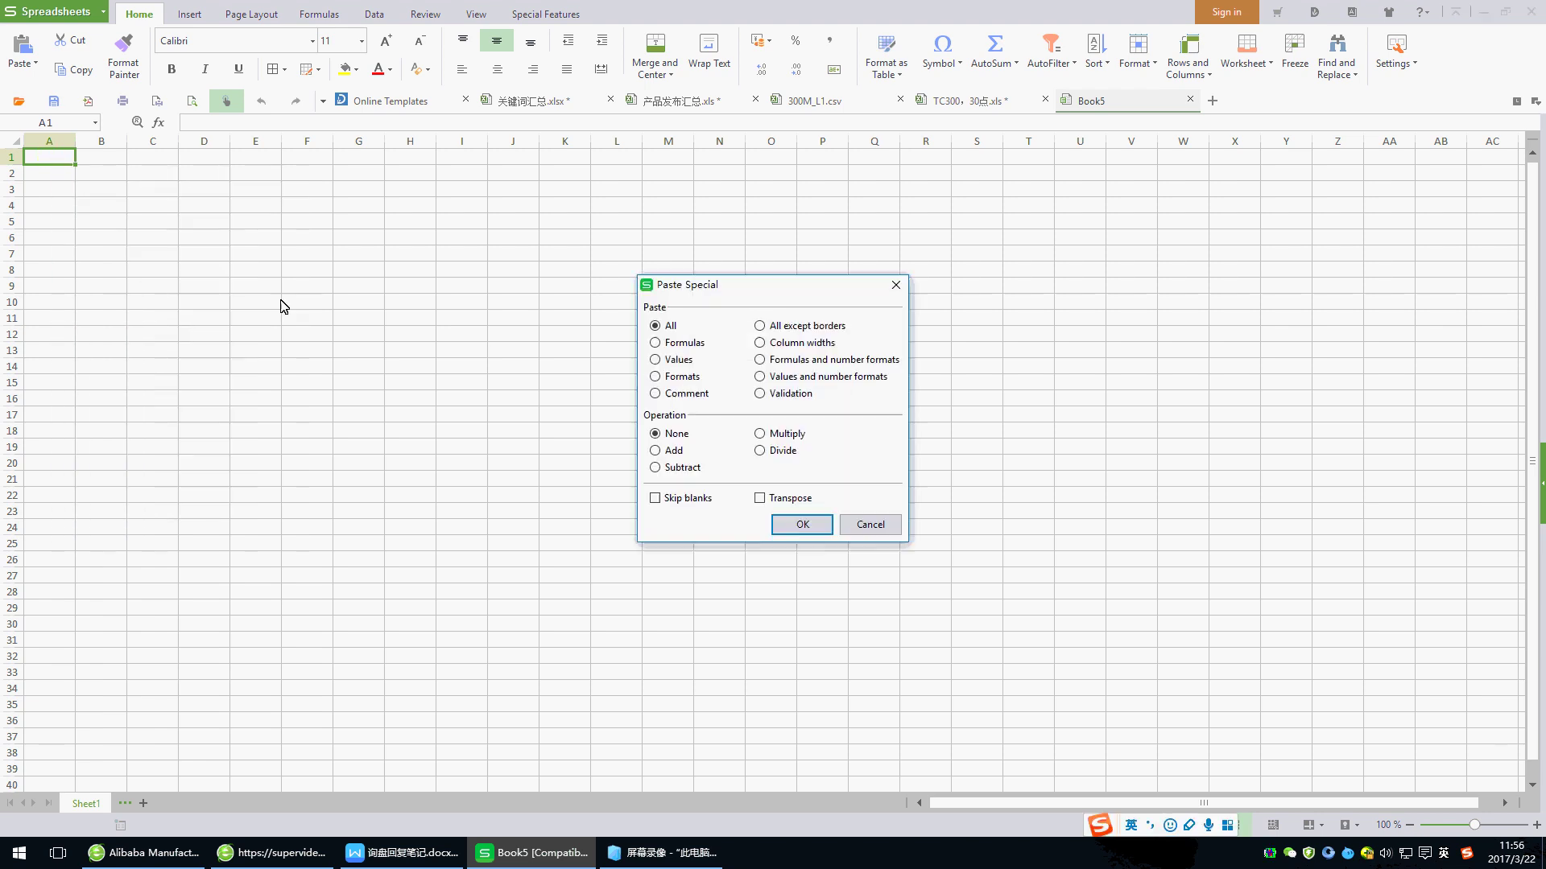
click(674, 359)
click(801, 525)
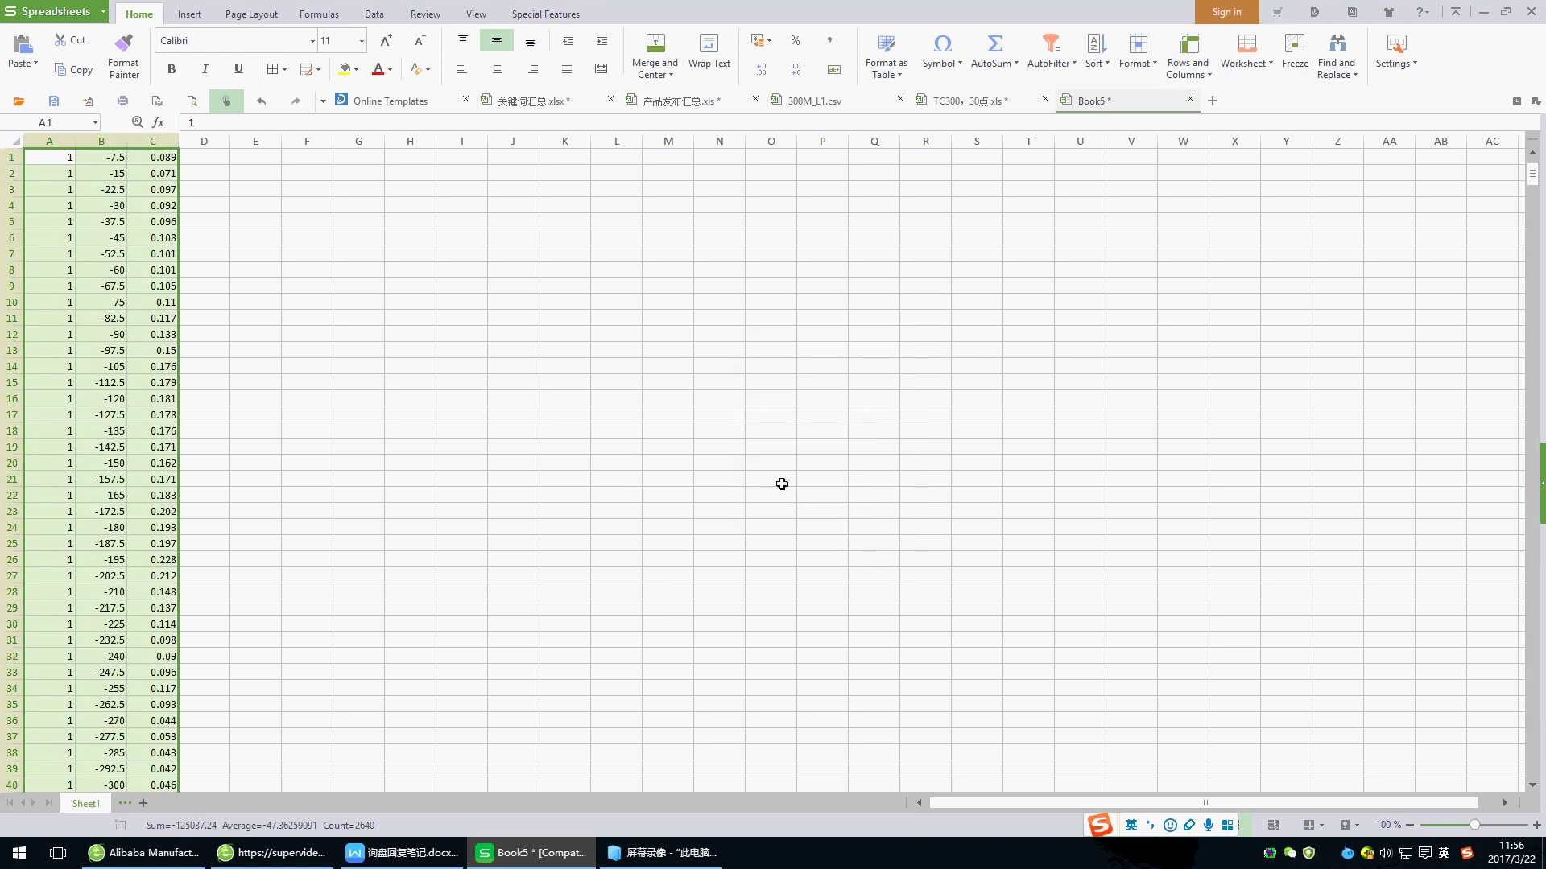
Save the new workbook to the desktop as Book5.xls in Excel 97/2000/XP/2003 format
click(53, 101)
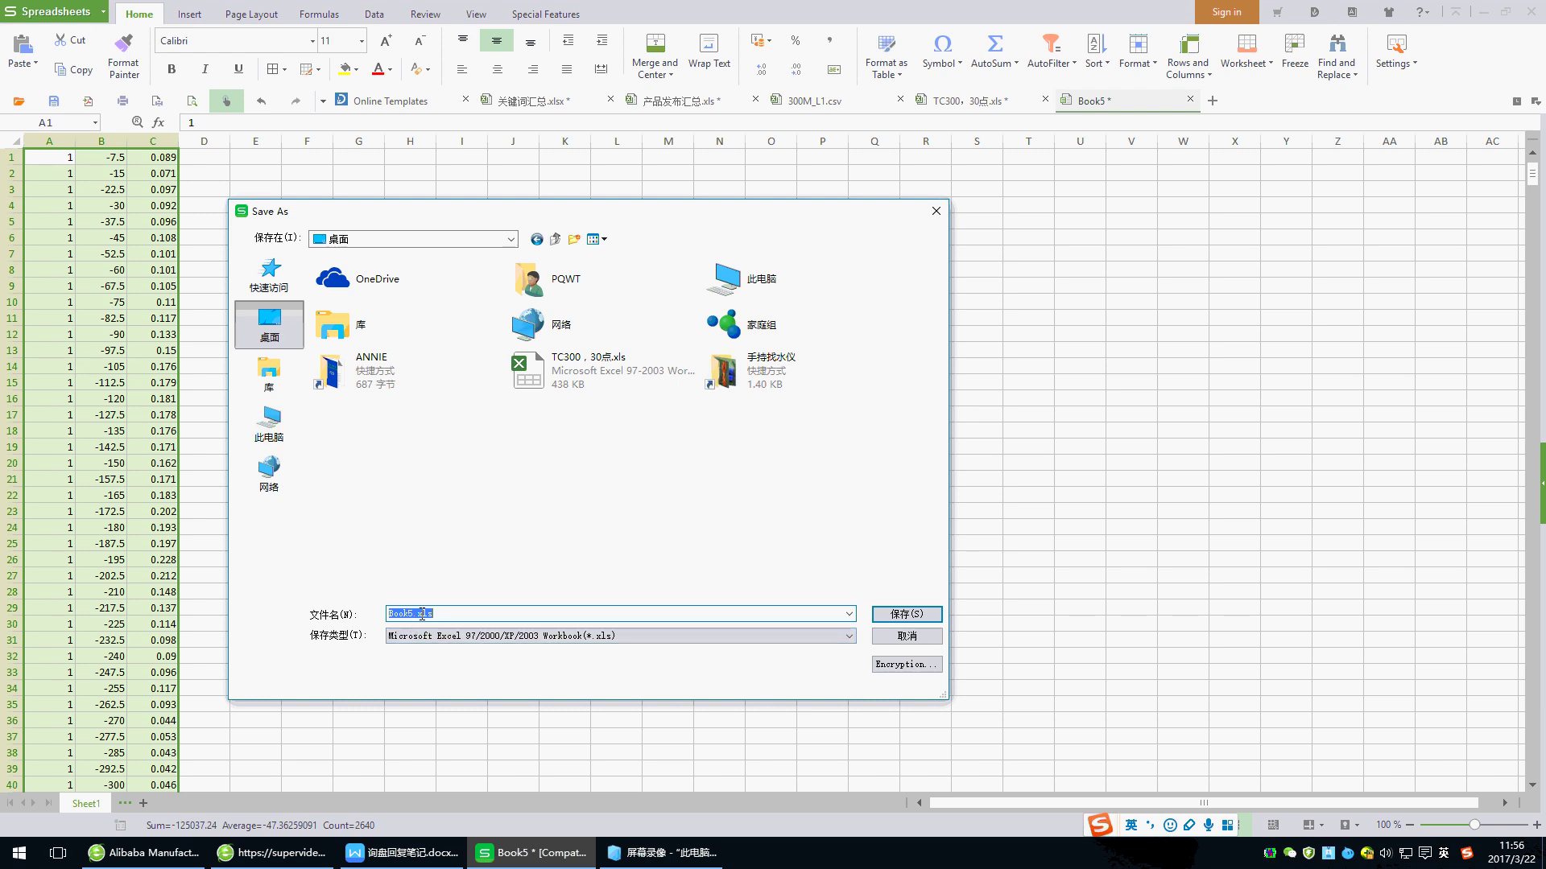
click(908, 615)
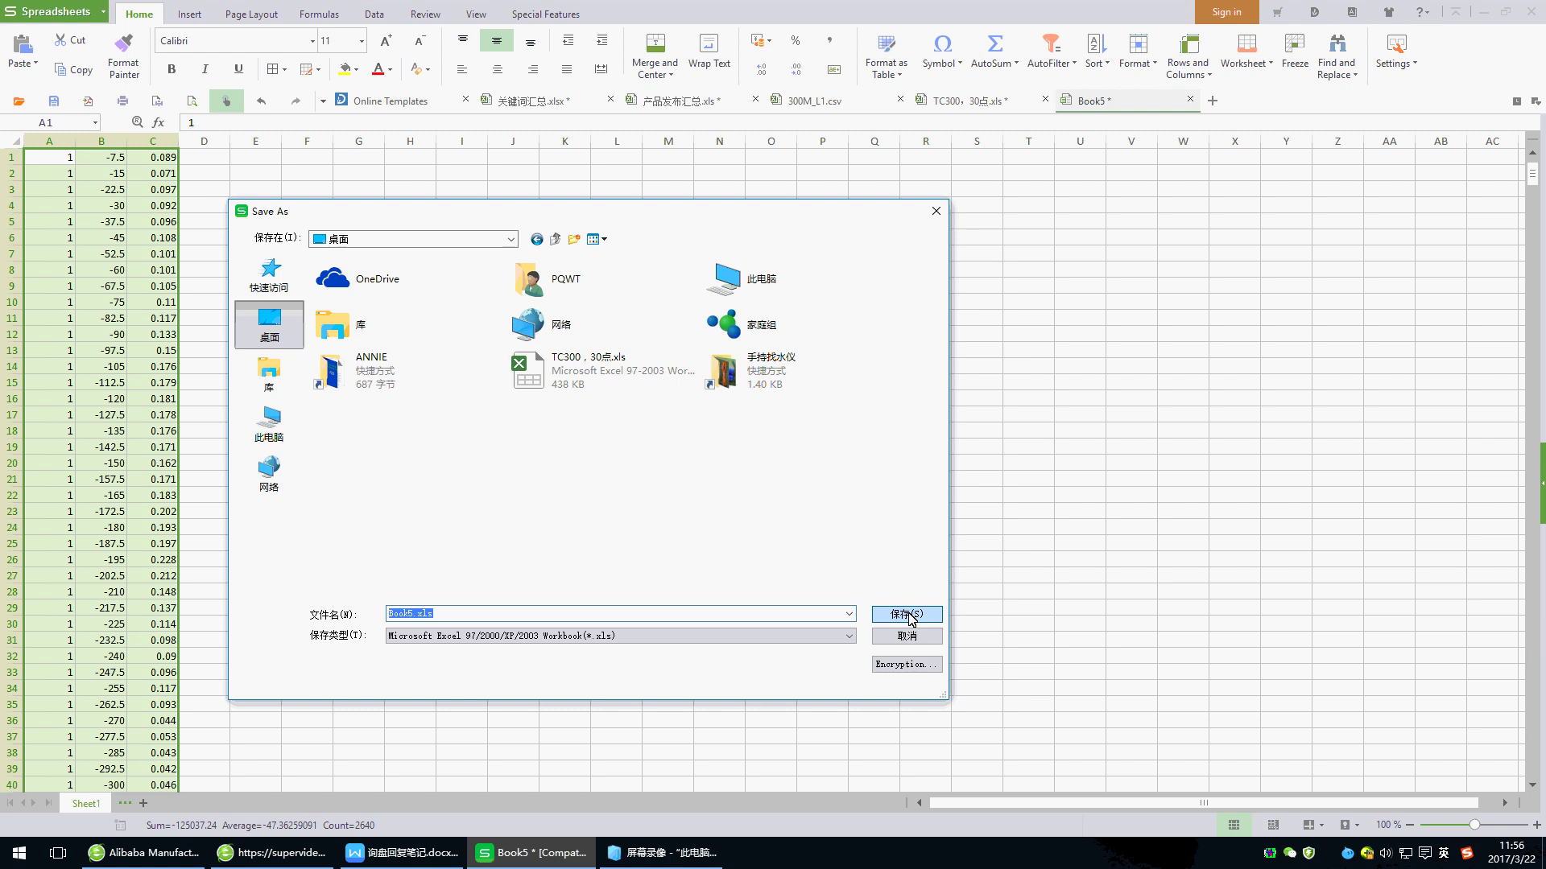
click(908, 617)
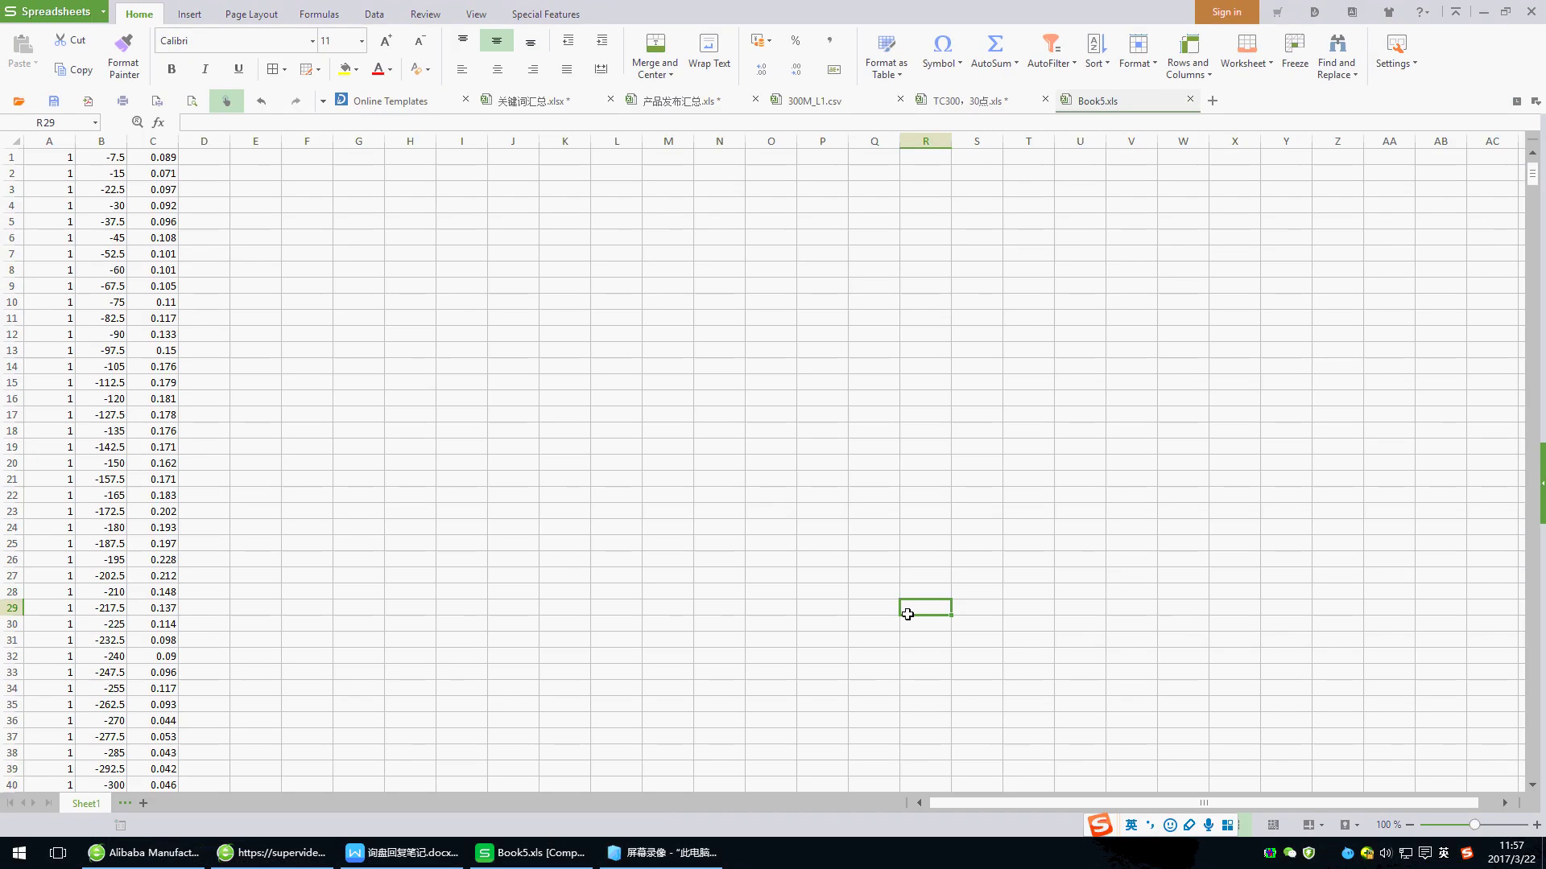
Show the desktop, launch Surfer, and accept associating it with .srf files
right_click(893, 859)
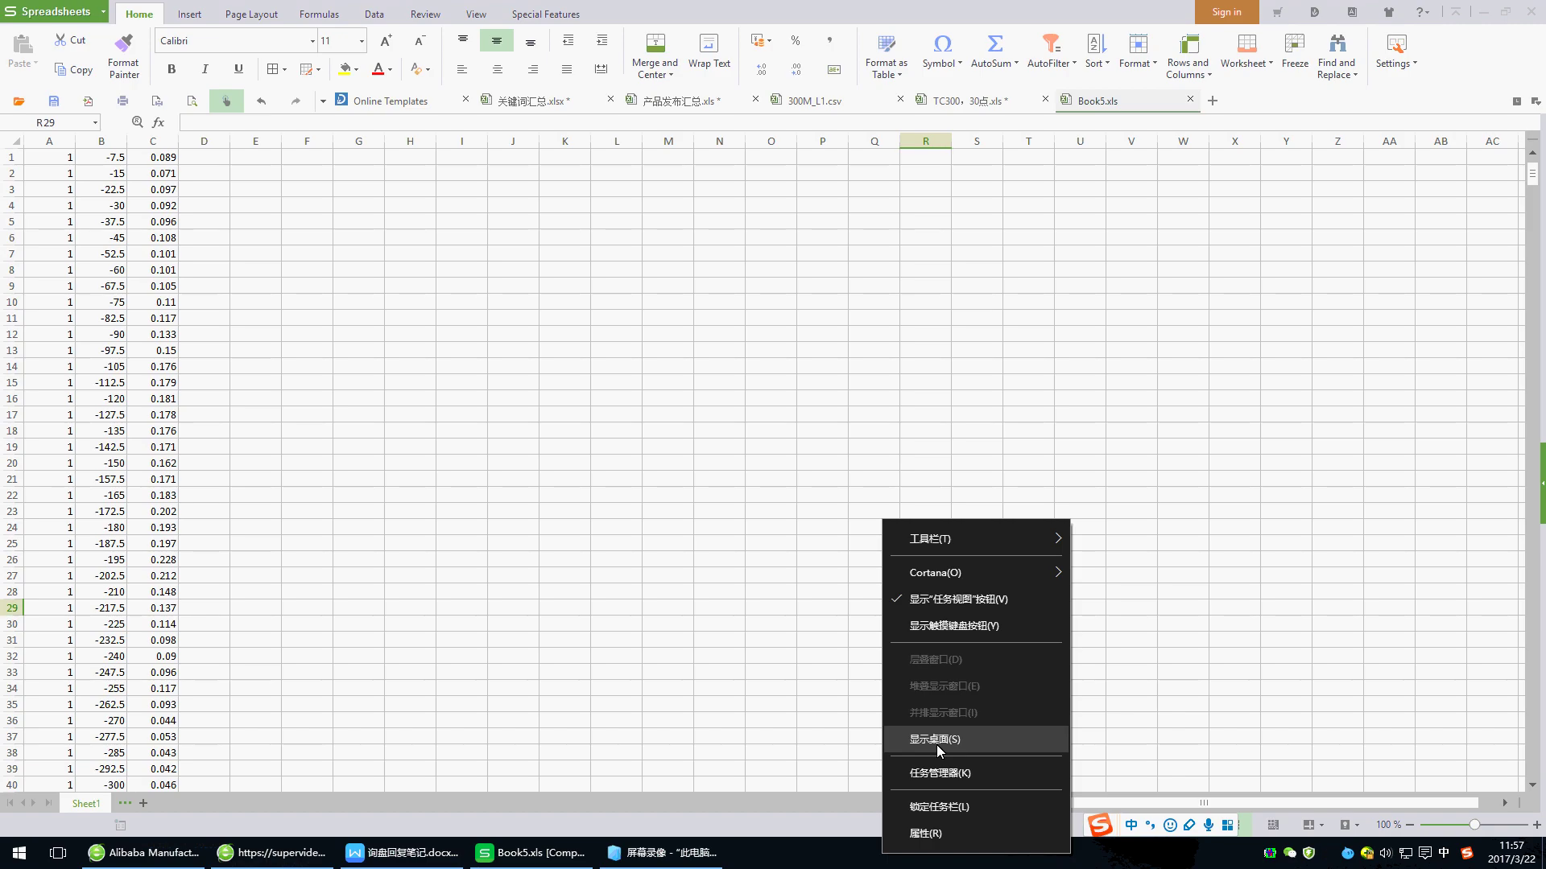
click(935, 739)
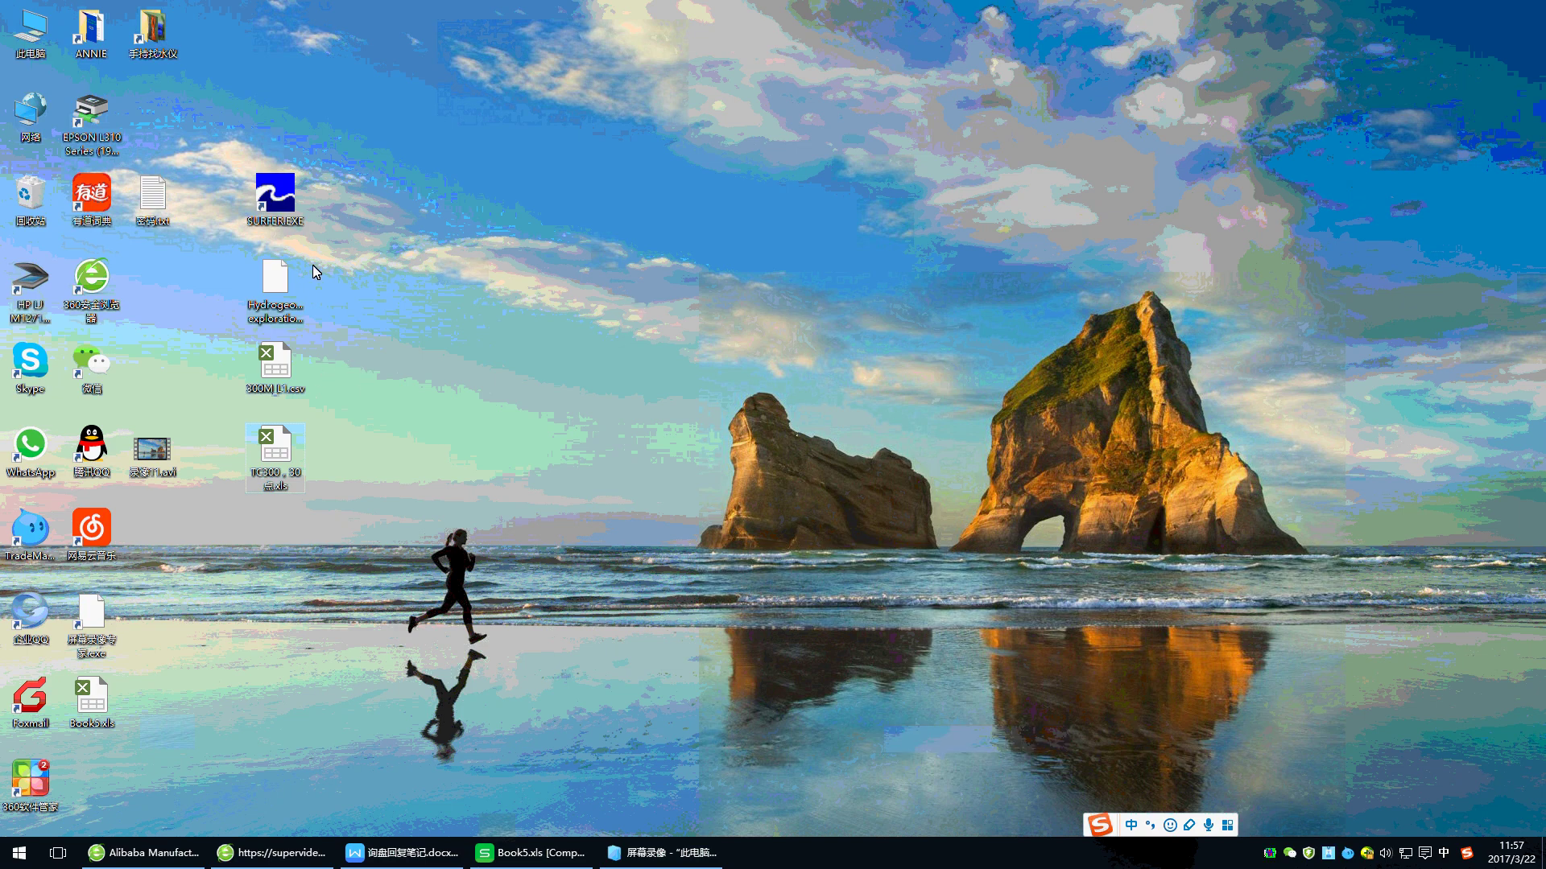
click(281, 193)
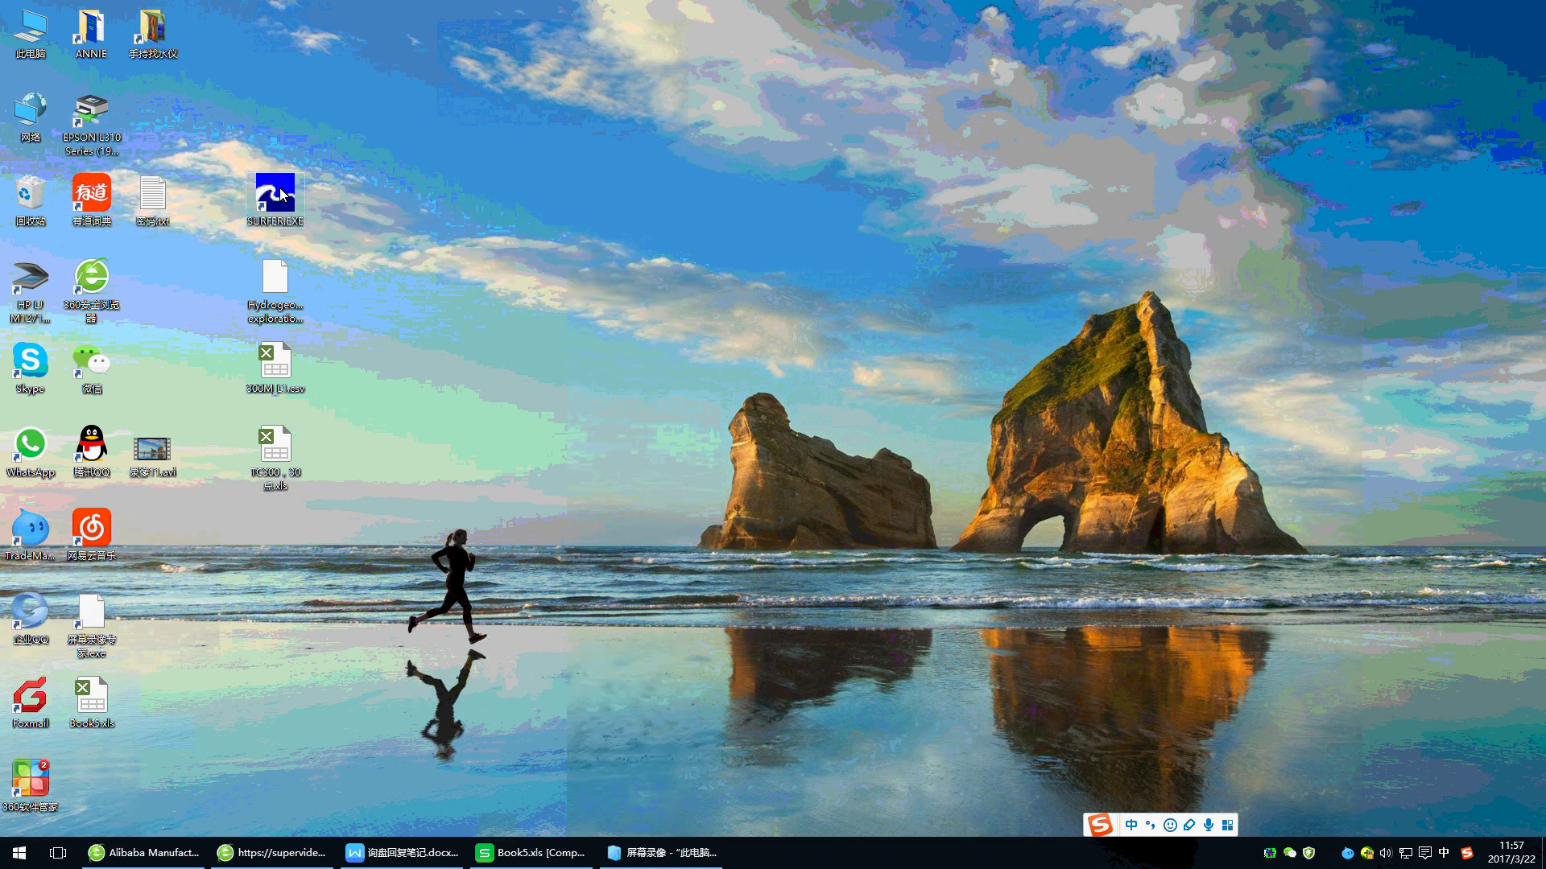
double_click(277, 193)
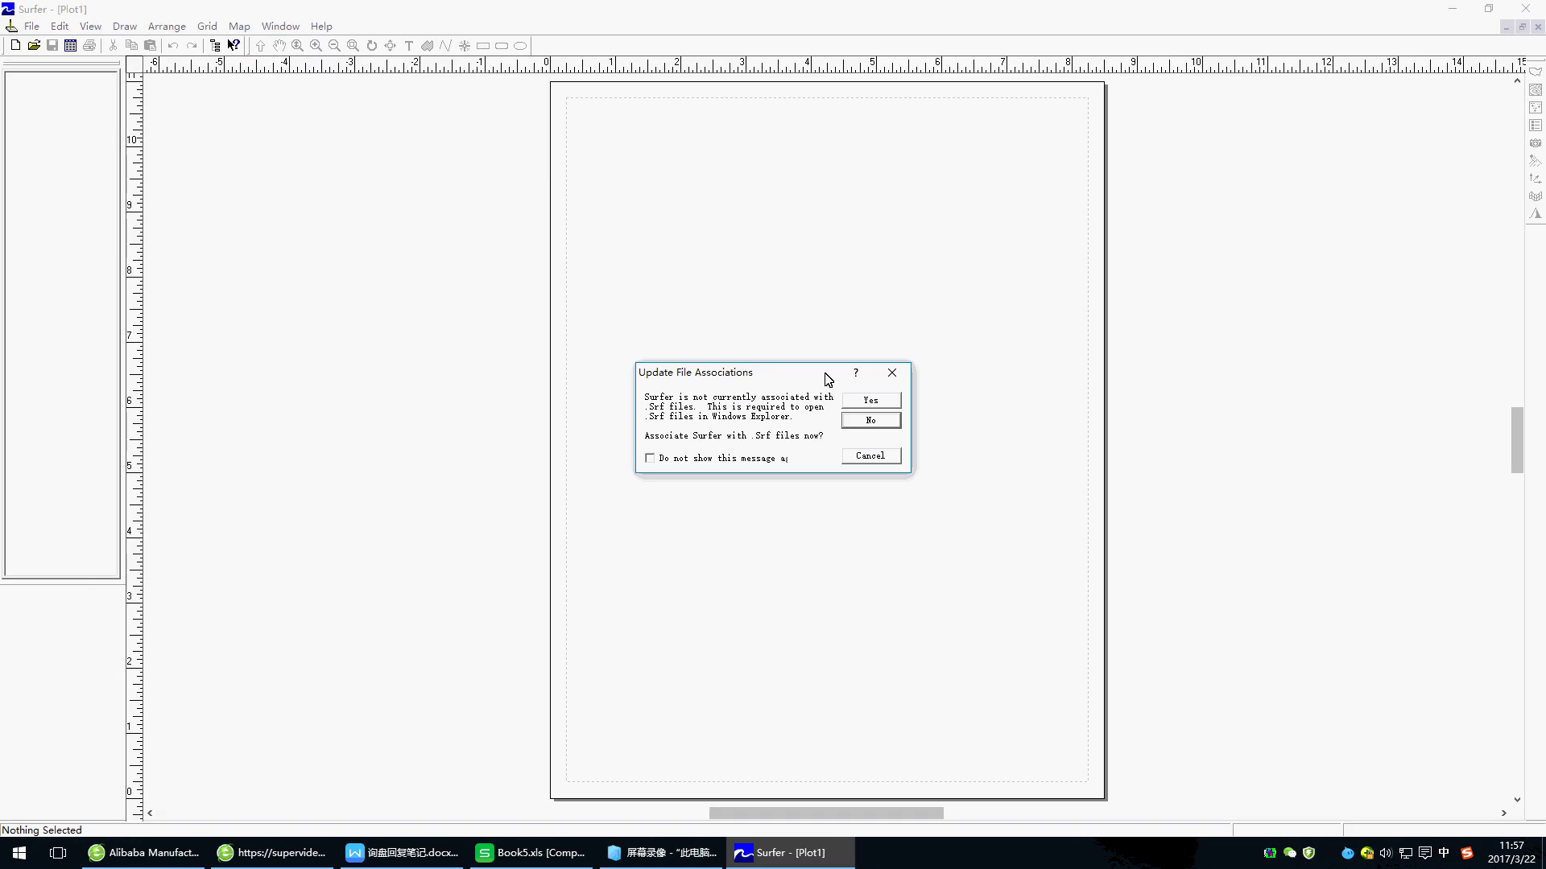
click(863, 401)
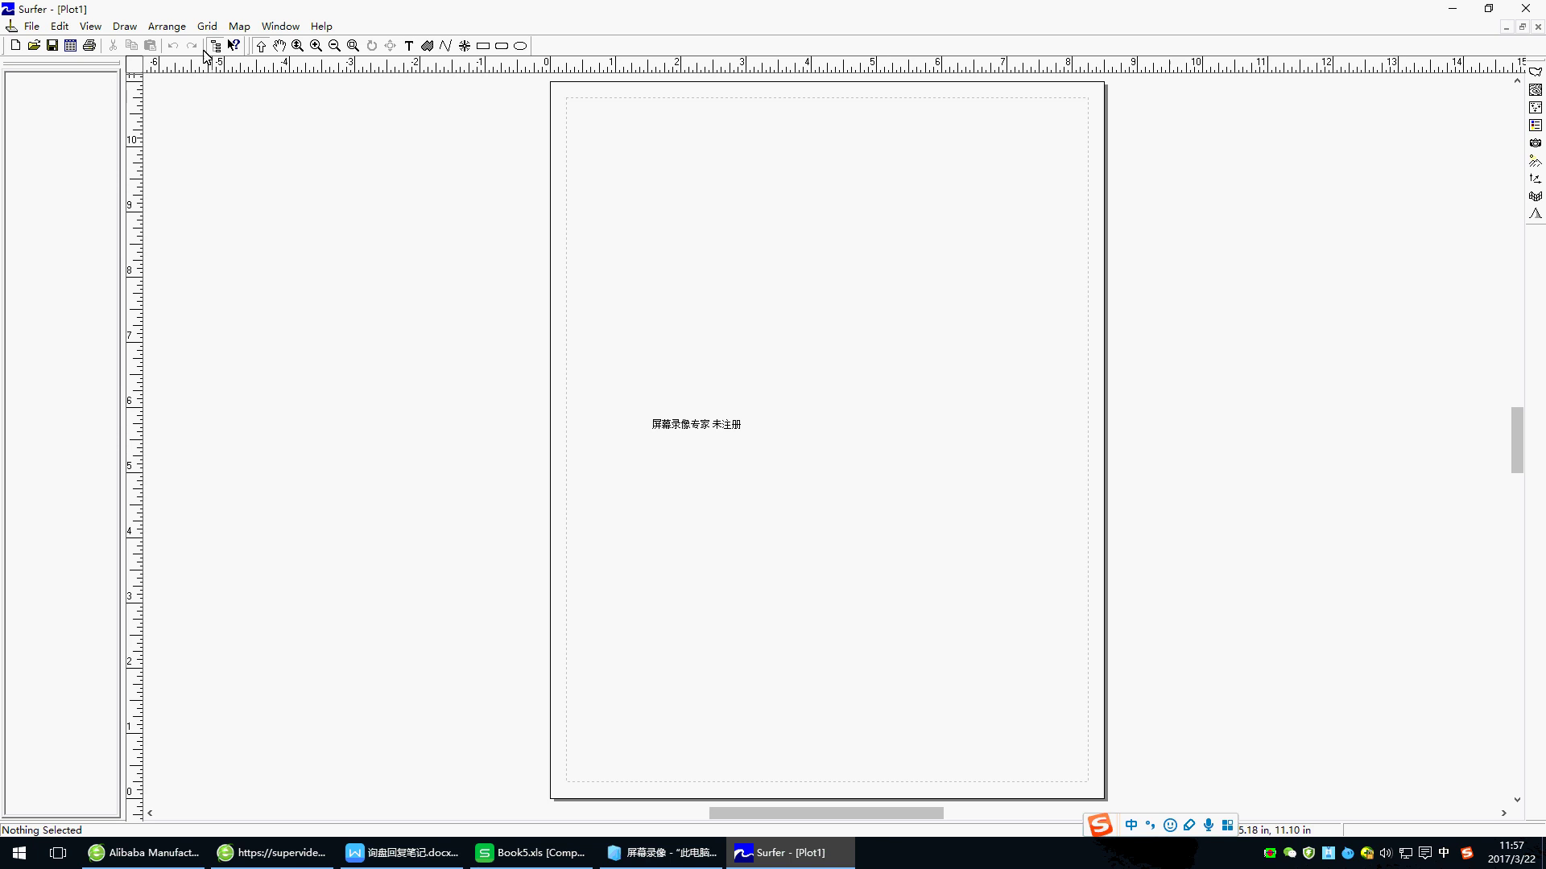
Load Book5.xls from the desktop as the XYZ source data for a new grid
click(207, 26)
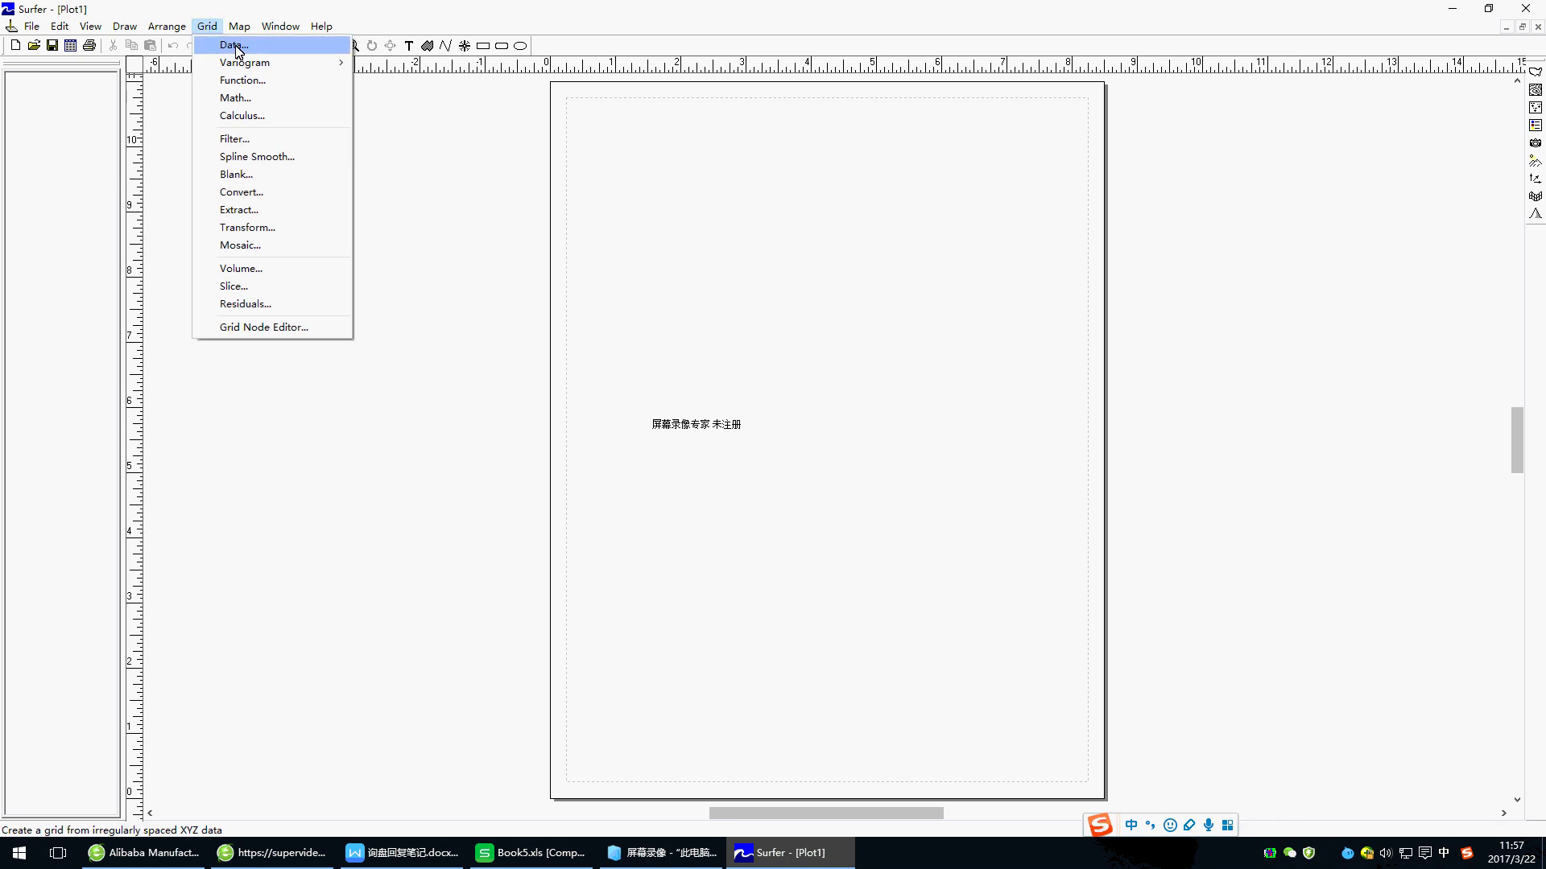
click(236, 45)
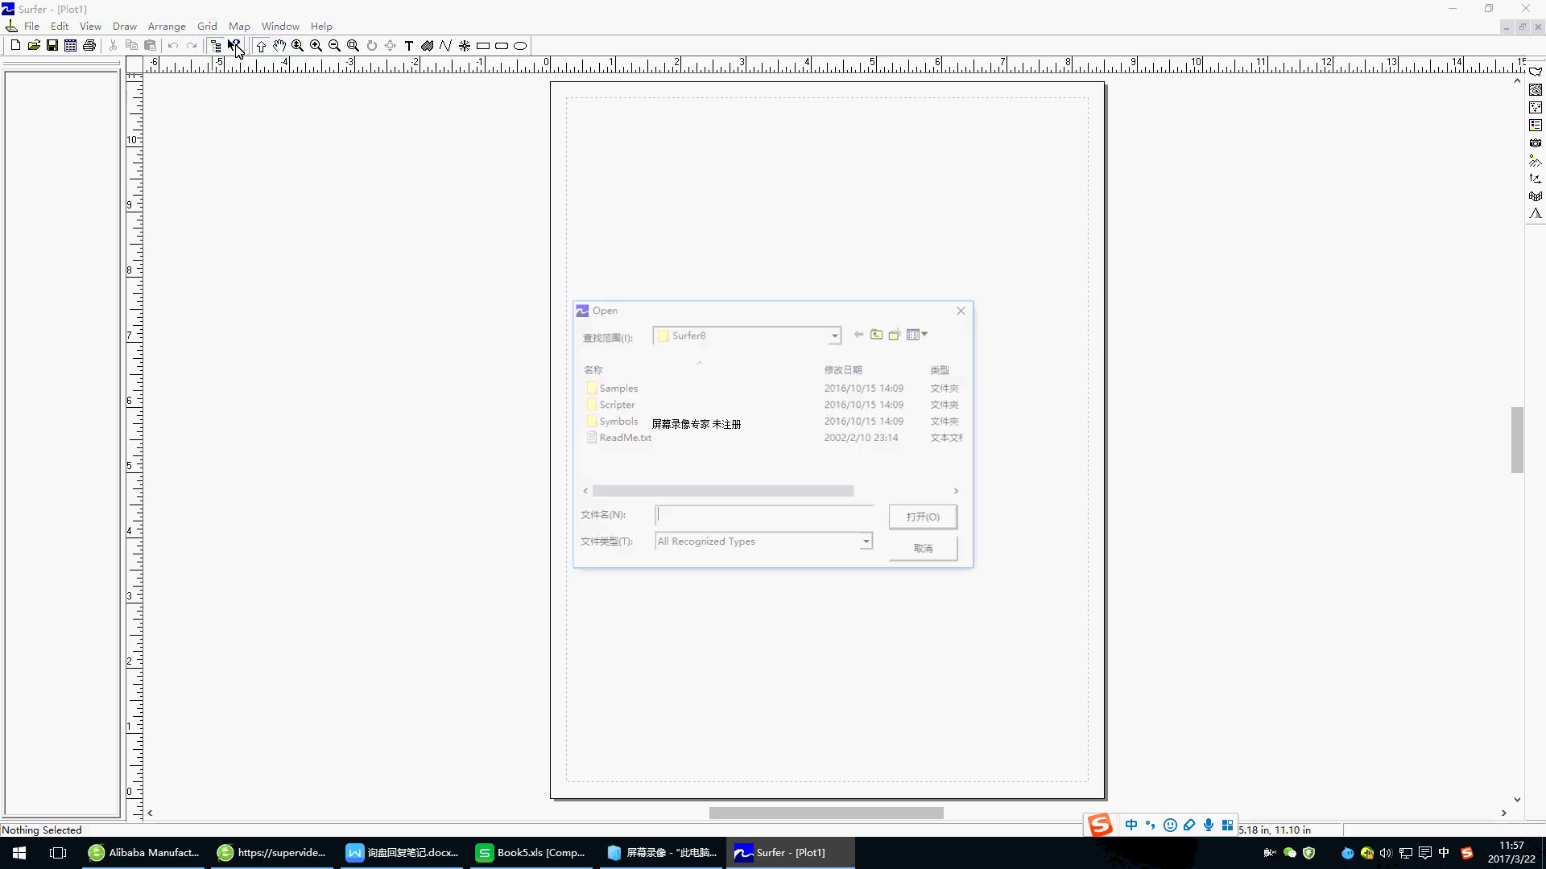
click(837, 334)
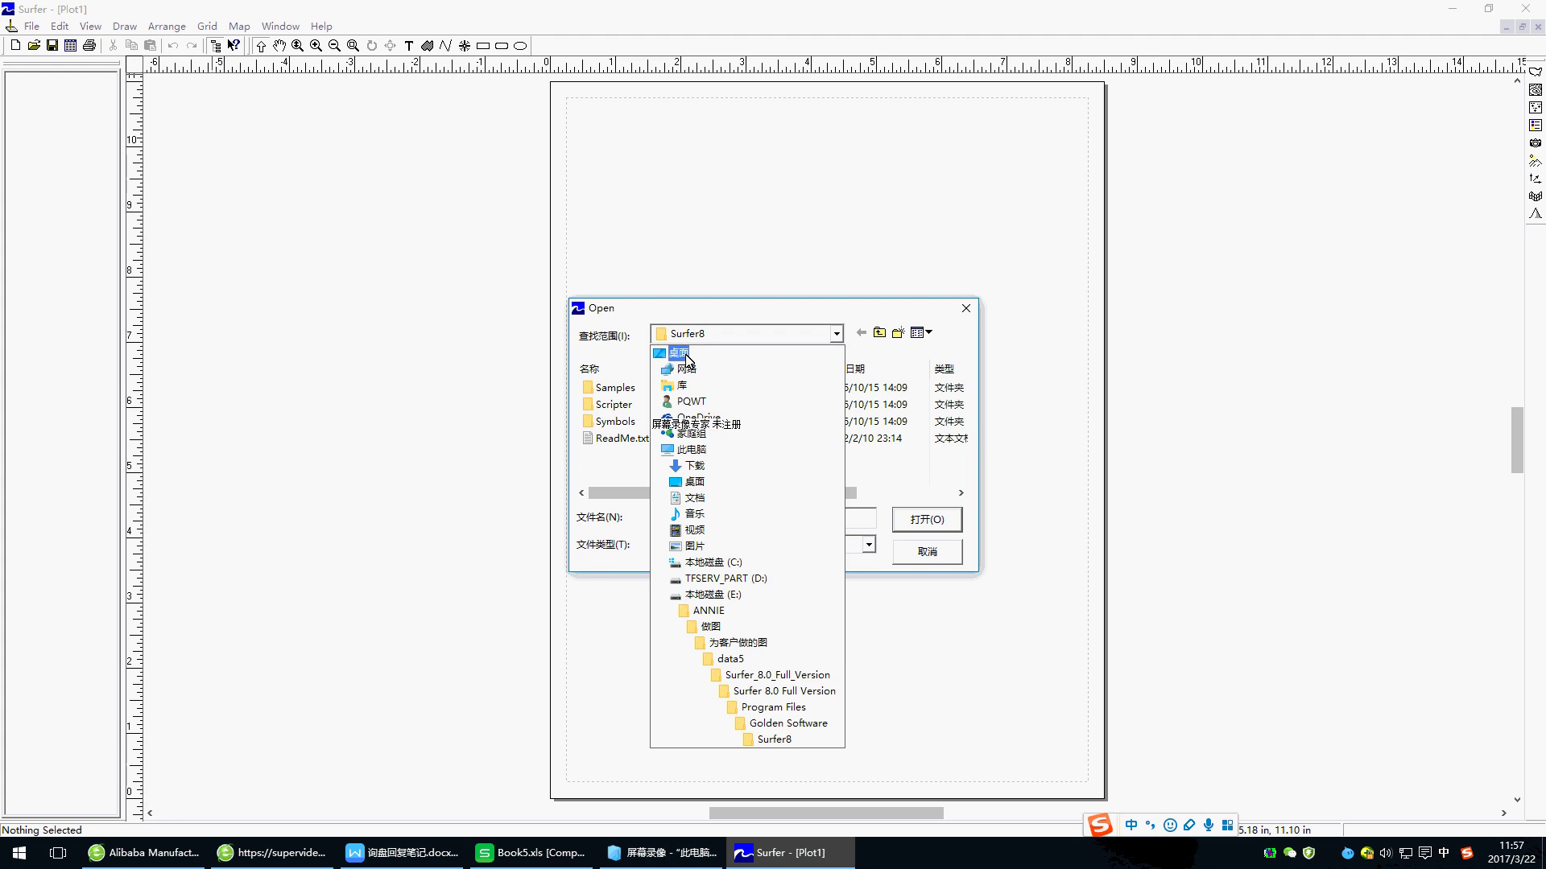
click(688, 359)
scroll(843, 475, down, 4)
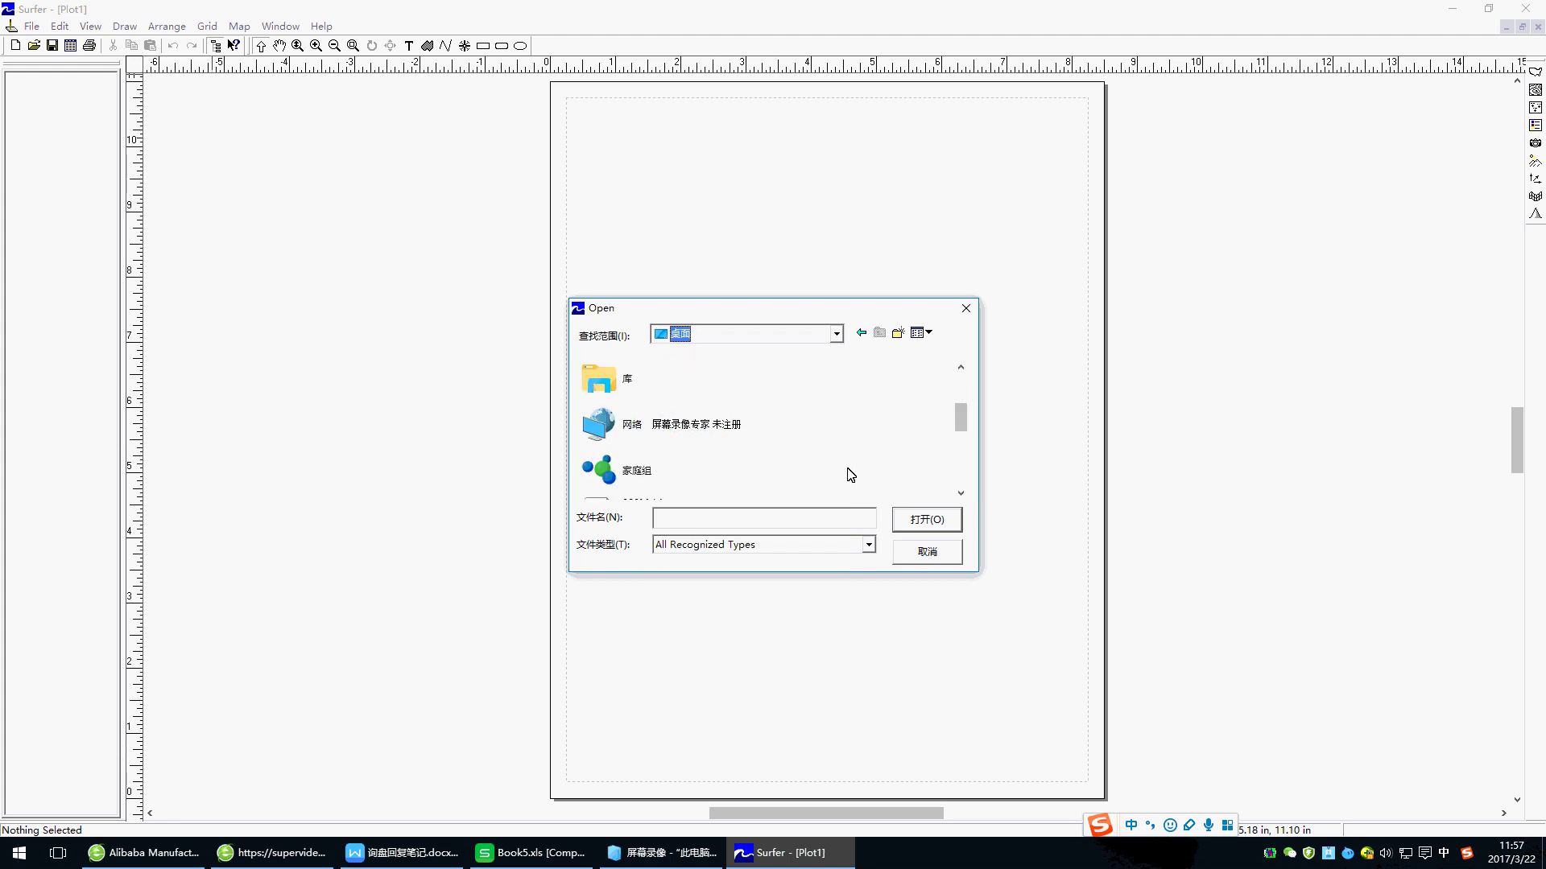
scroll(843, 486, down, 2)
click(665, 473)
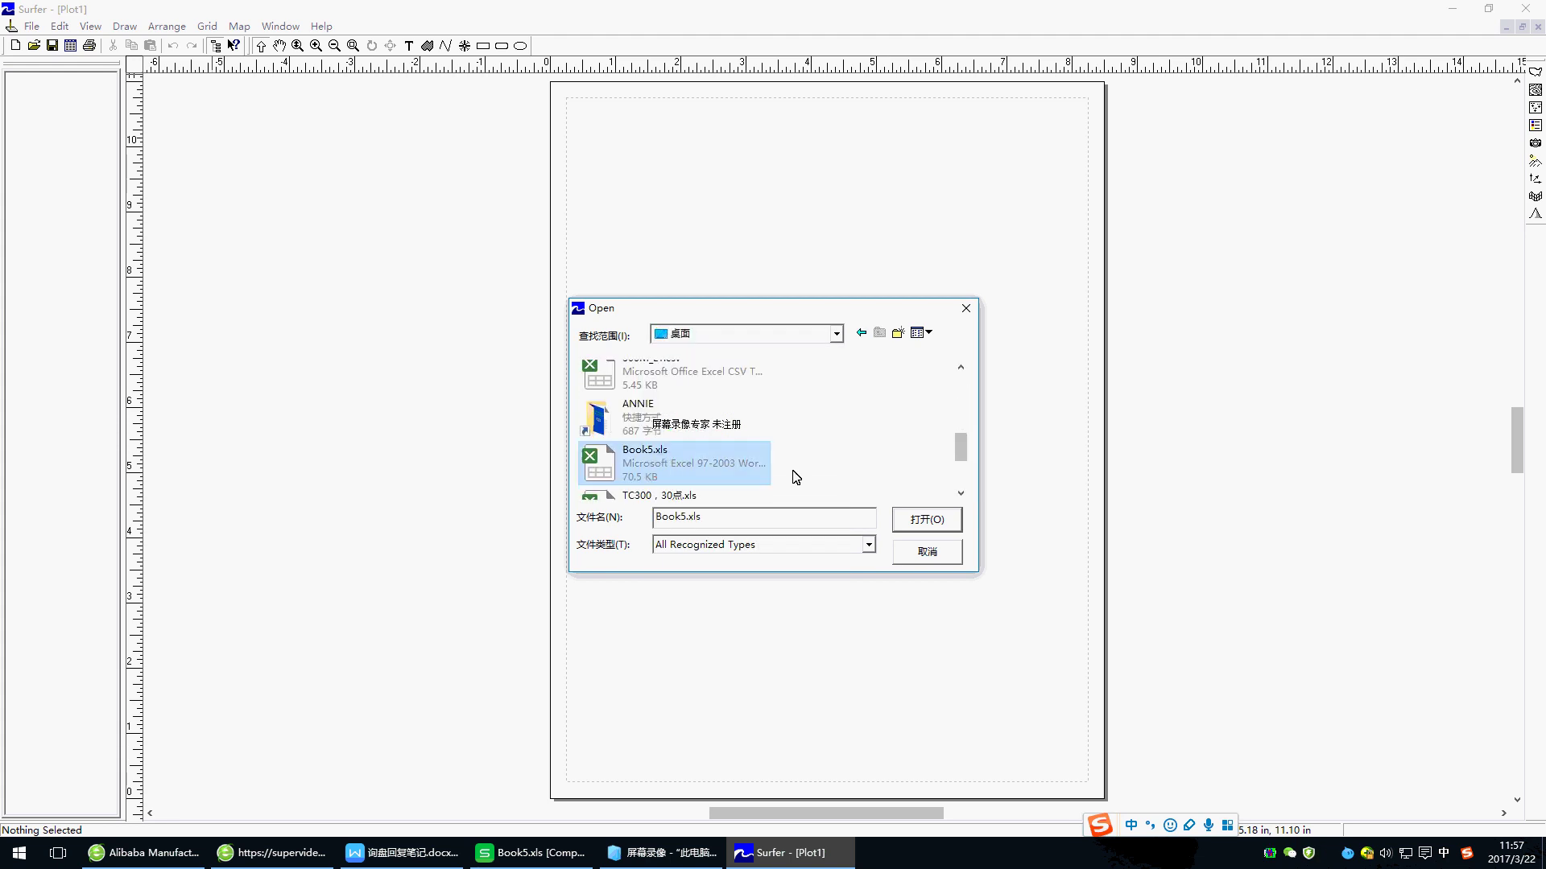
click(928, 521)
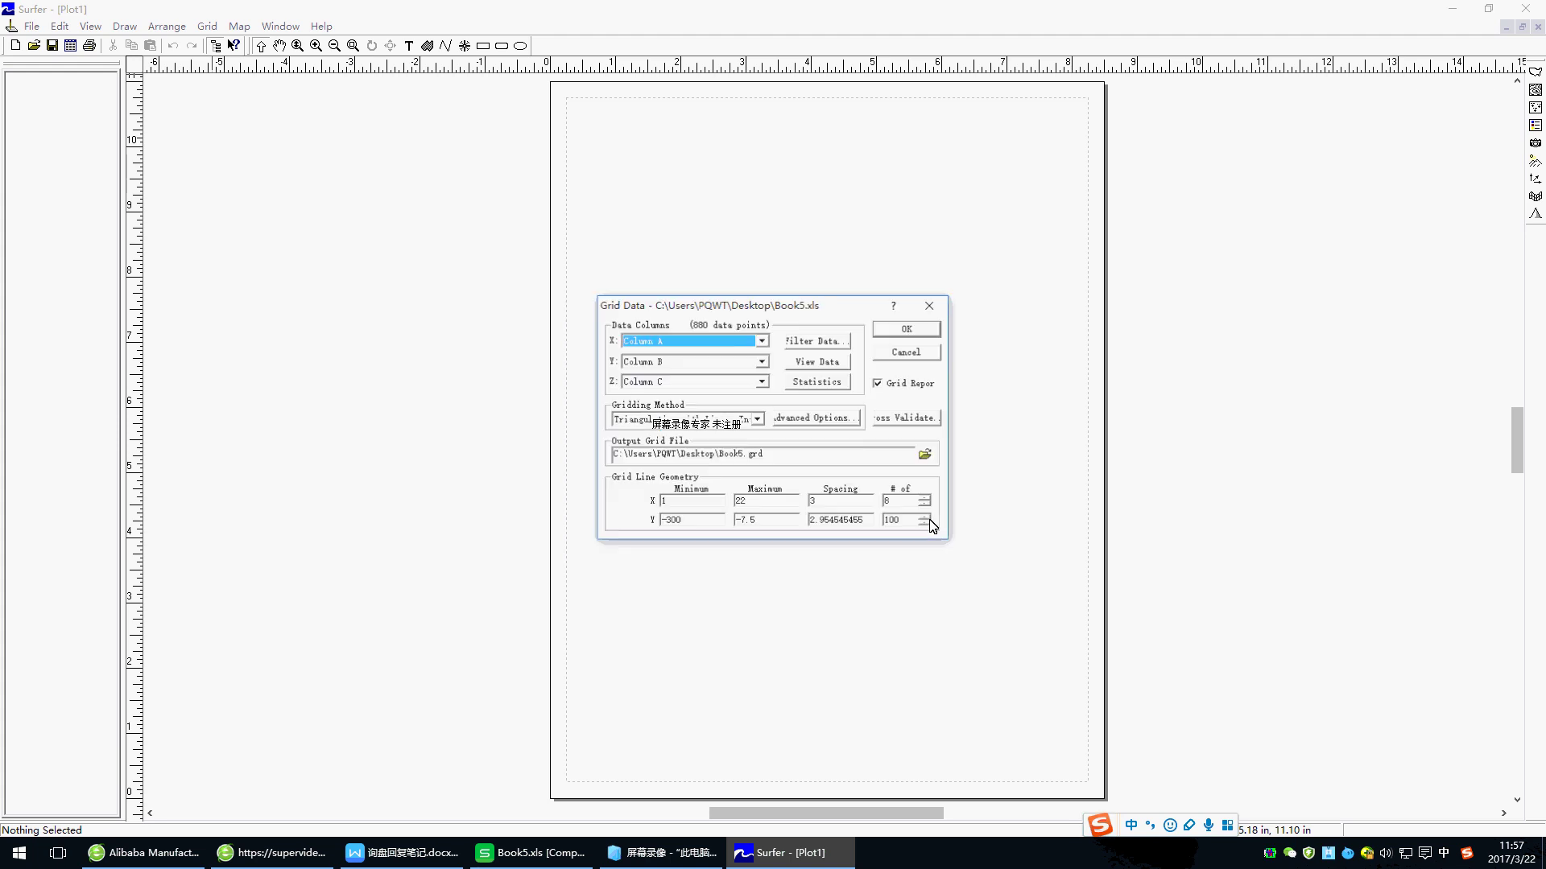
Grid the data to Book5.grd using Triangulation with Linear Interpolation, and close the gridding report without saving it
click(758, 419)
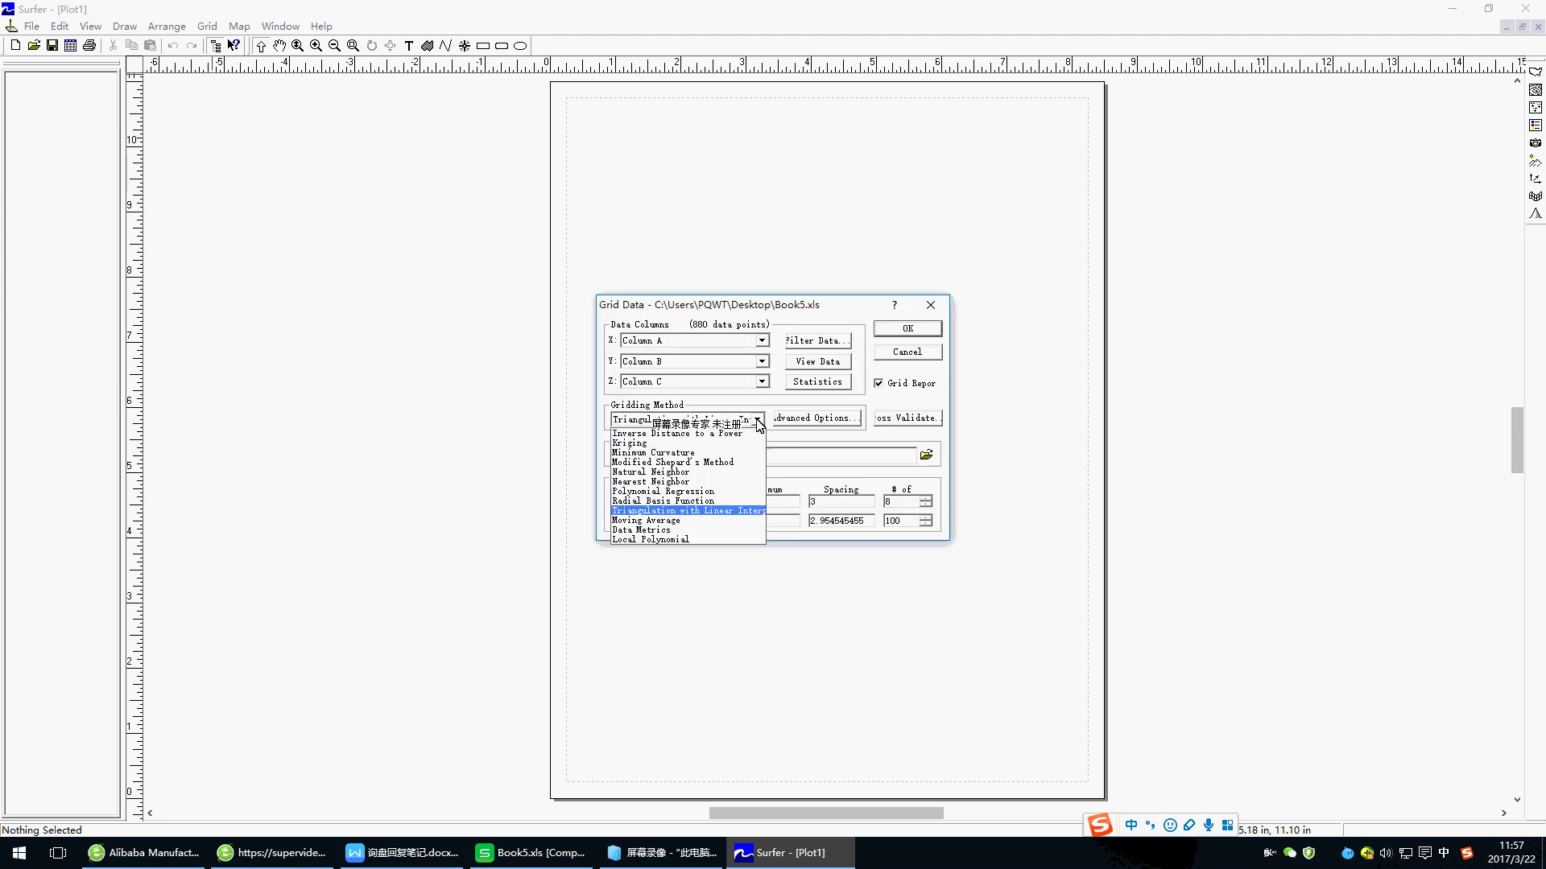
click(745, 512)
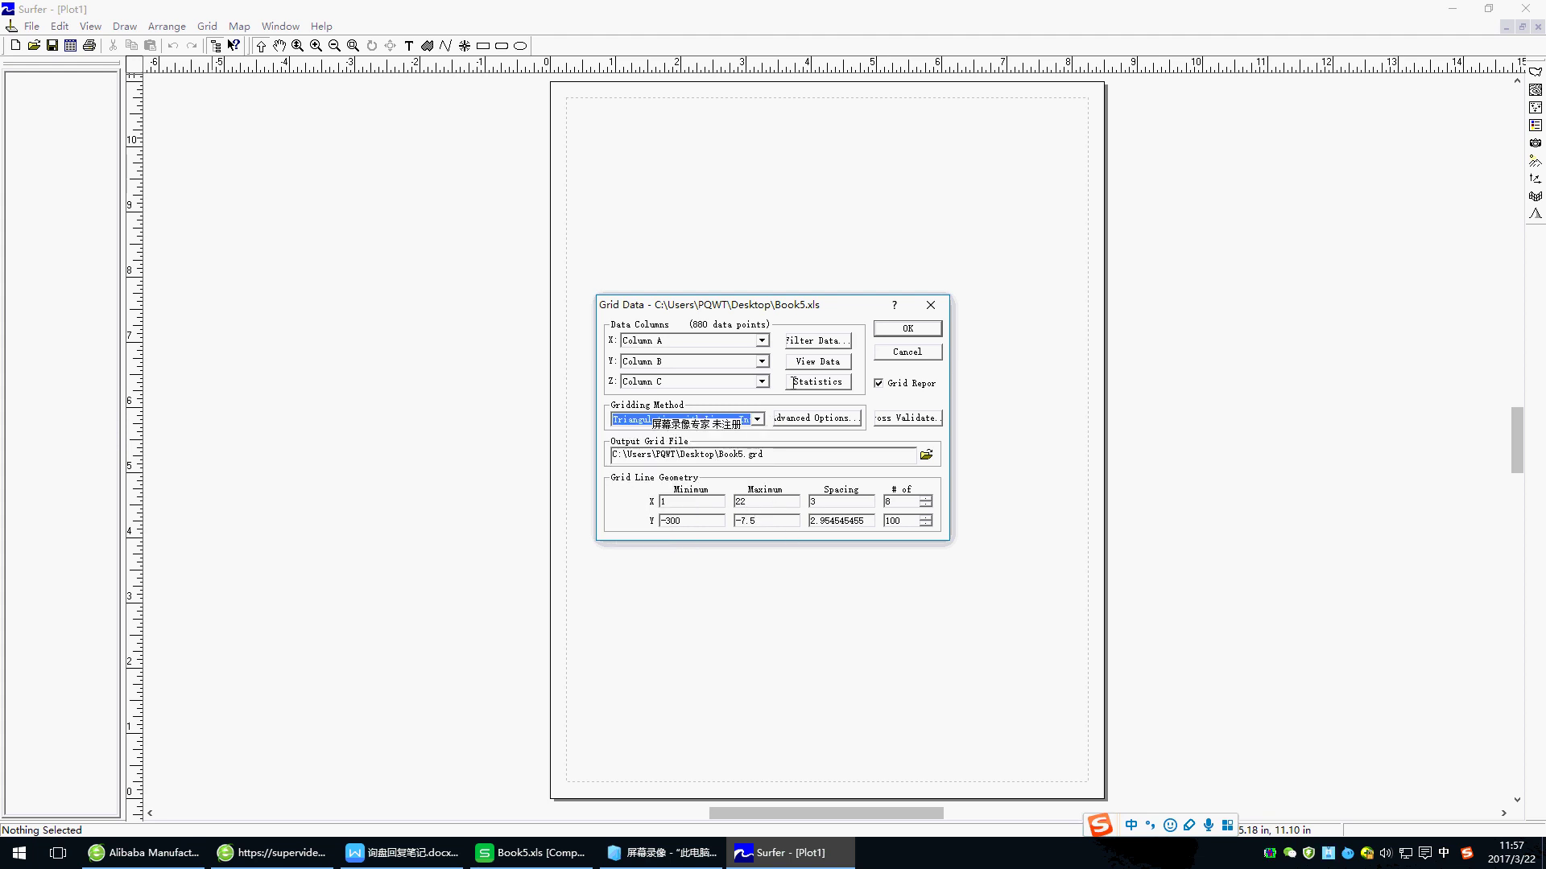
click(925, 331)
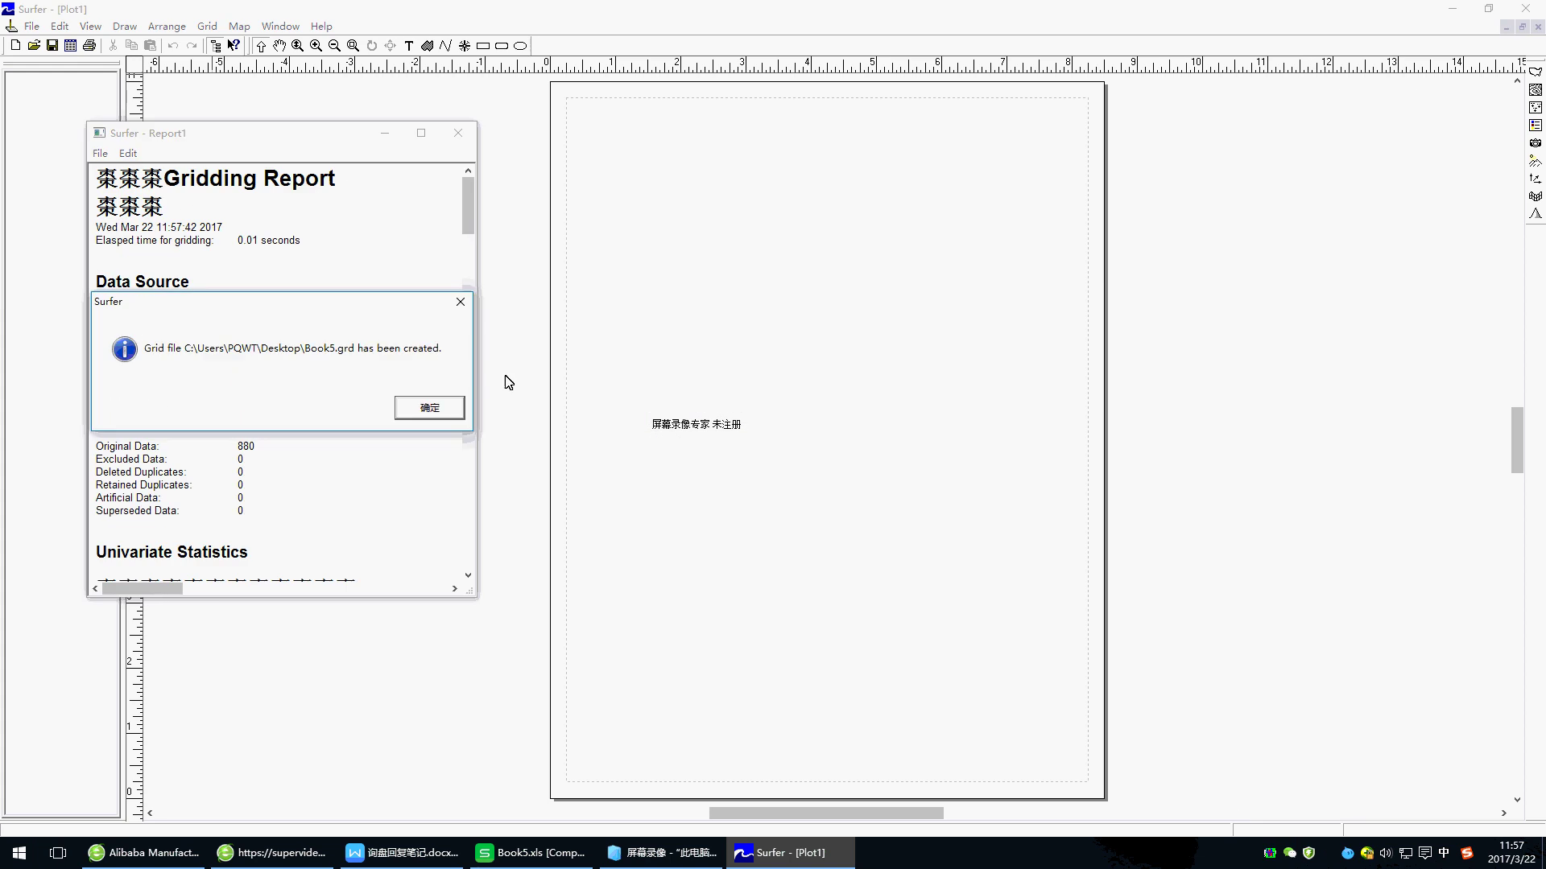
click(456, 416)
click(458, 133)
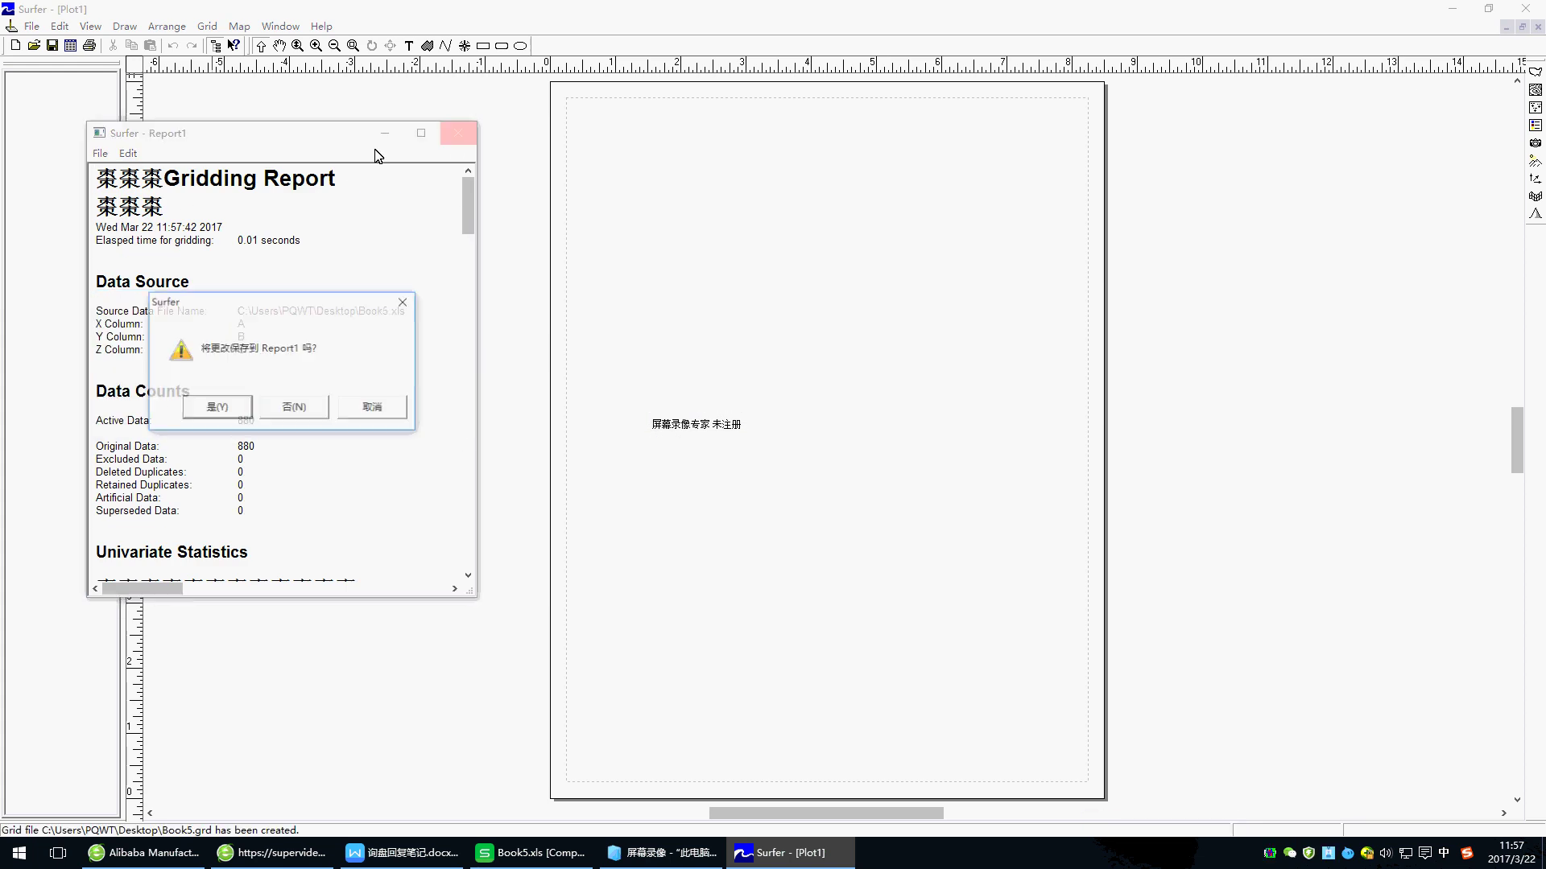
click(295, 408)
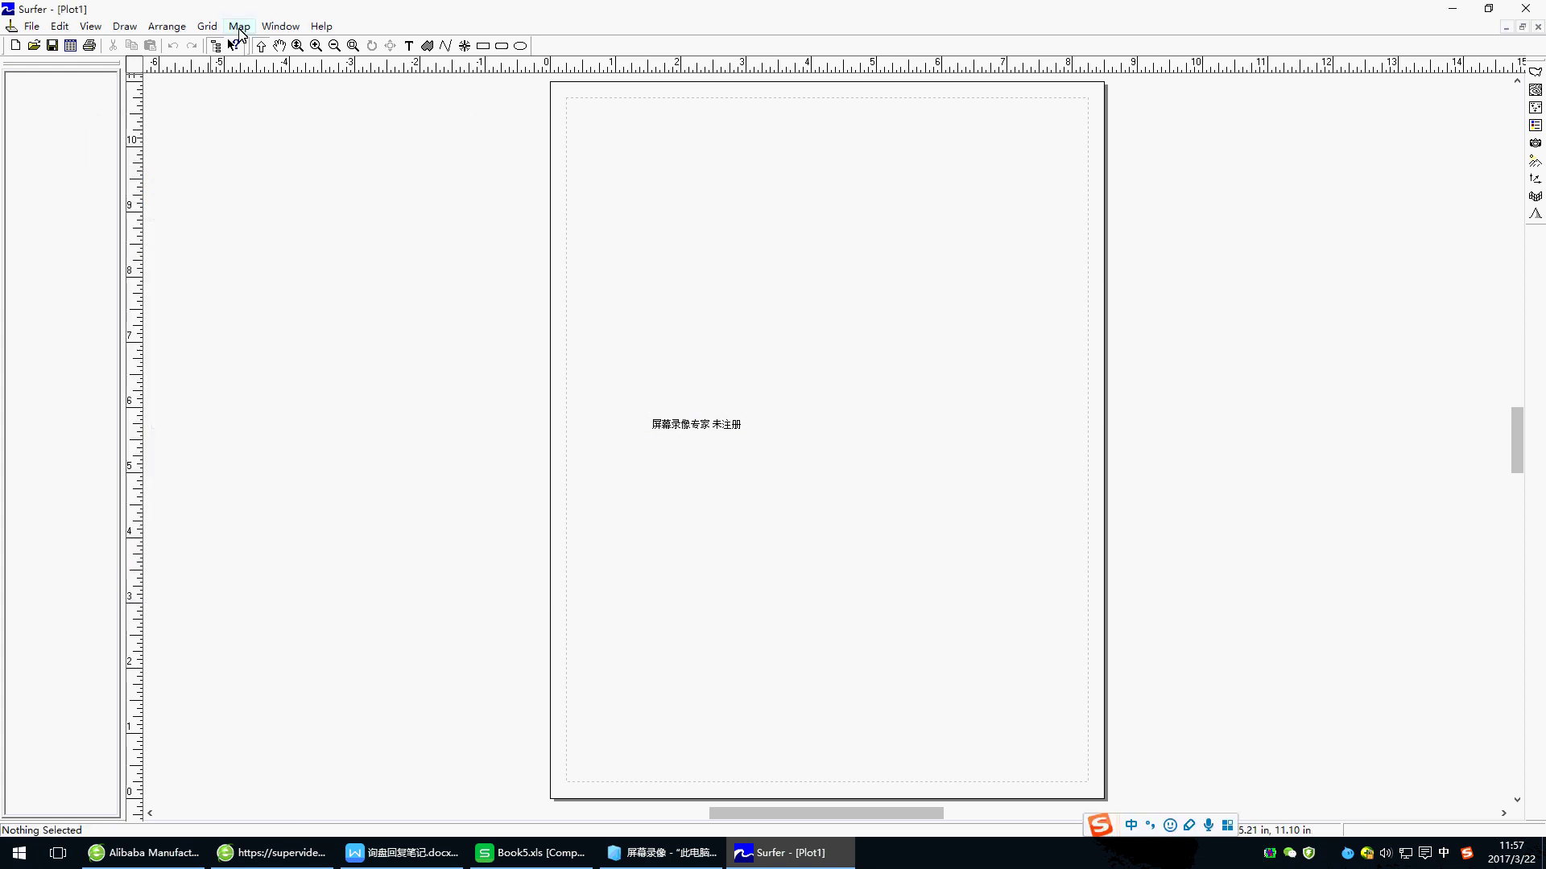
Create a new contour map from the Book5.grd grid file on the desktop
click(239, 26)
mouse_move(284, 50)
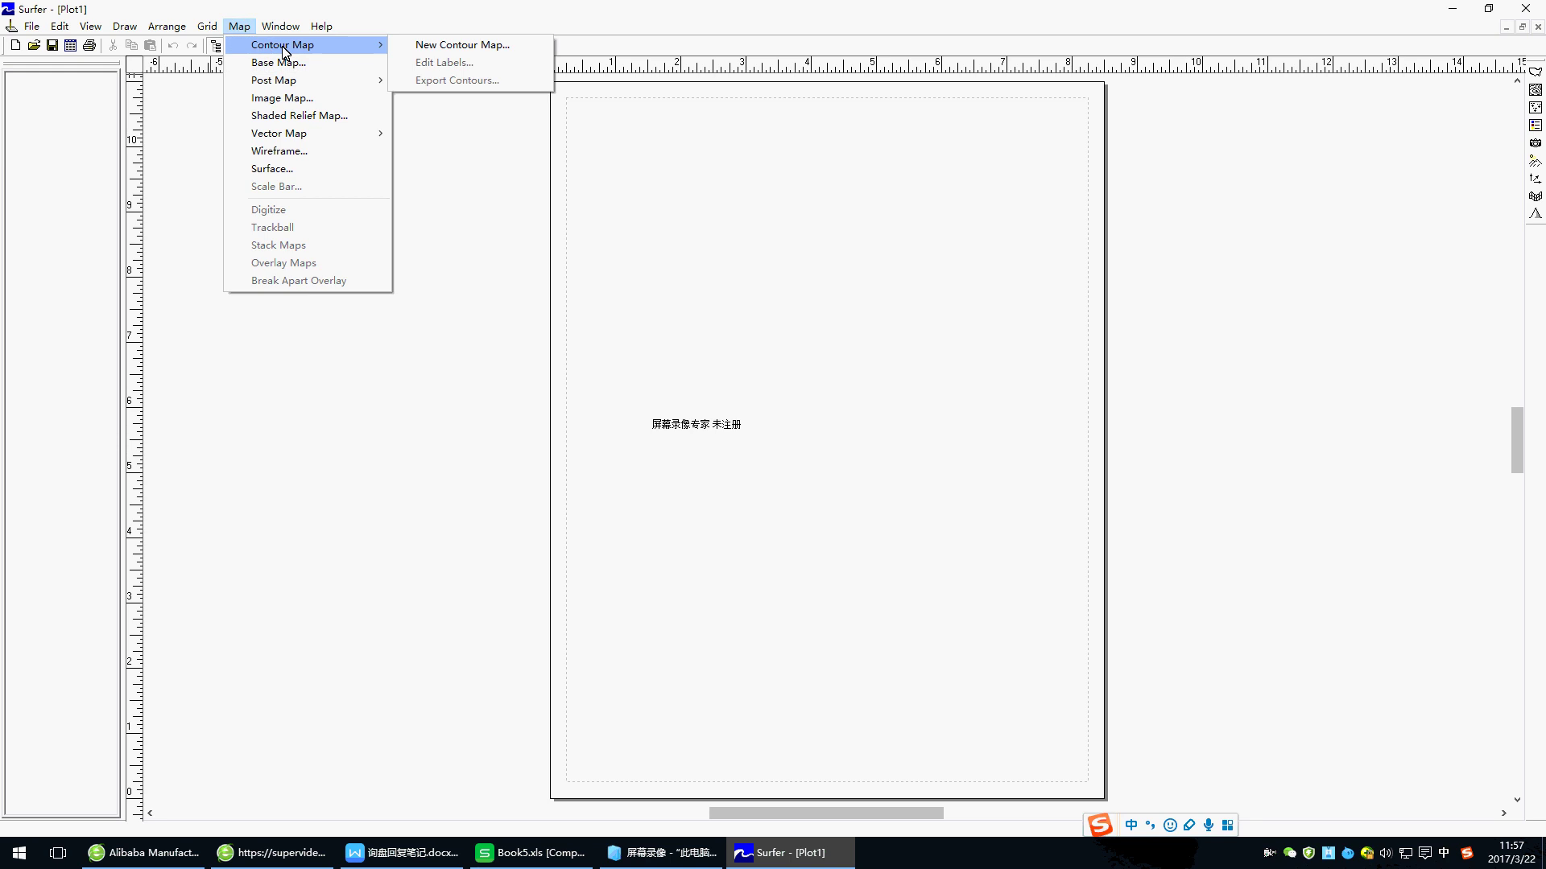
click(475, 45)
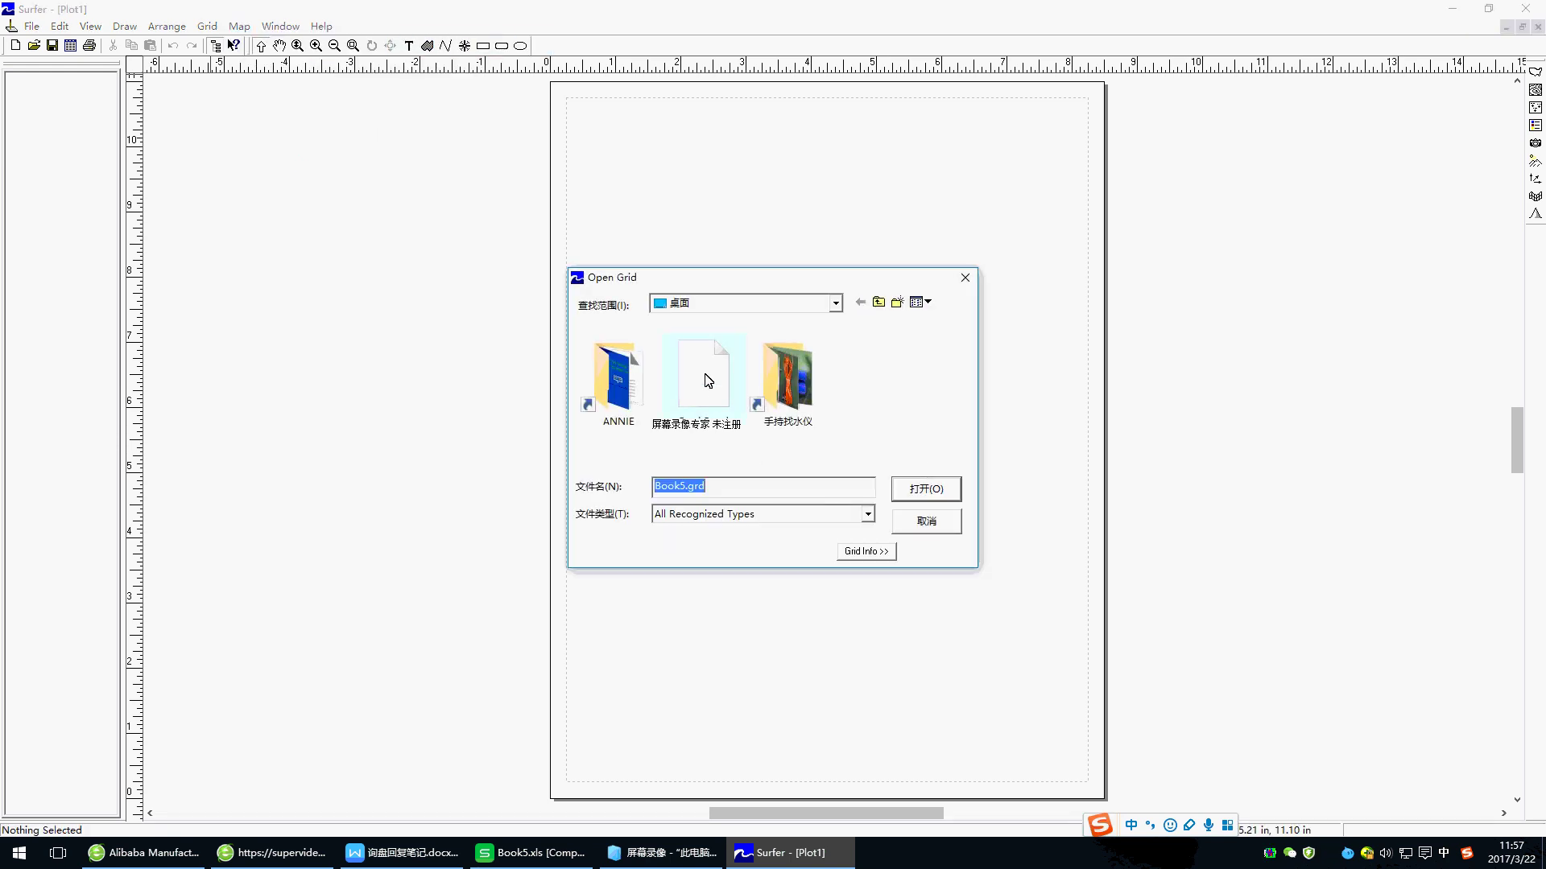
click(705, 372)
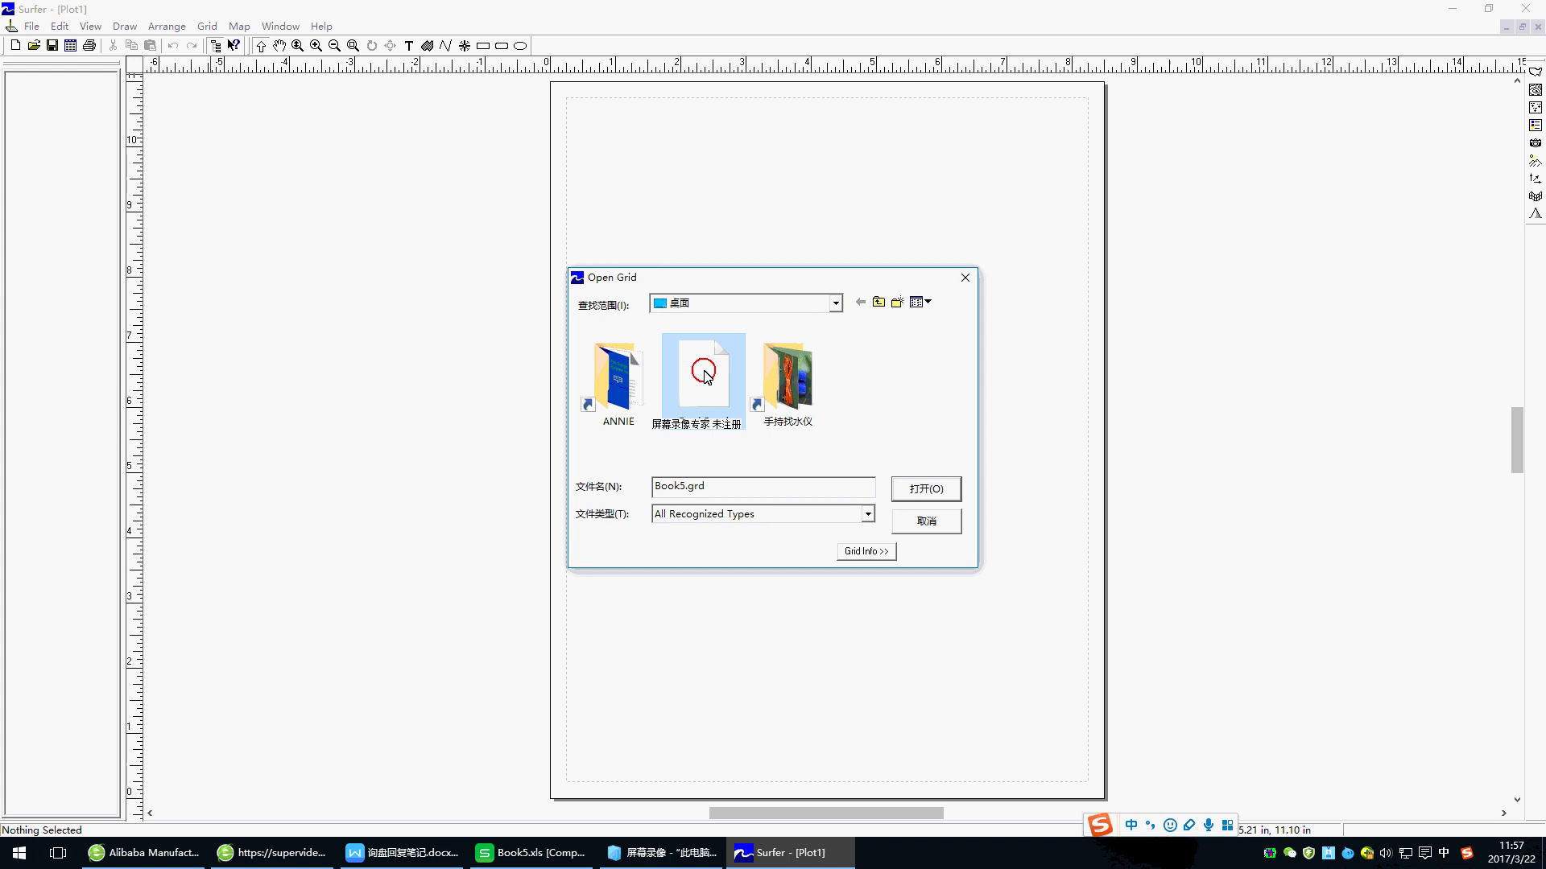
click(927, 491)
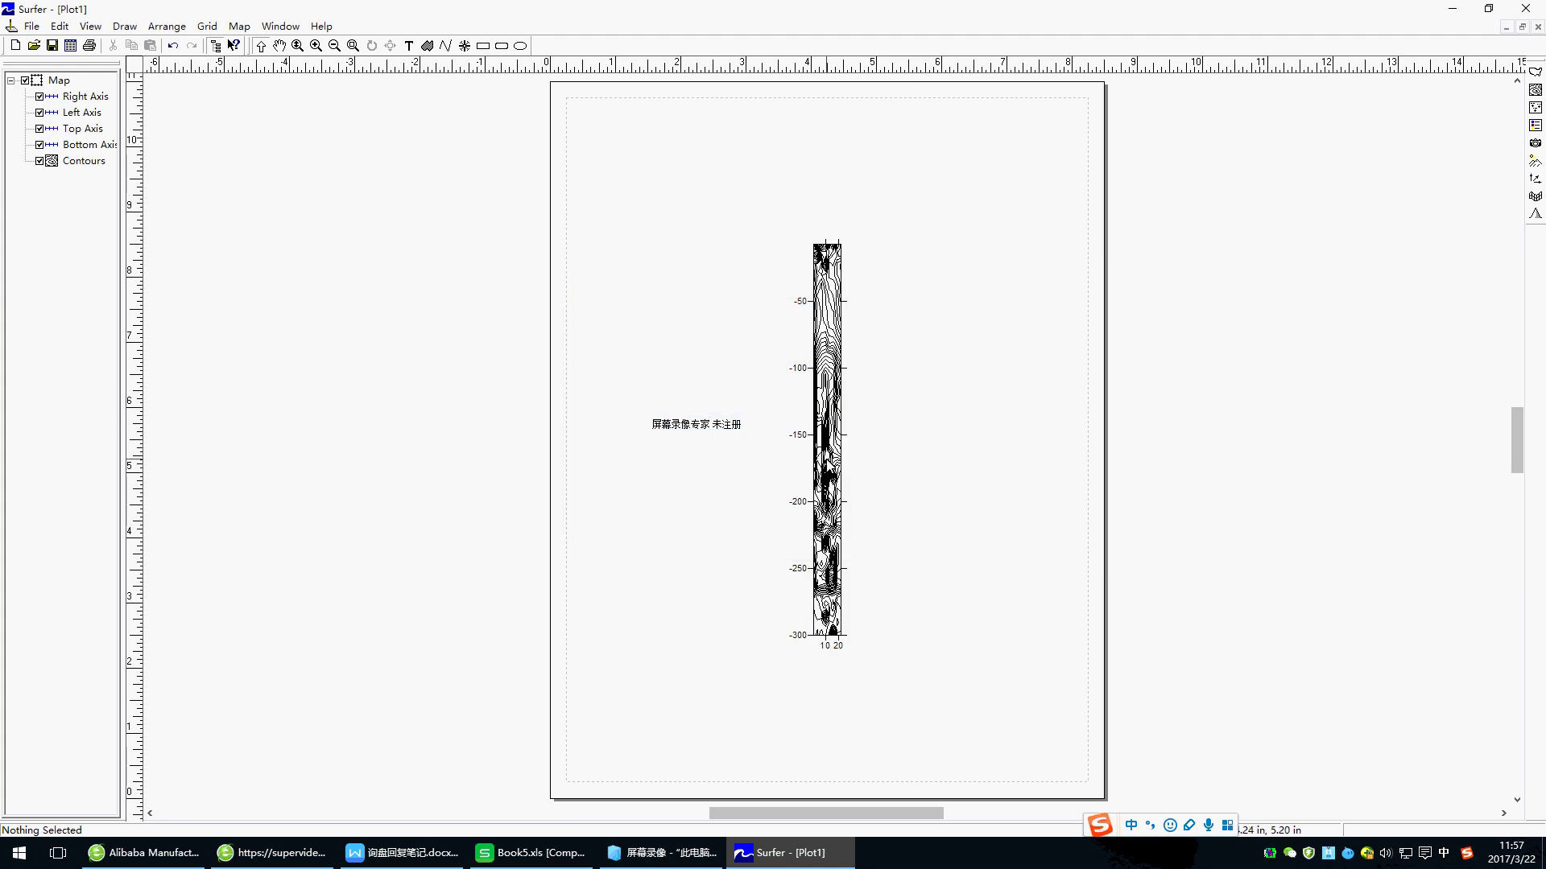
Enable filled contours, the color scale and contour smoothing for the map, with the smoothing amount set to High
double_click(825, 442)
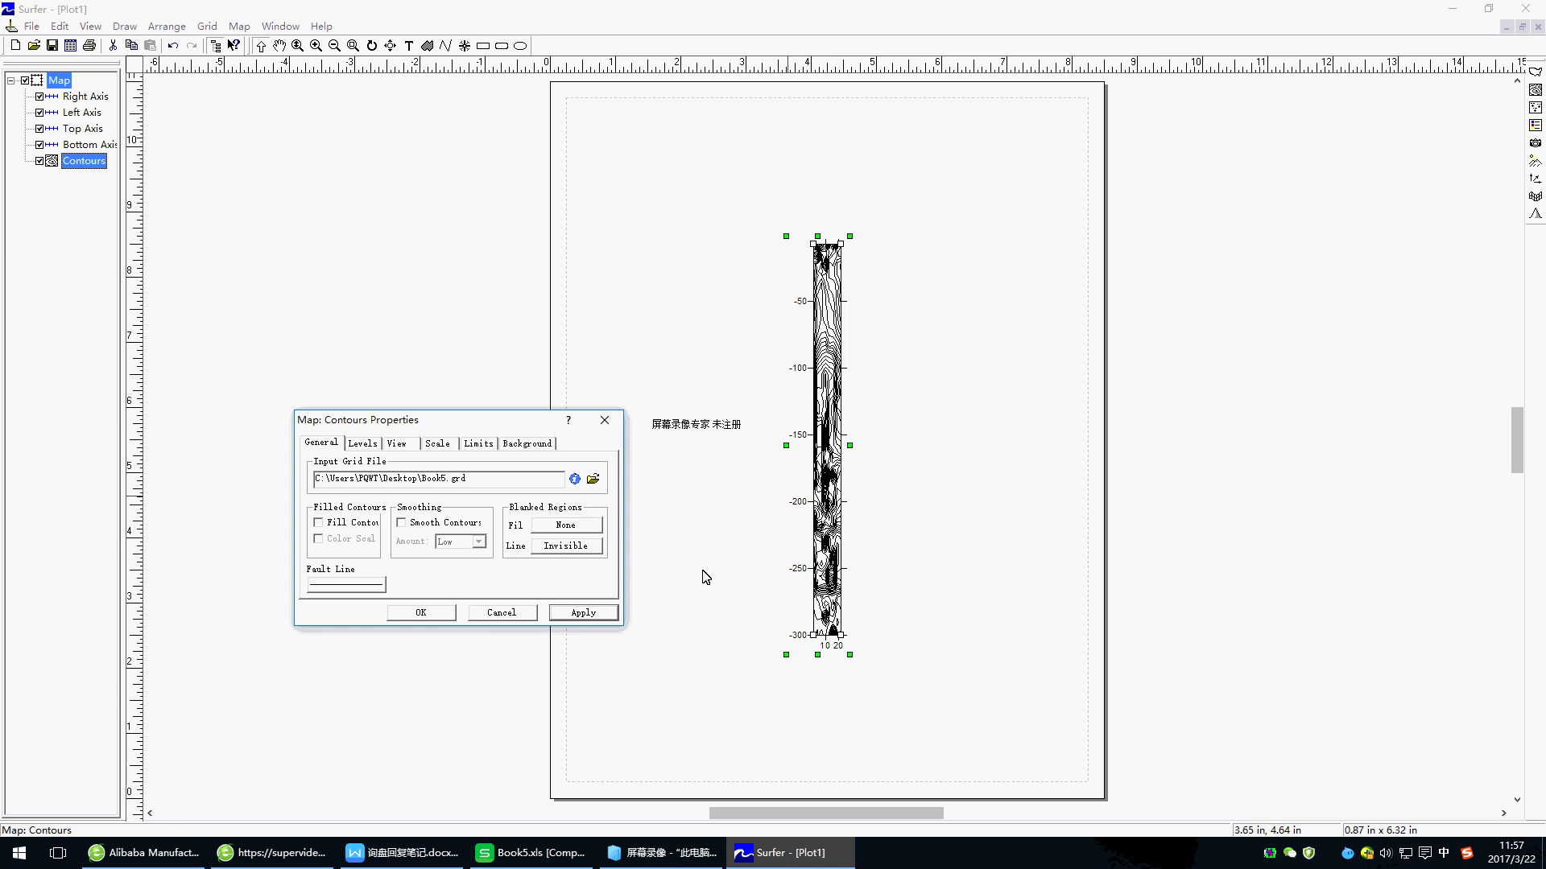
click(319, 523)
click(319, 540)
click(401, 522)
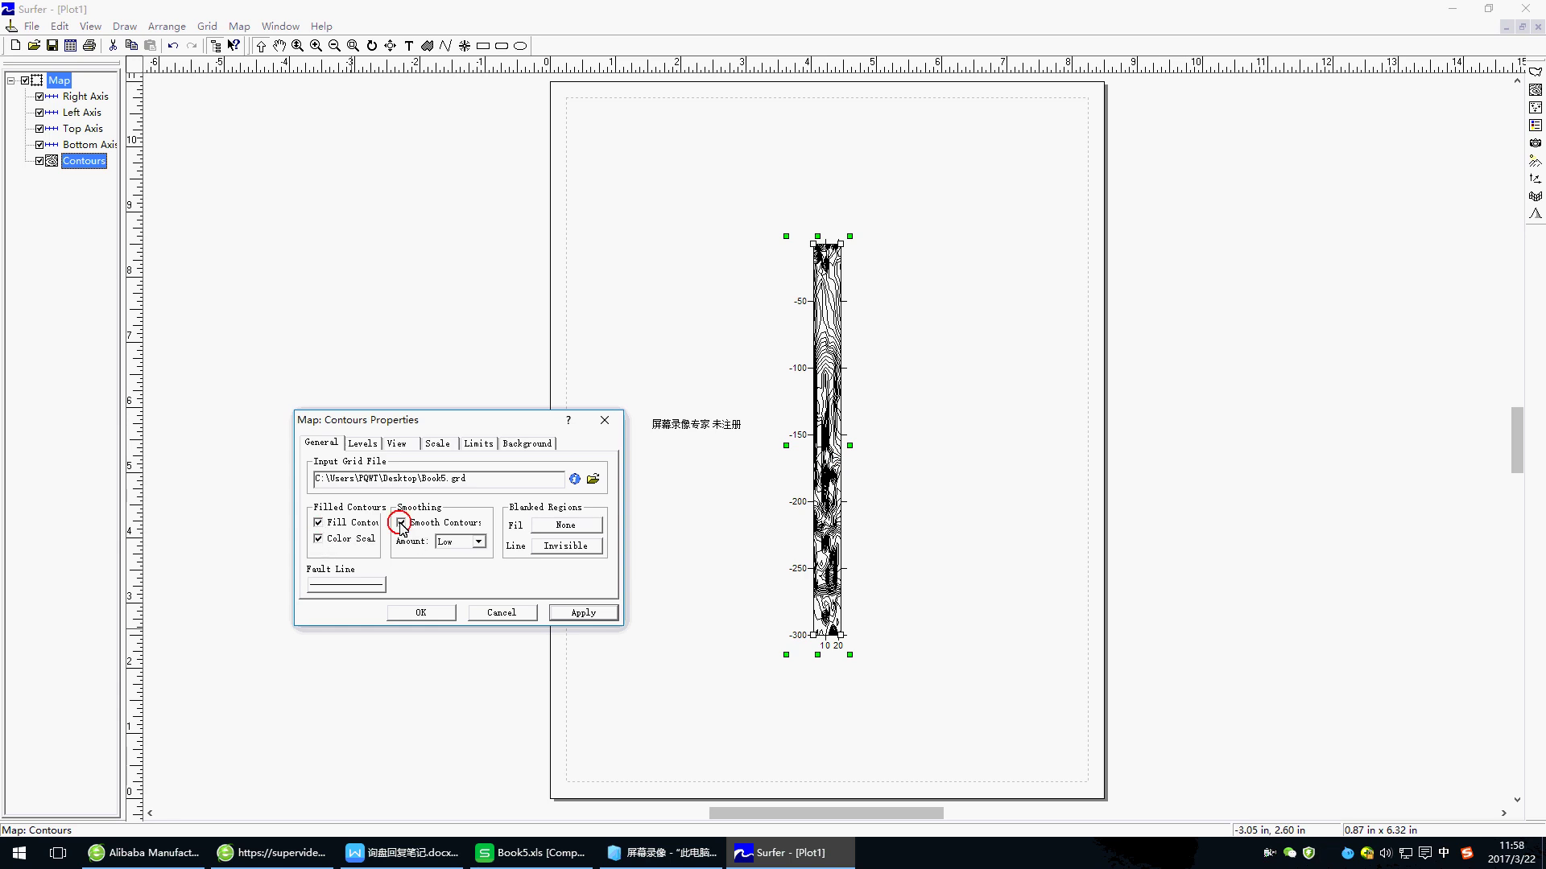
click(478, 543)
click(463, 576)
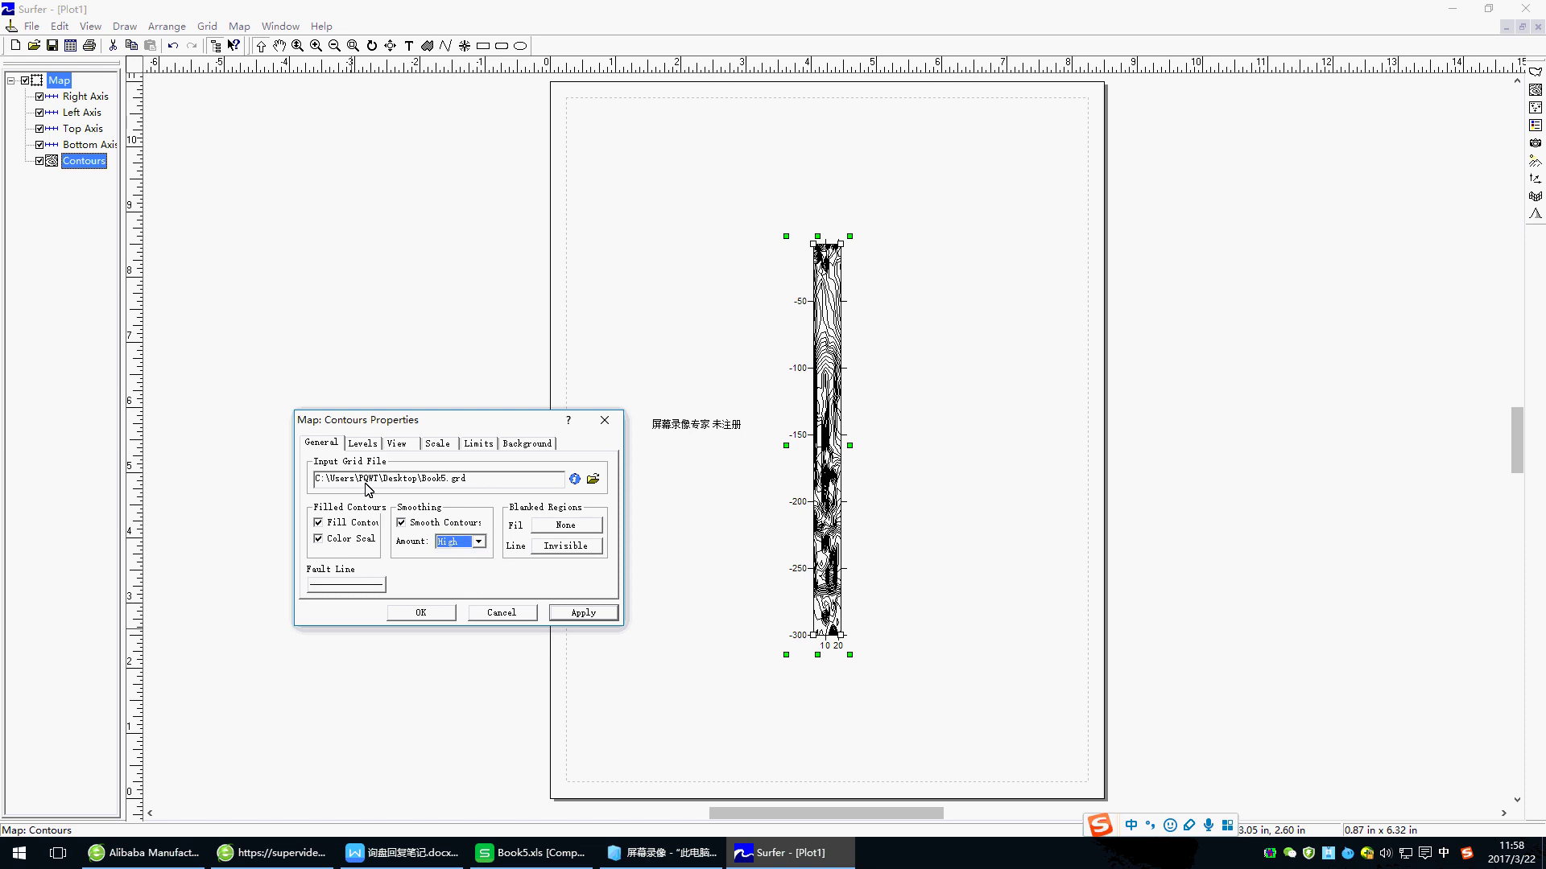
Load the Hydrogeological exploration standard color file as the foreground fill spectrum for the contour levels
click(361, 445)
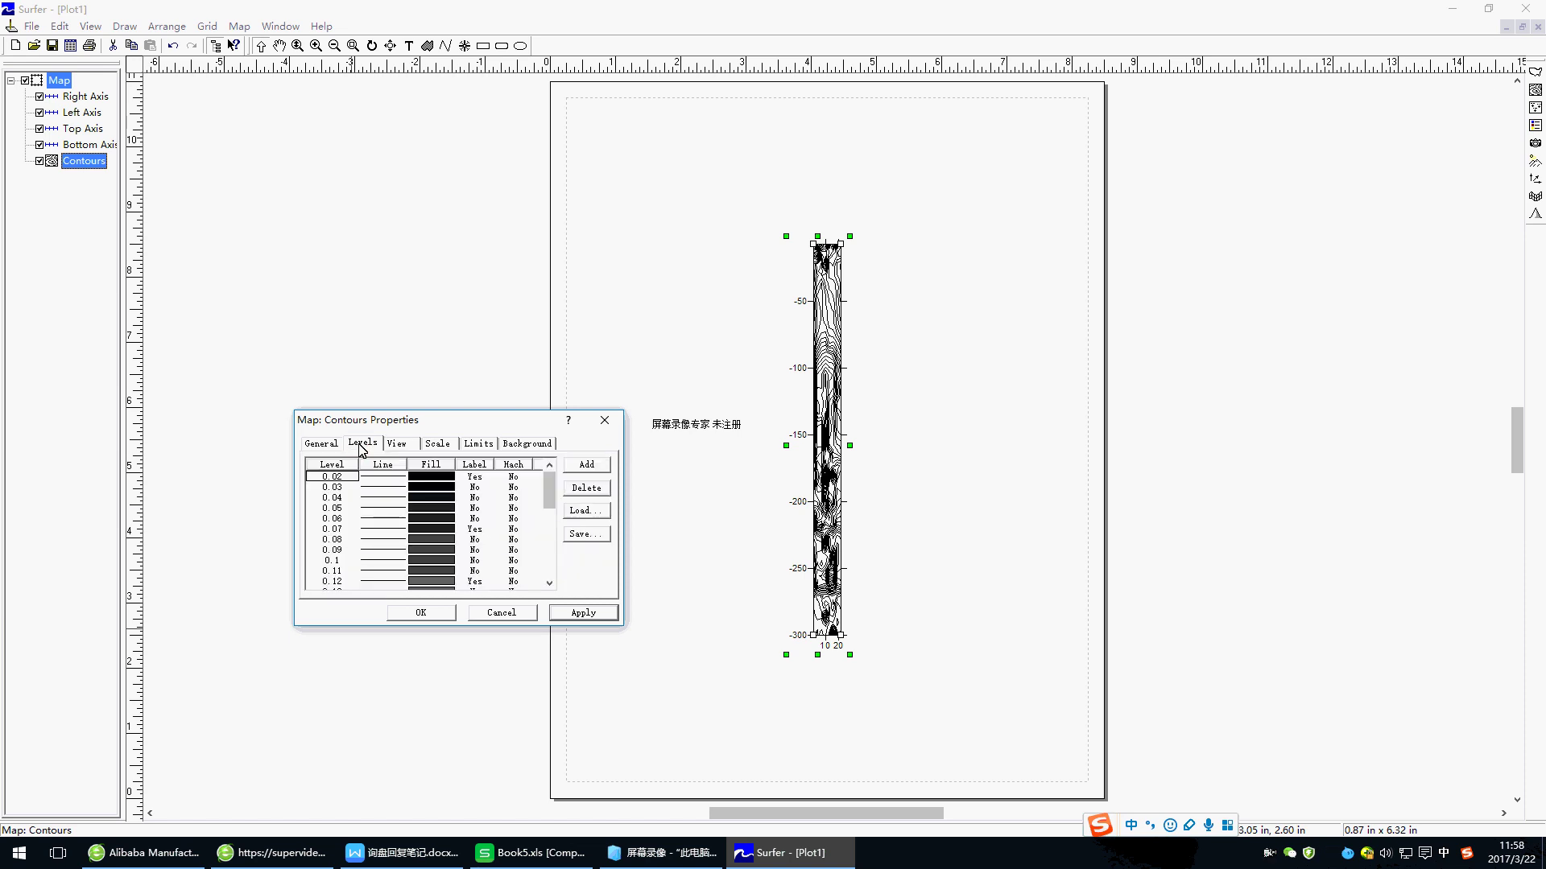
click(433, 467)
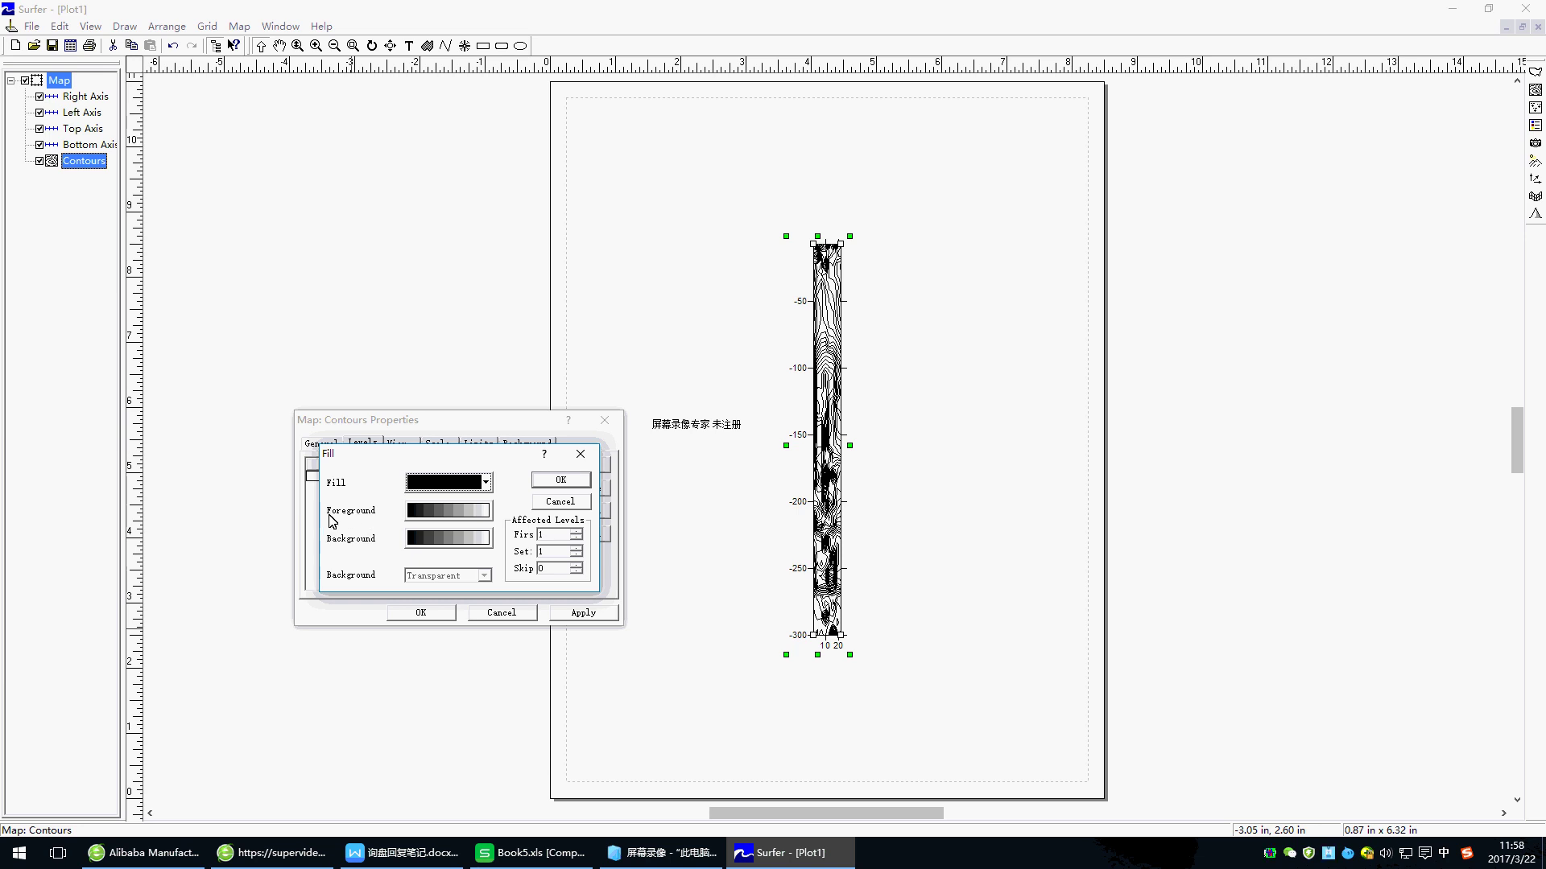
click(463, 514)
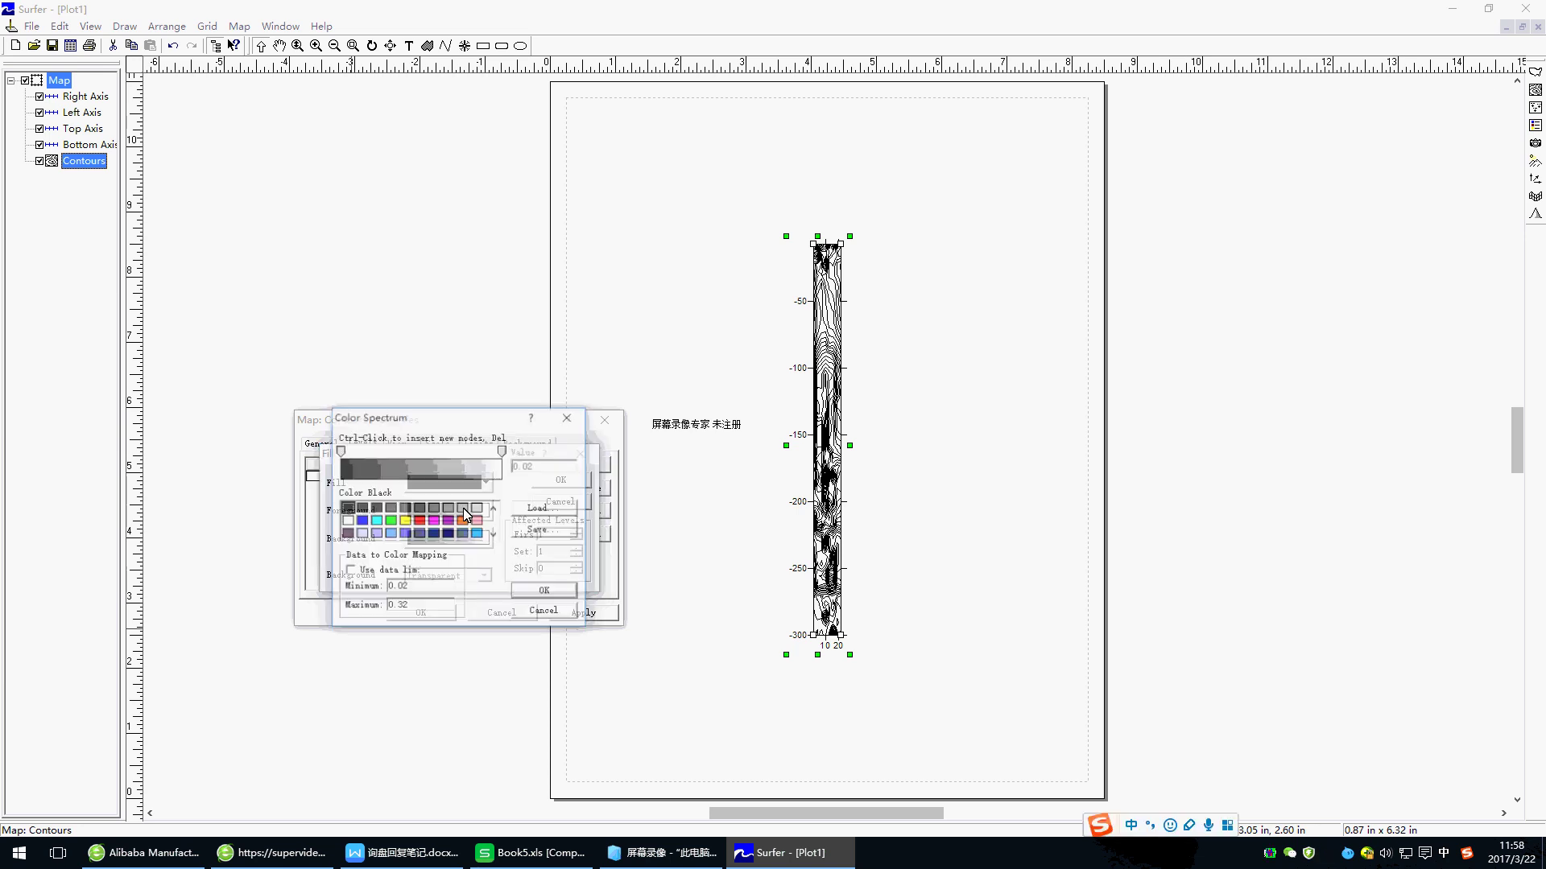
click(570, 514)
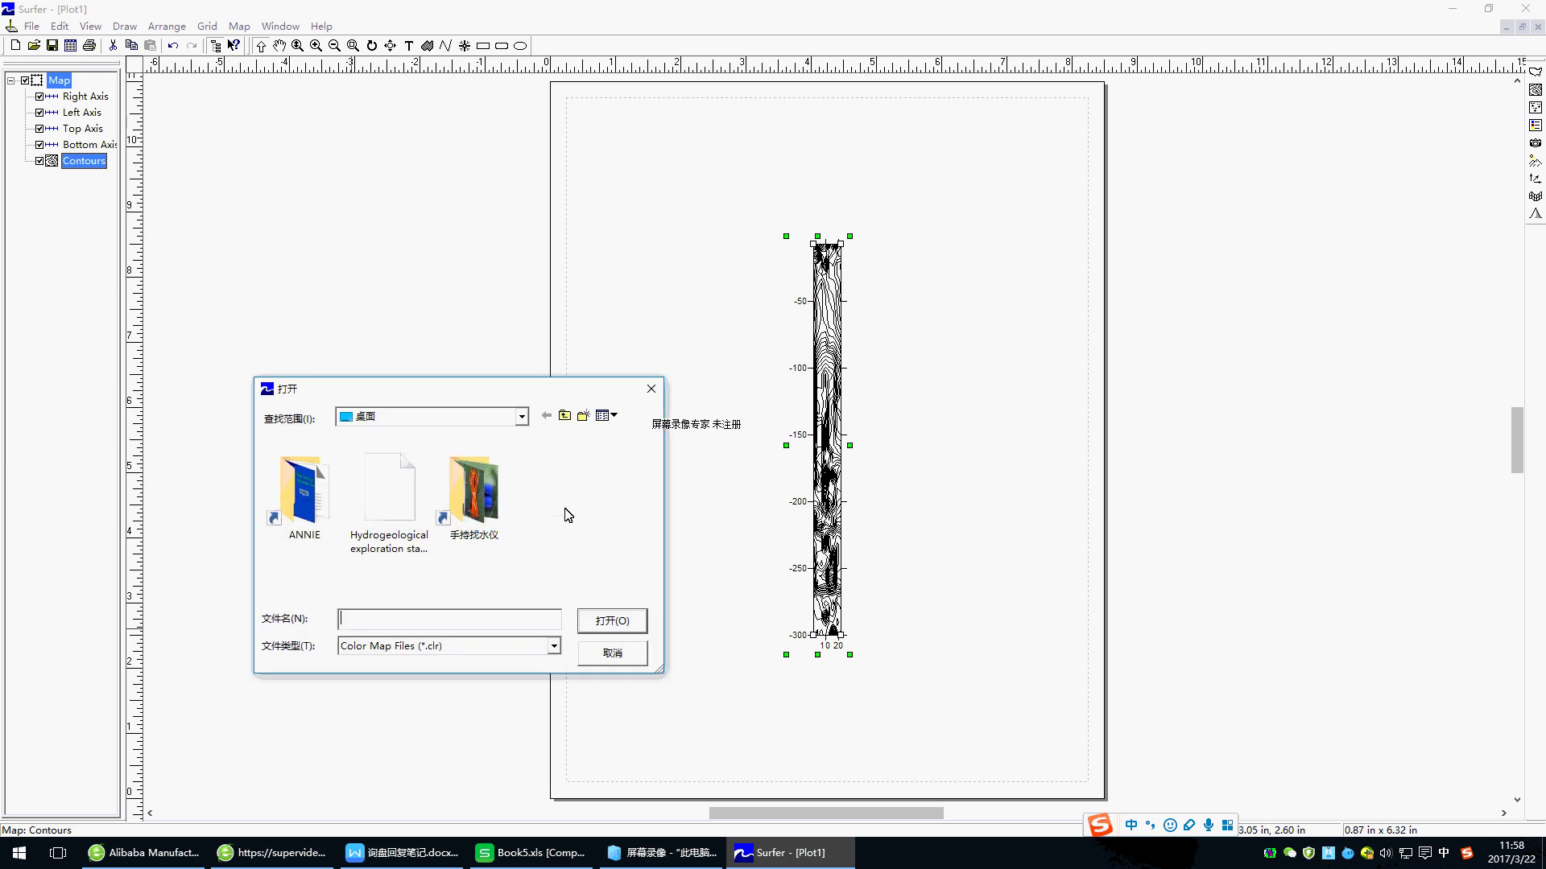
click(387, 499)
click(611, 621)
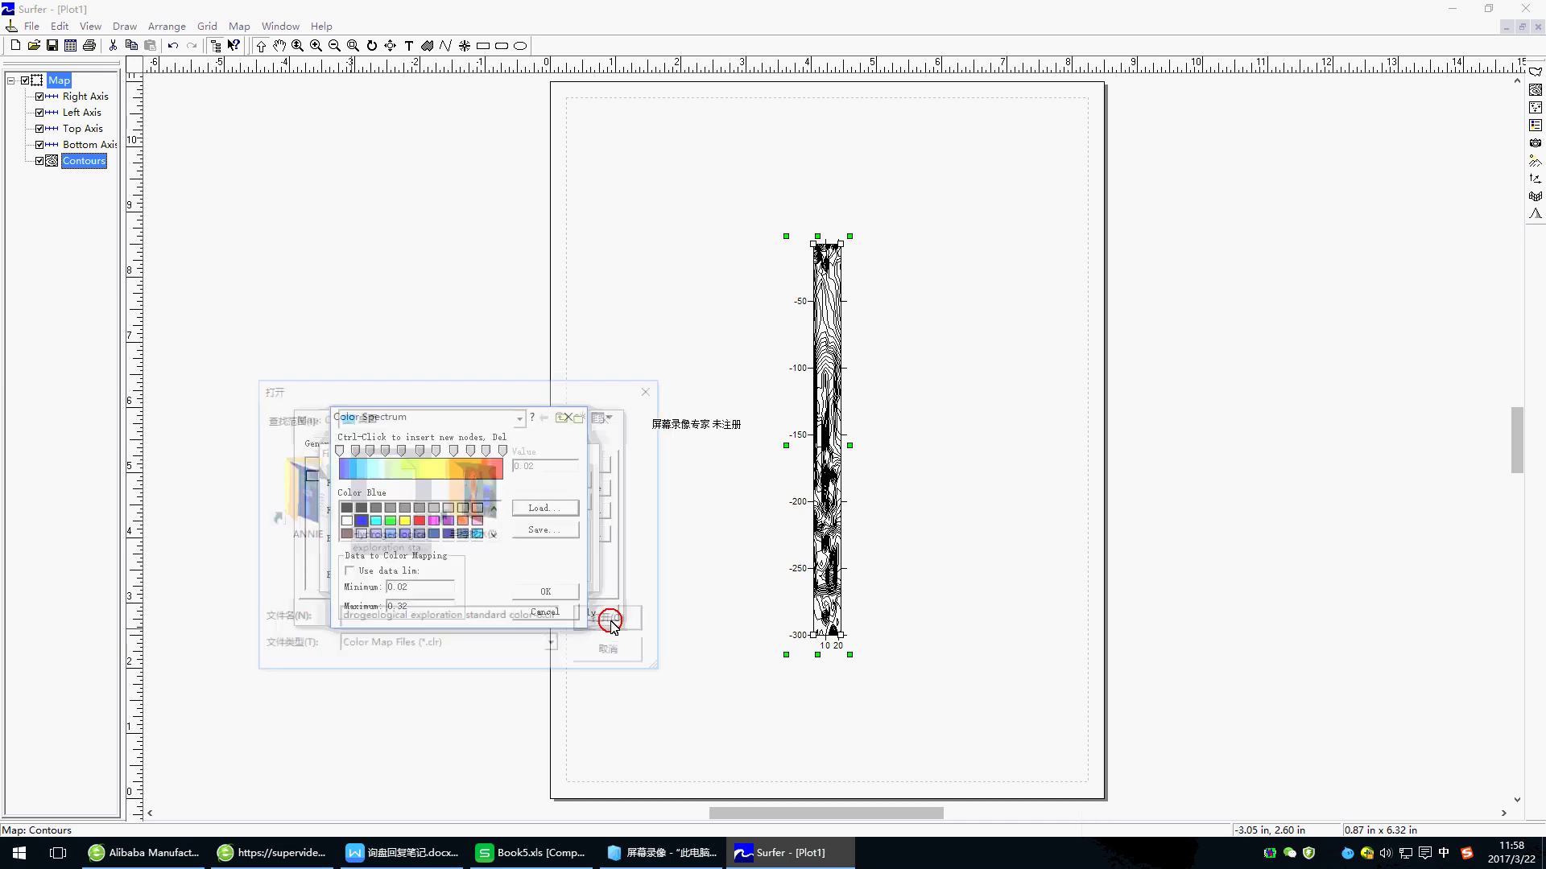
click(556, 592)
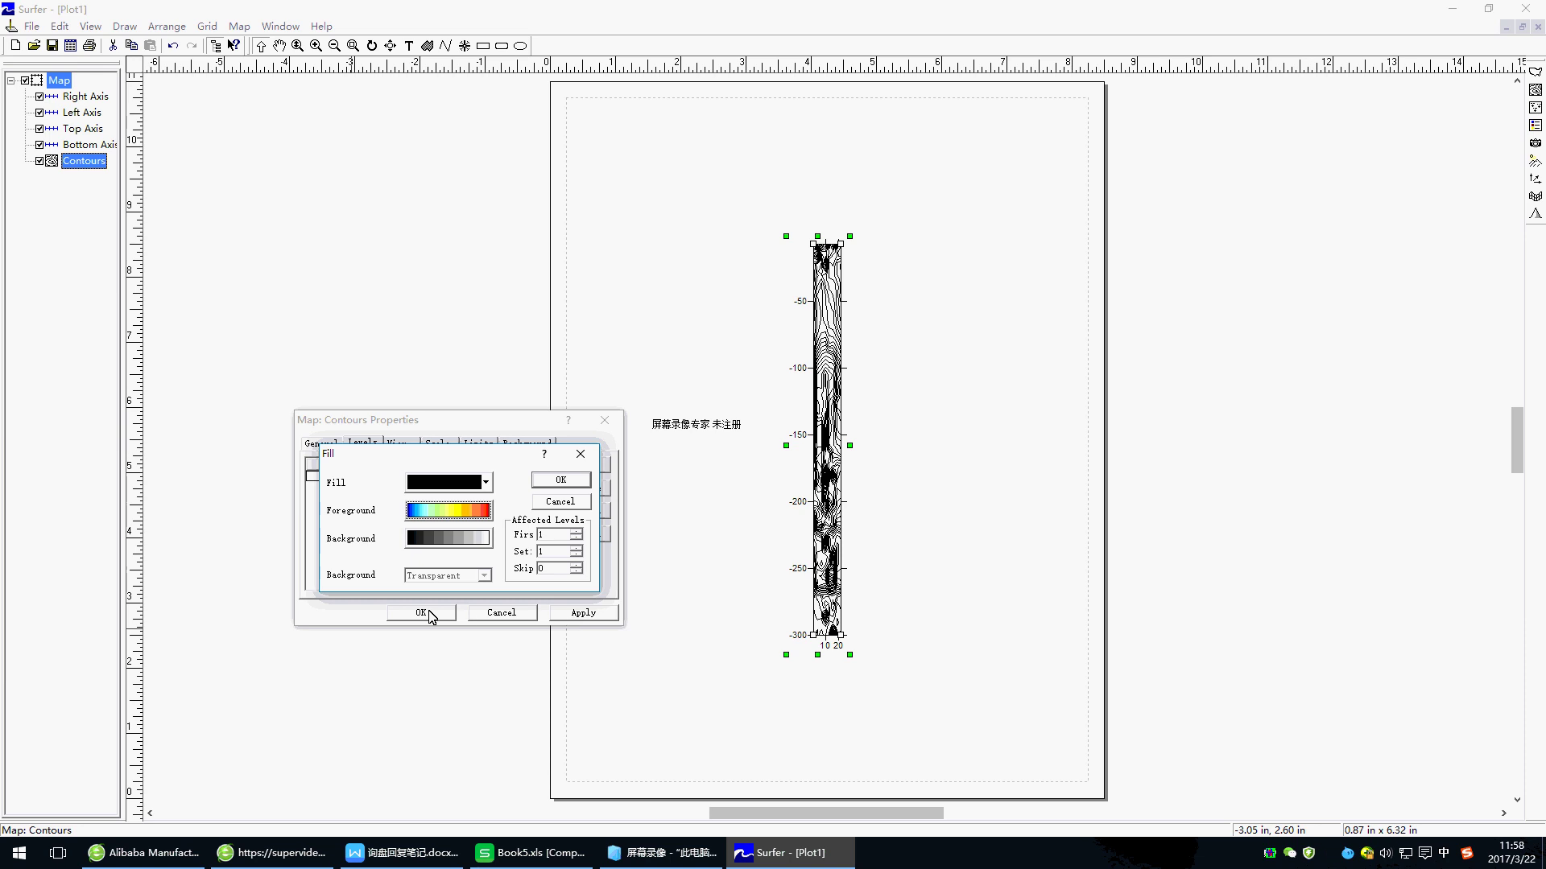
click(560, 480)
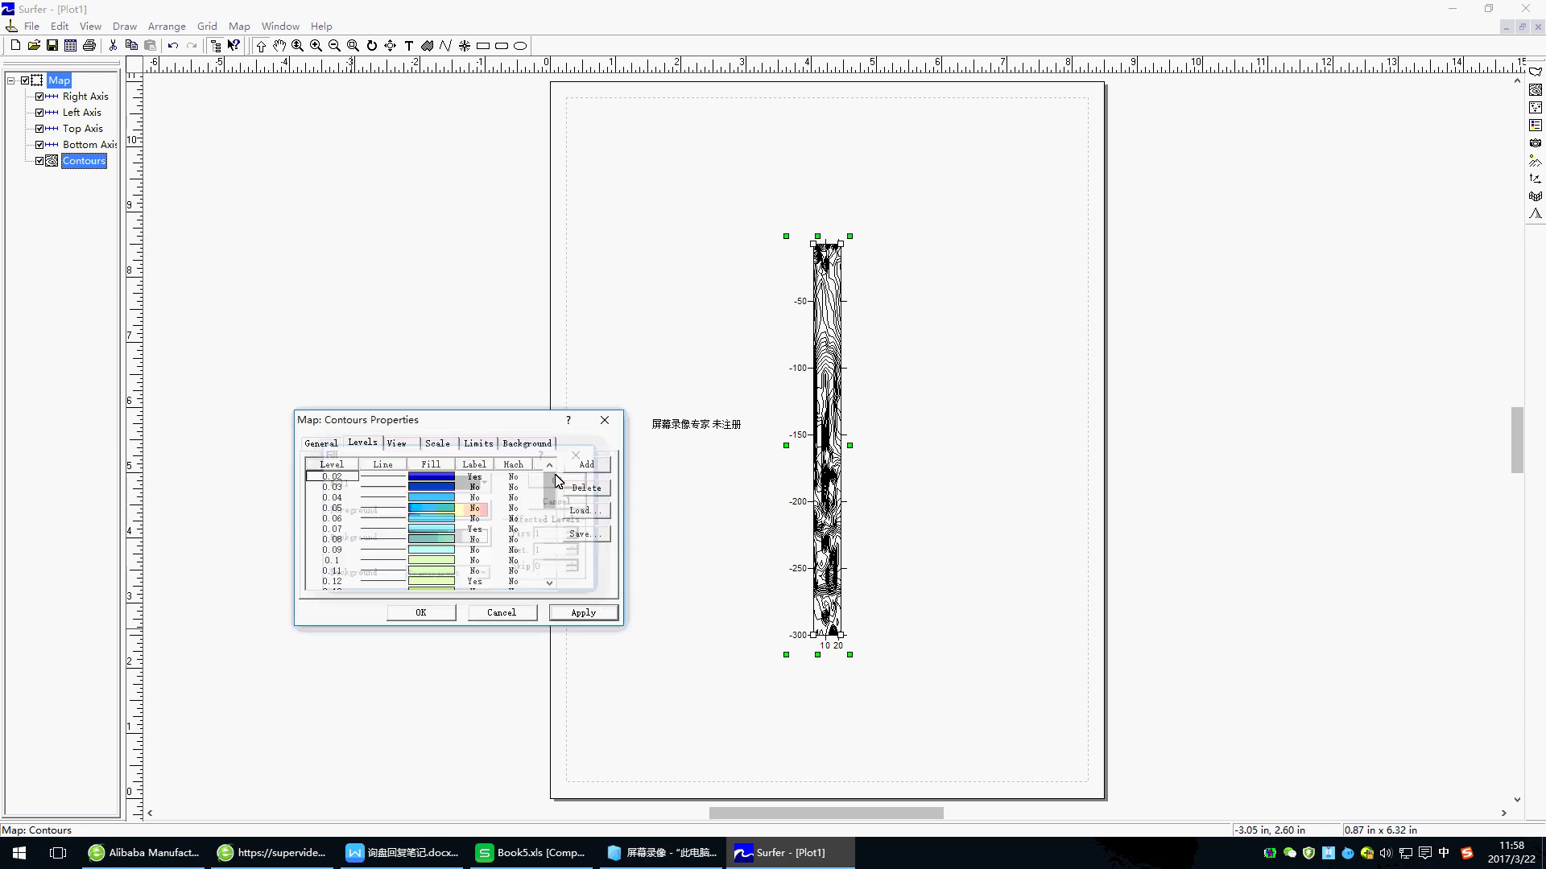
Turn off proportional XY scaling and set the map's X length to 6 in and Y length to 9 in
click(443, 446)
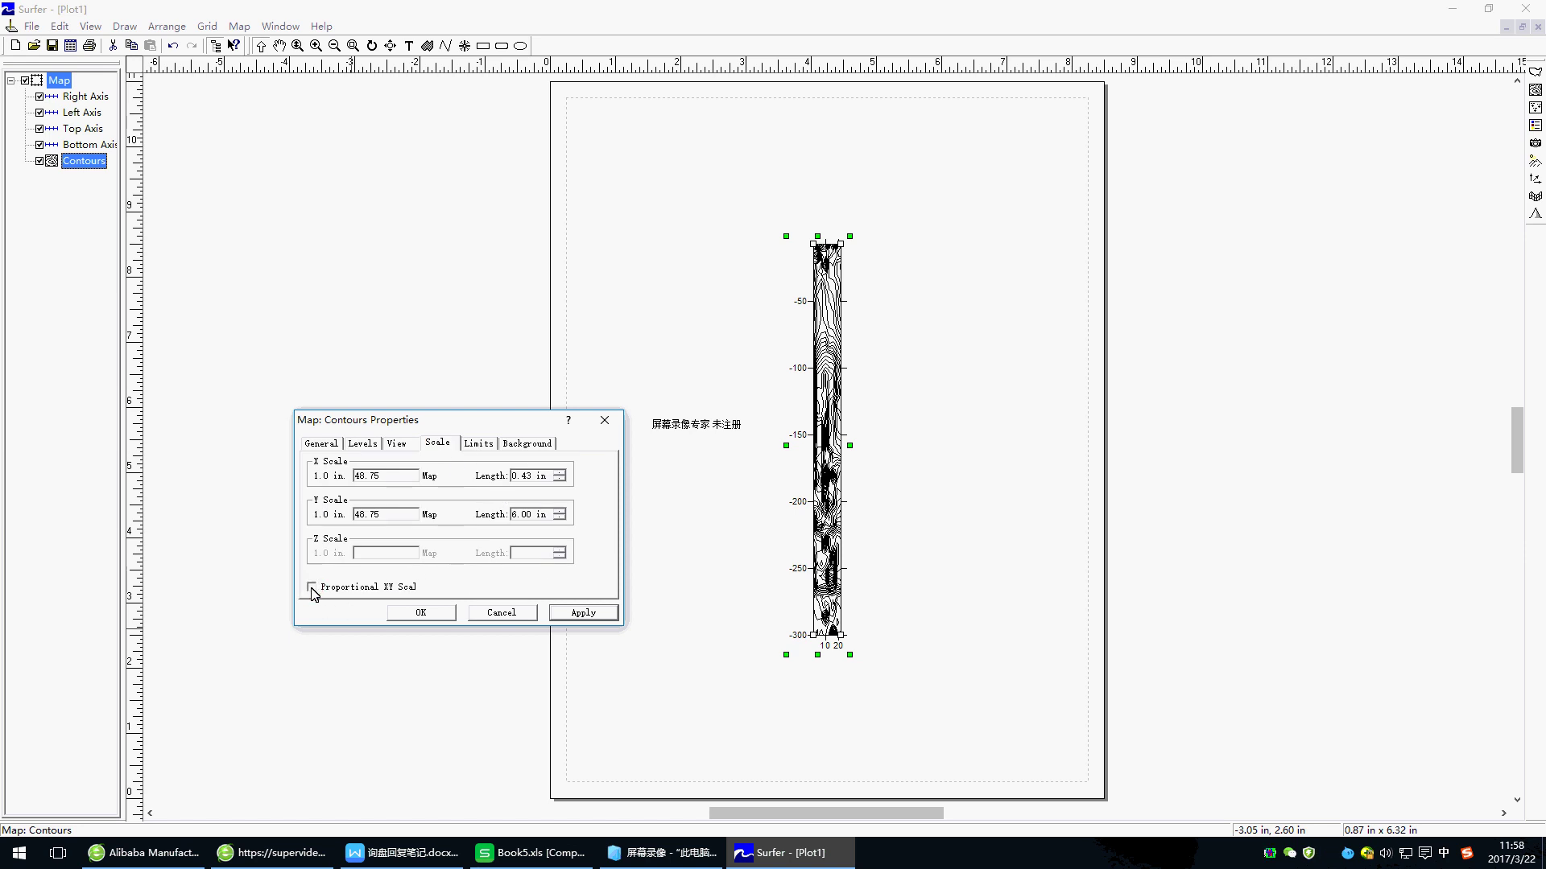
click(532, 476)
drag(516, 476, 511, 476)
text(6)
drag(533, 513, 501, 514)
text(9)
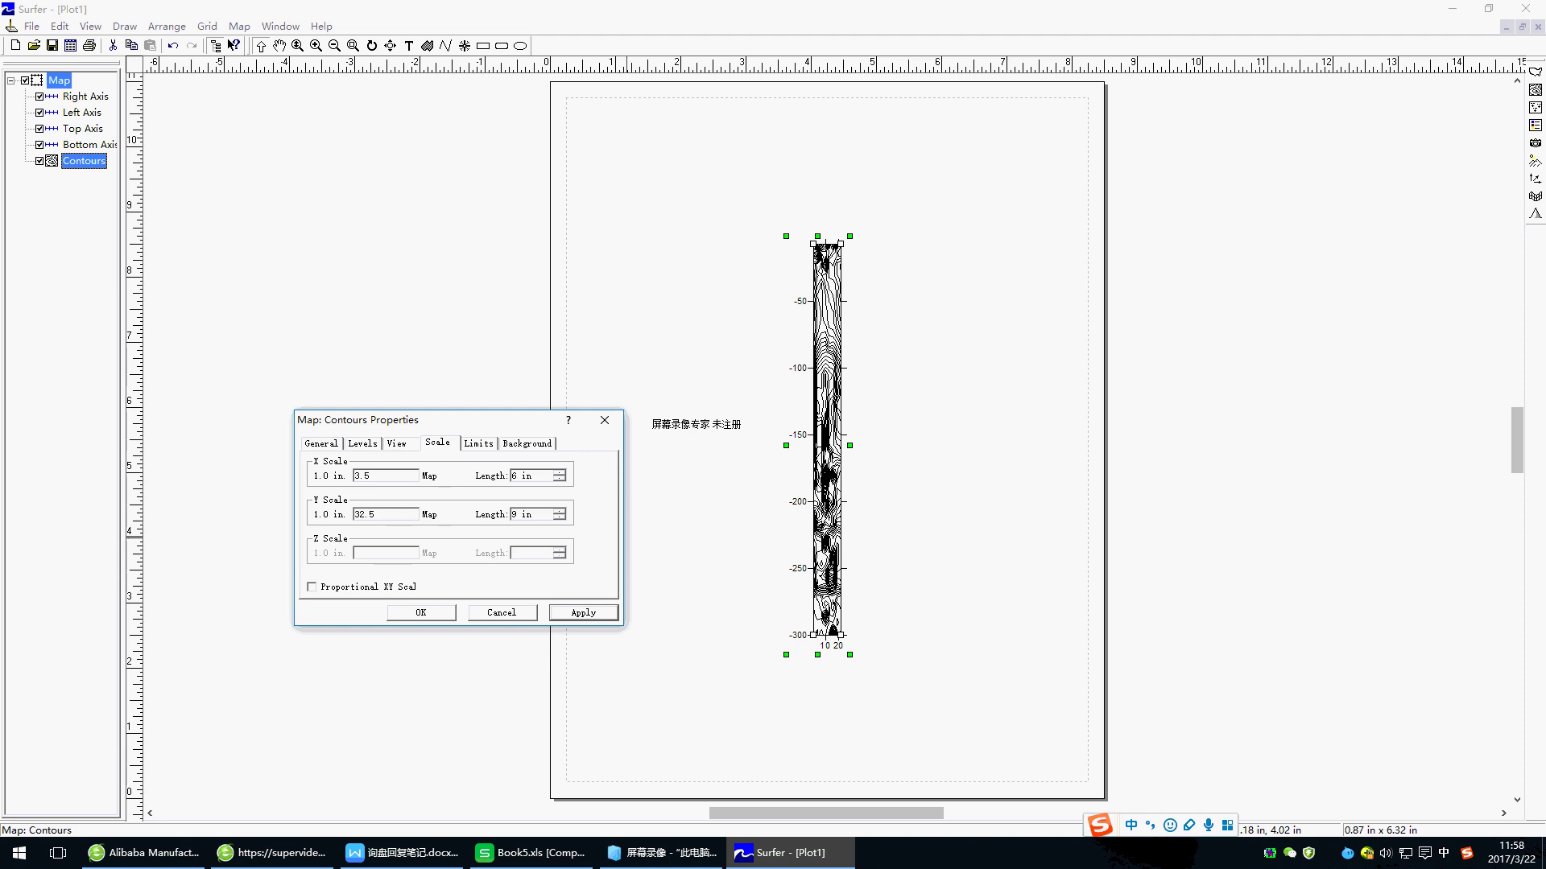
click(423, 614)
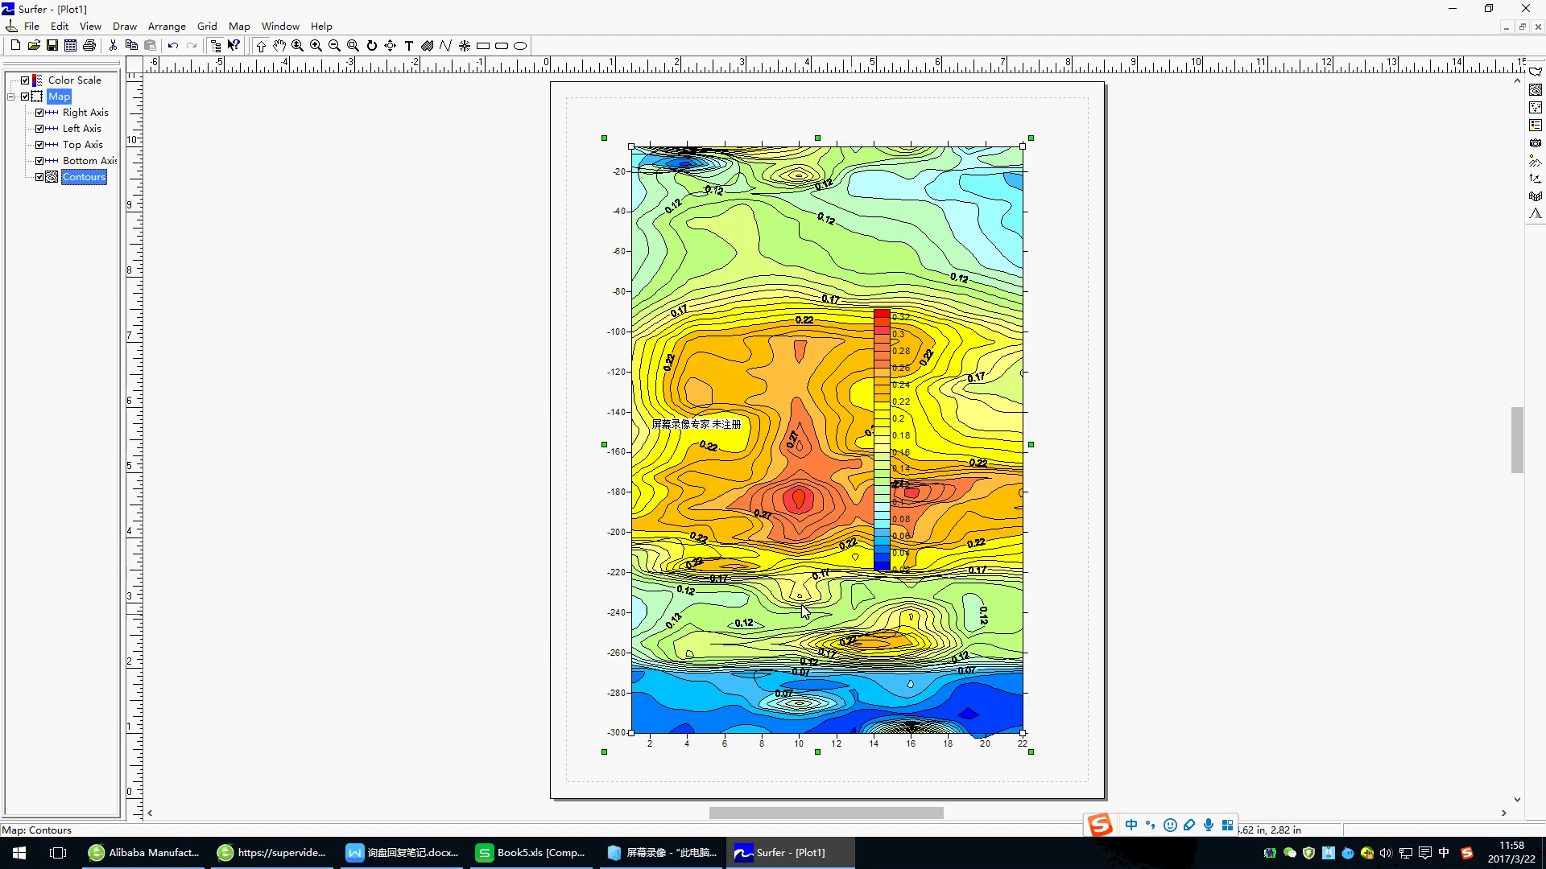
Shift the contour map slightly up and left on the page and place the color scale to its right
drag(783, 444, 710, 450)
drag(876, 448, 1069, 541)
drag(841, 505, 957, 480)
click(813, 760)
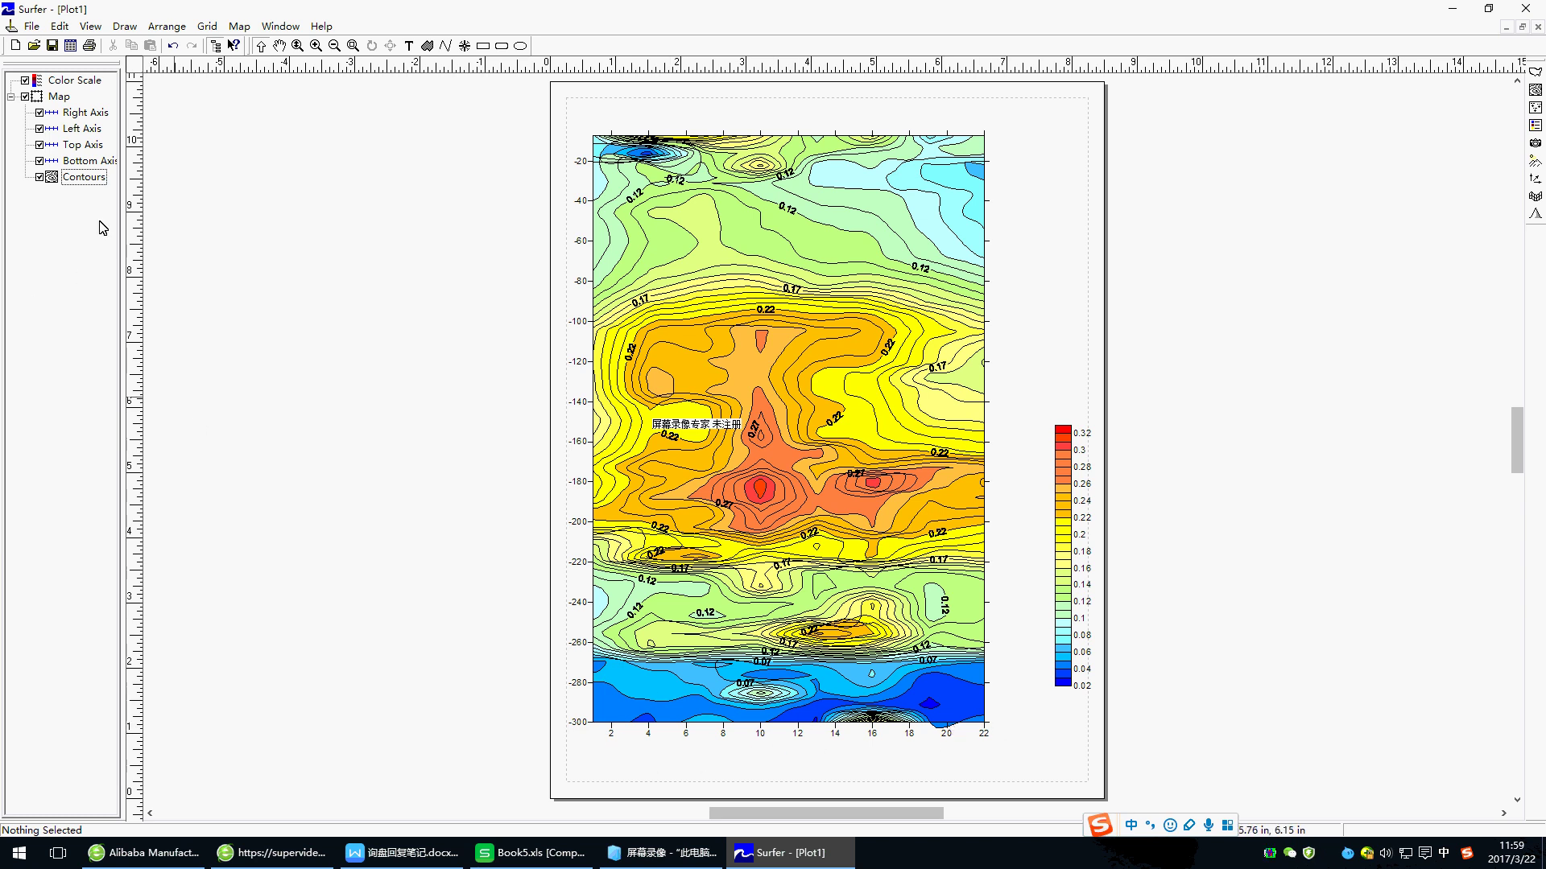
Set the bottom axis scaling to a major interval of 1 with the first major tick at 1
double_click(89, 161)
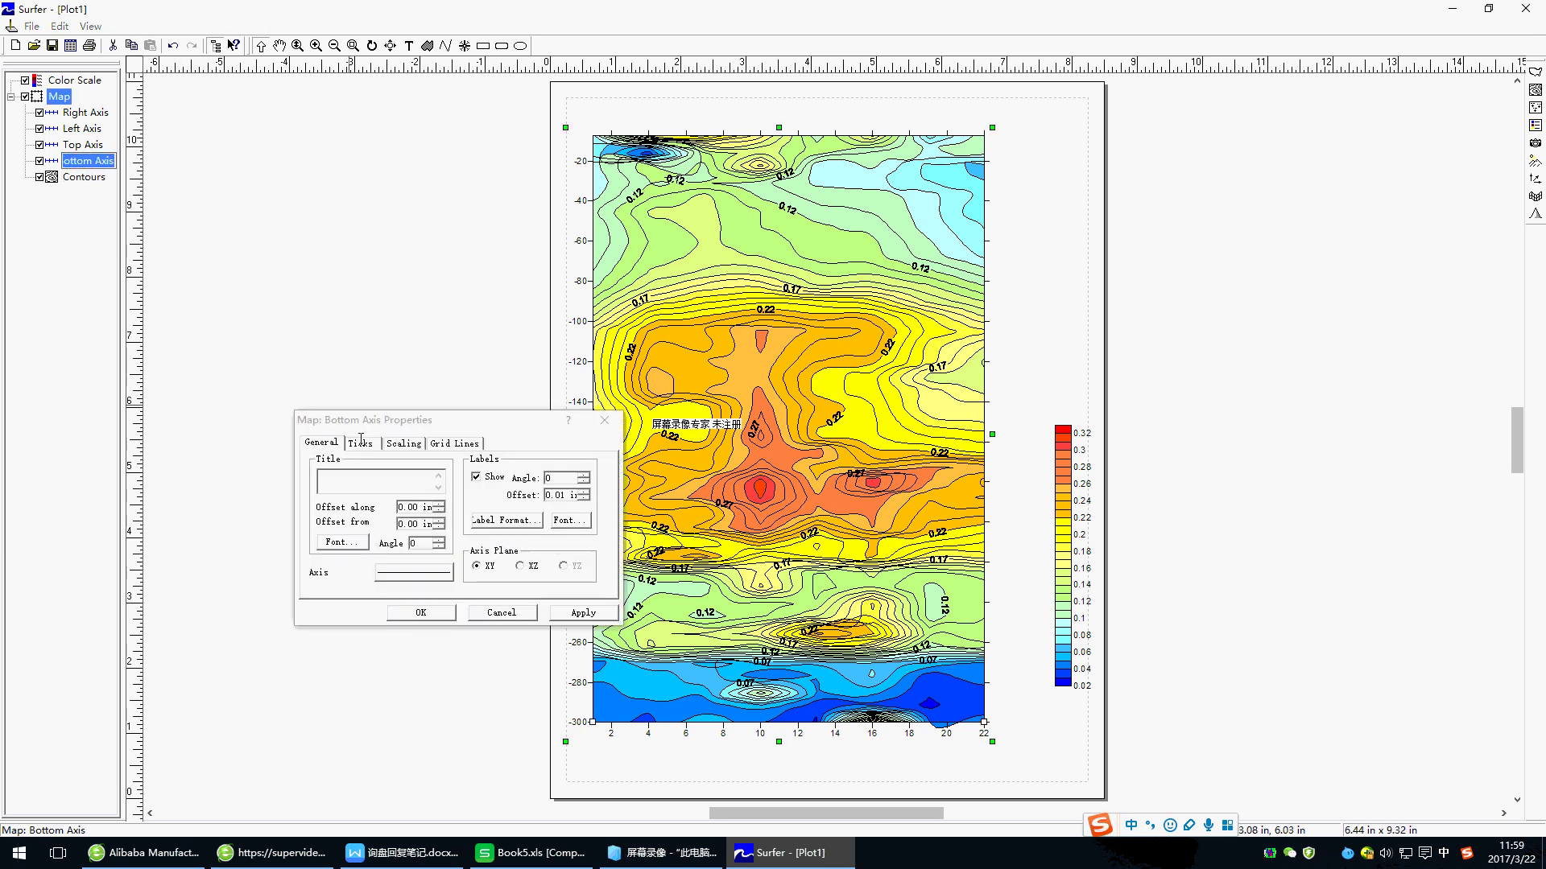
click(374, 446)
click(399, 444)
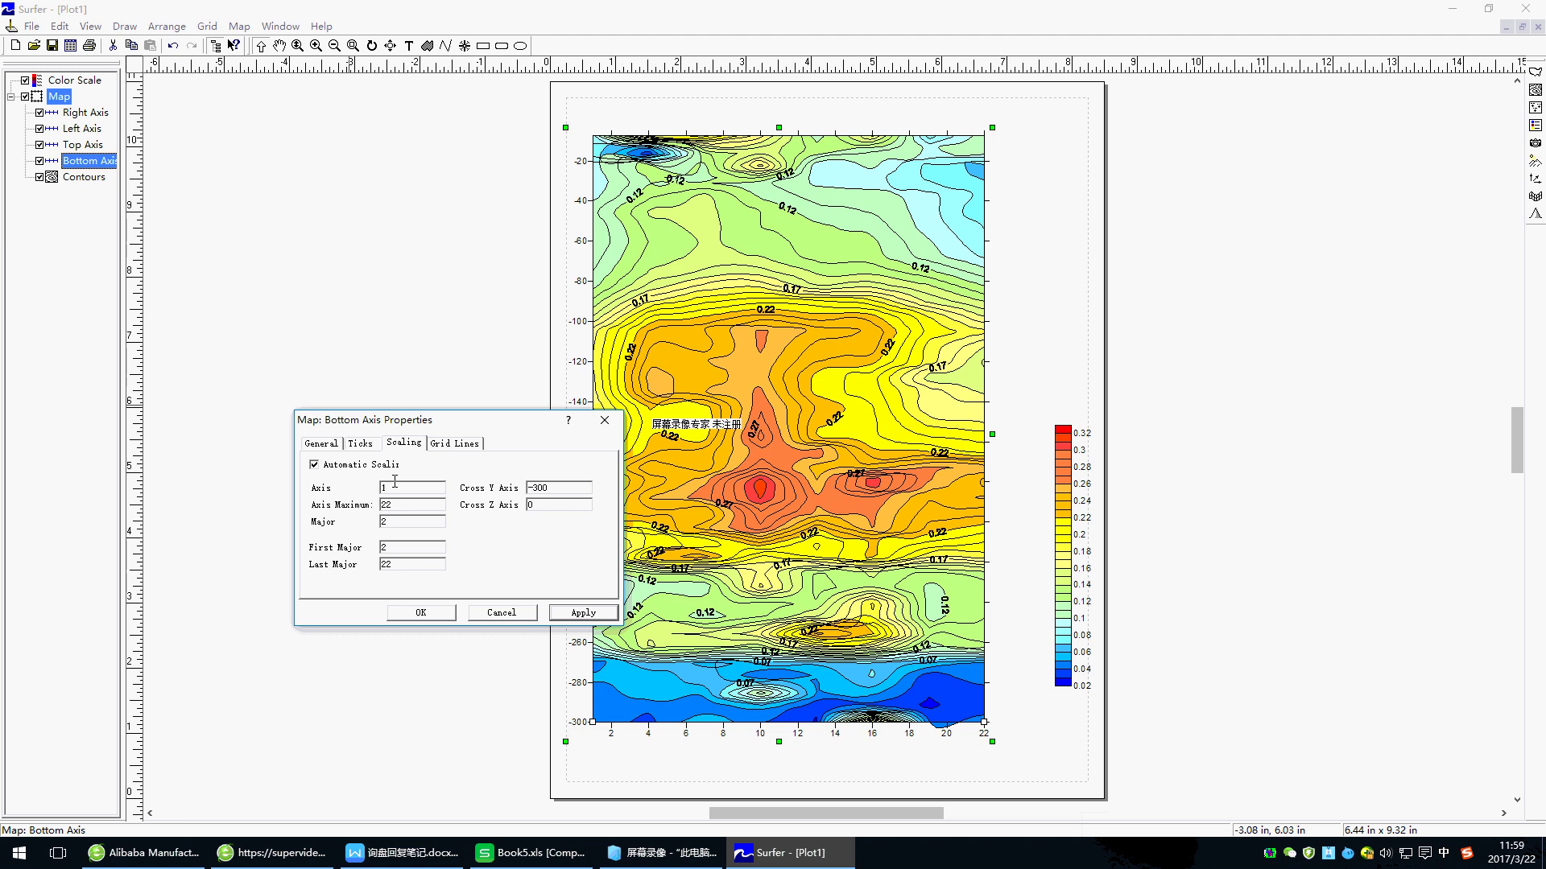
double_click(384, 524)
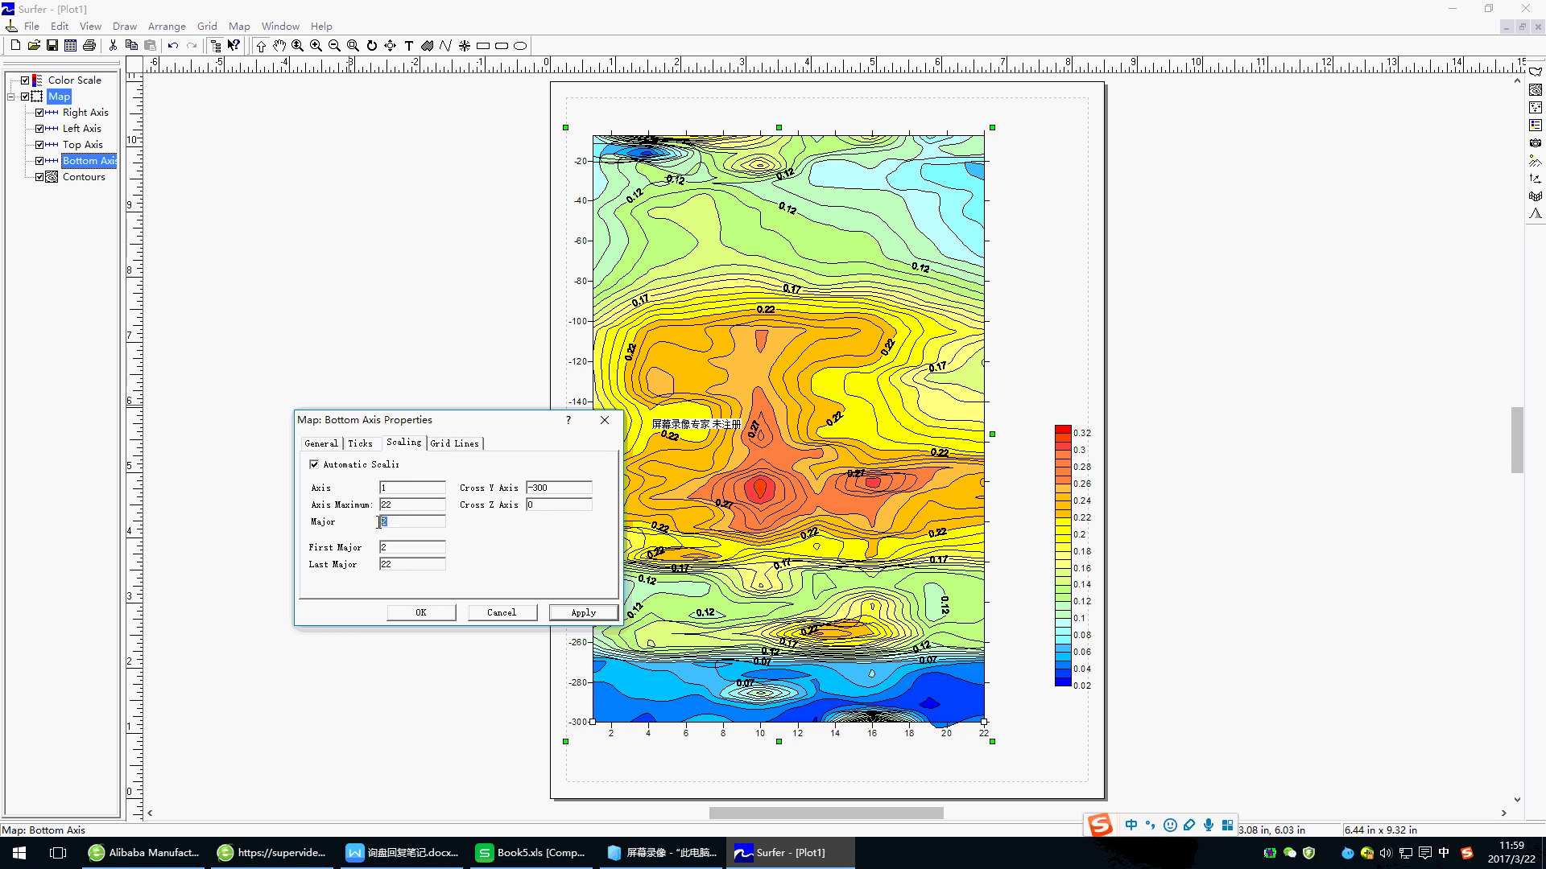
text(1)
key(Tab)
text(1)
click(429, 616)
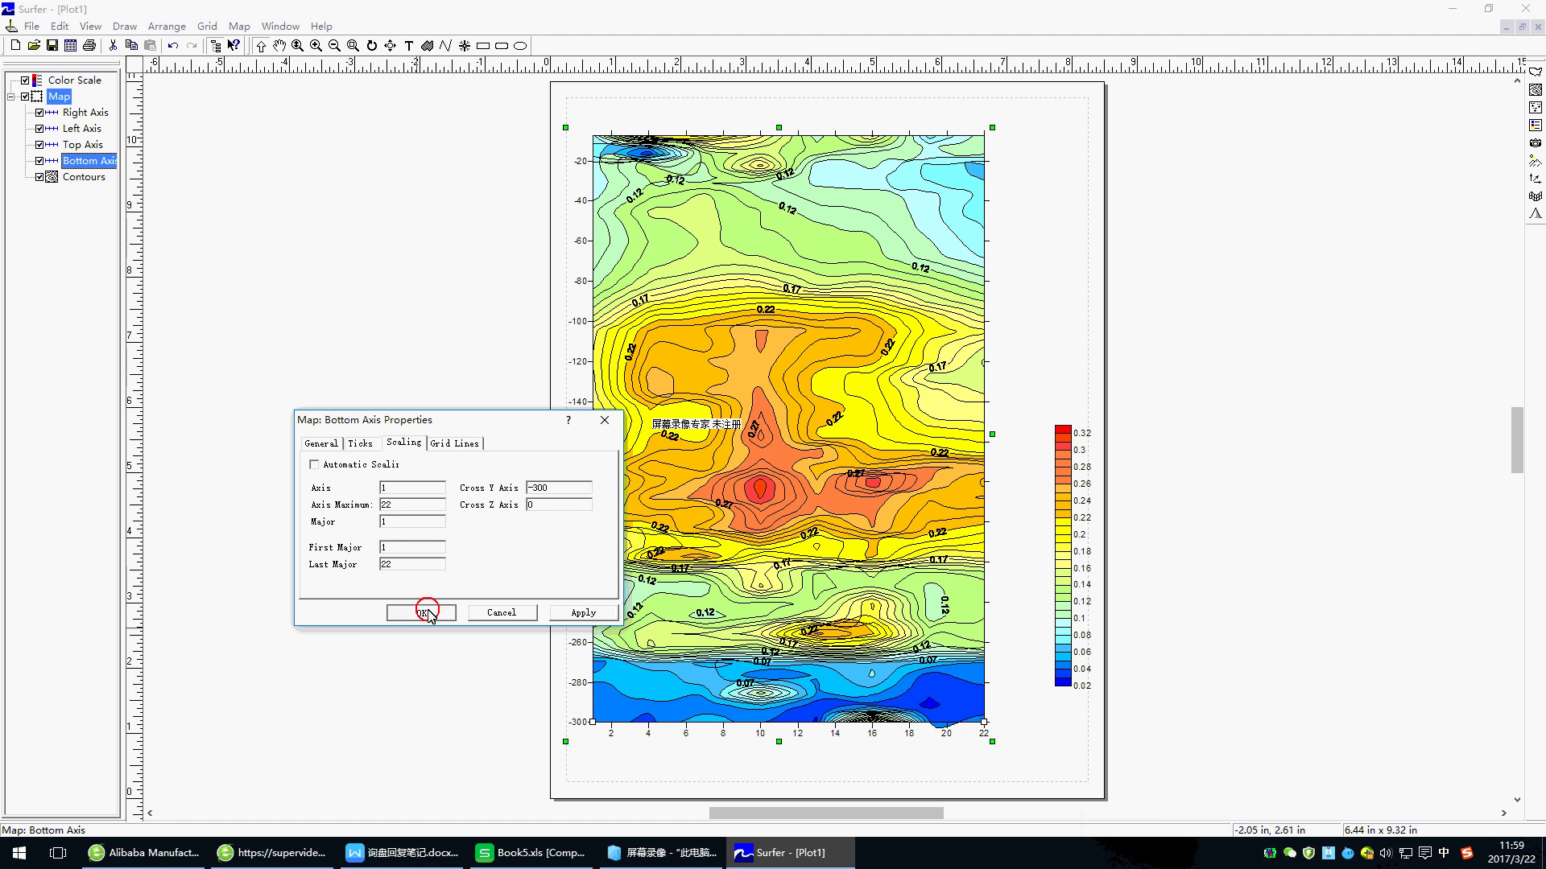
Set the top axis scaling to a major interval of 1 with the first major tick at 1
click(648, 134)
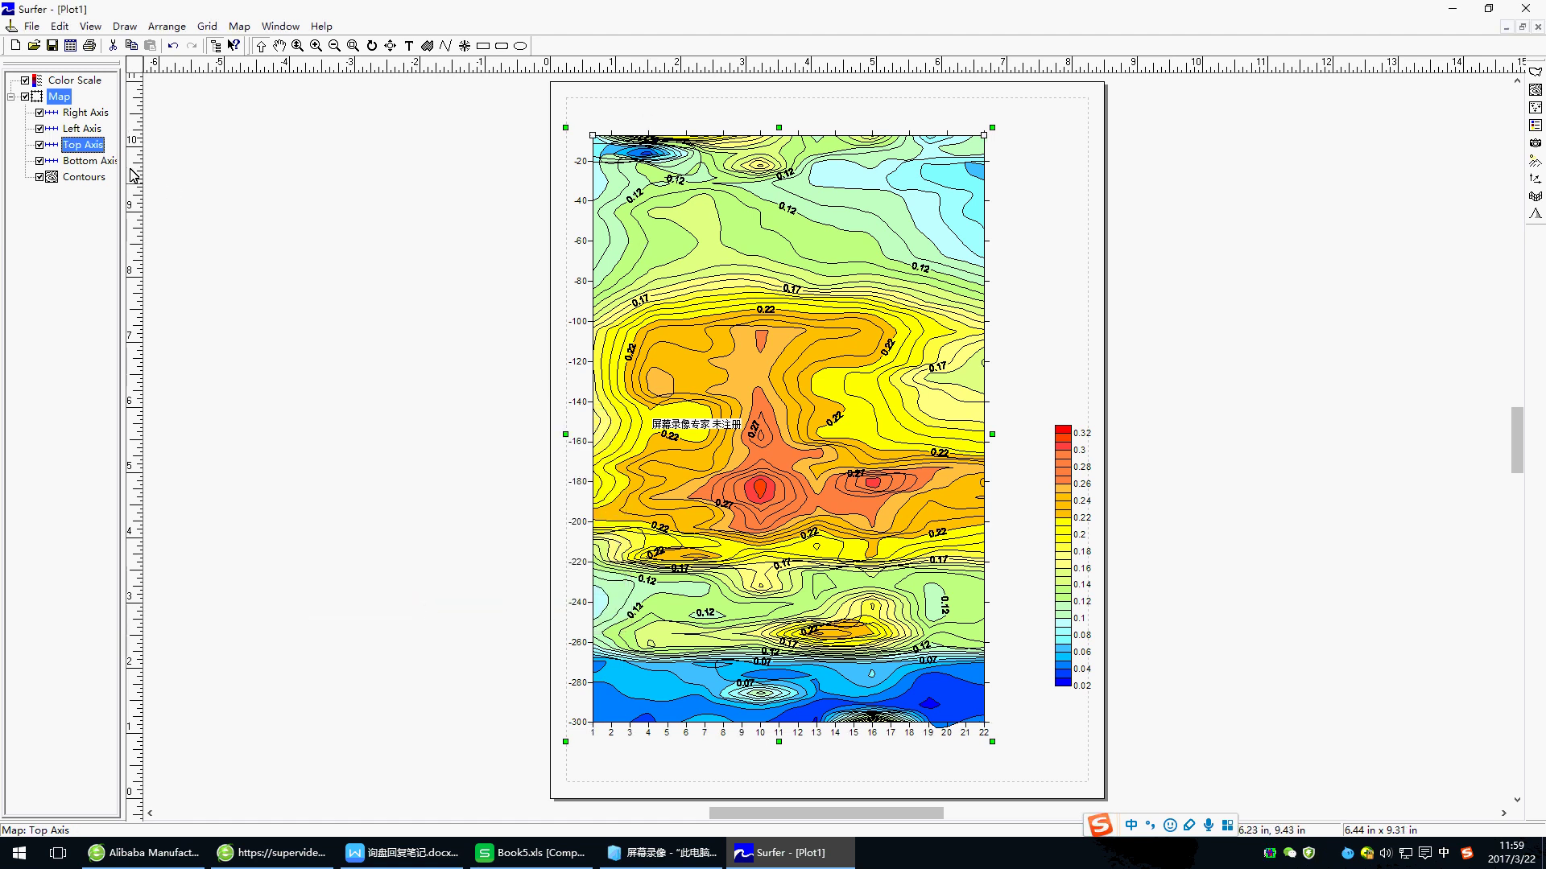
double_click(648, 135)
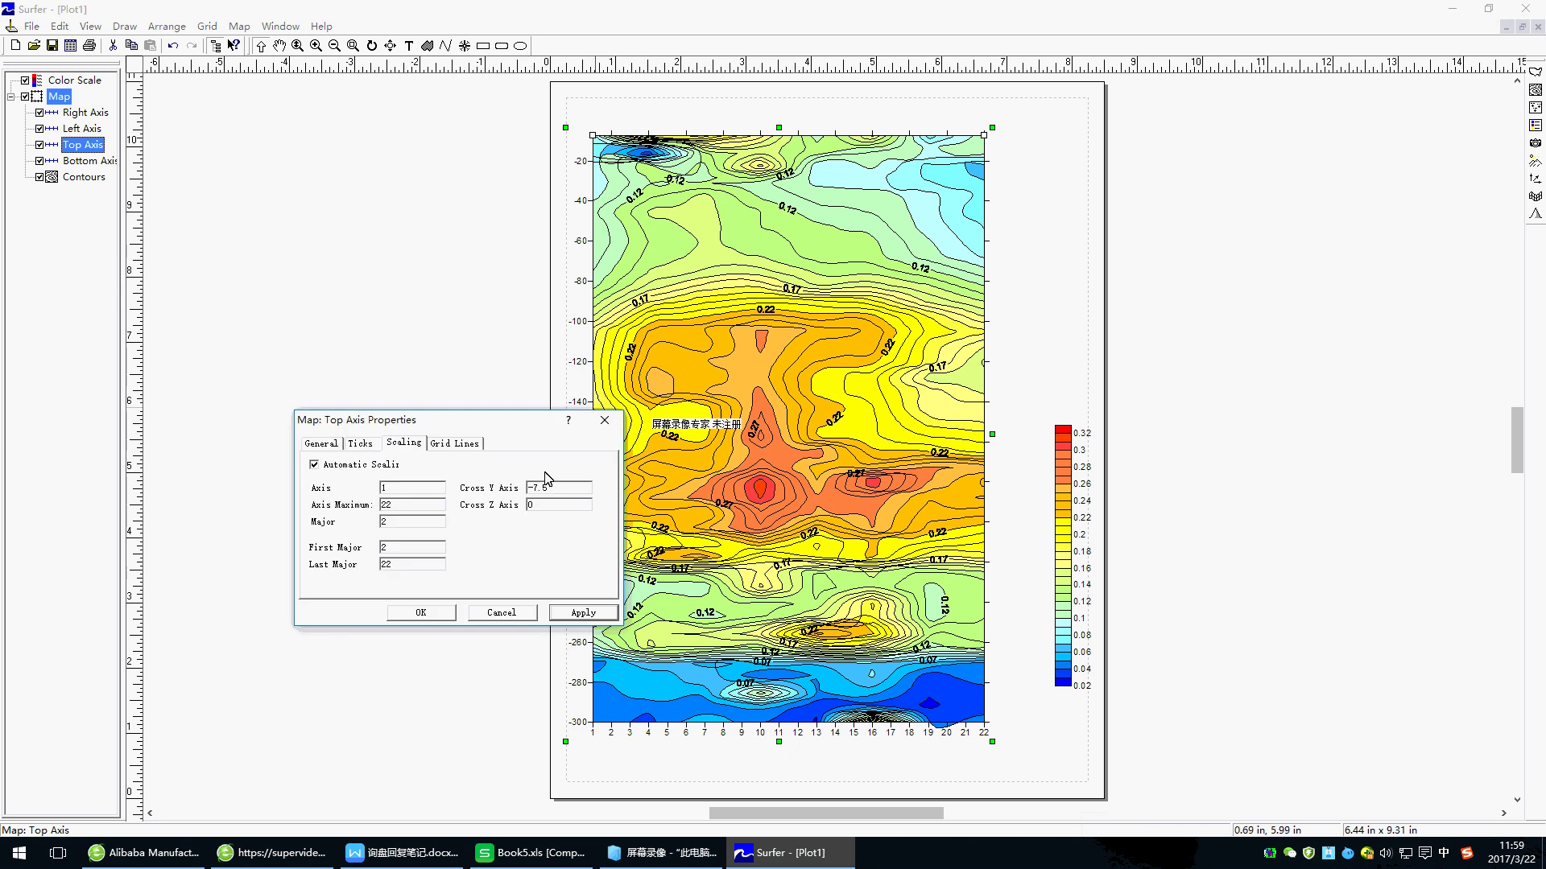
double_click(403, 522)
text(1)
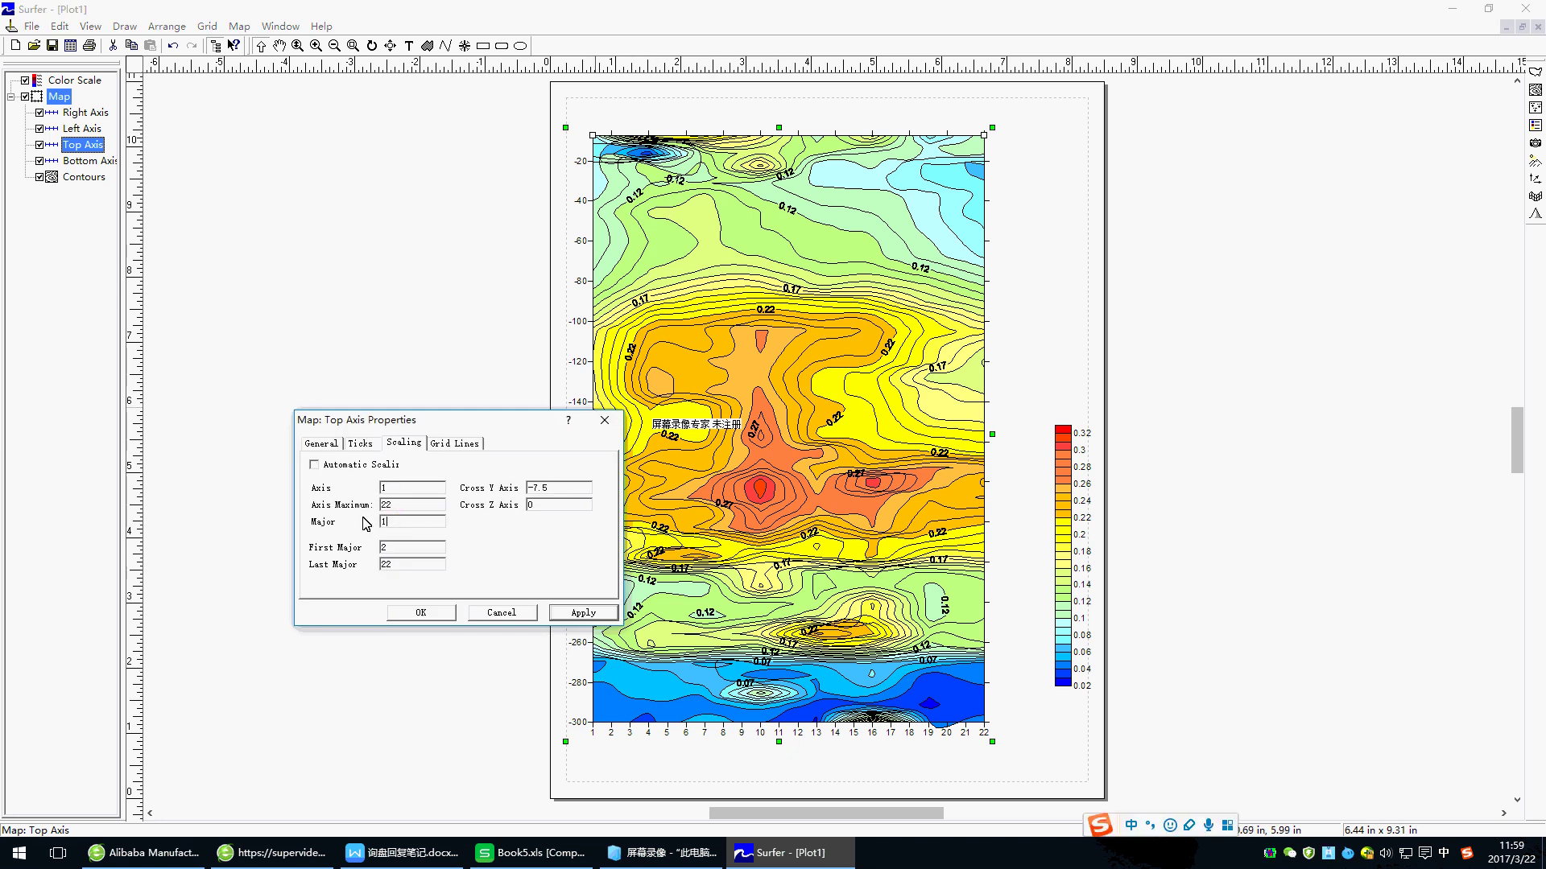
double_click(384, 547)
text(1)
click(421, 614)
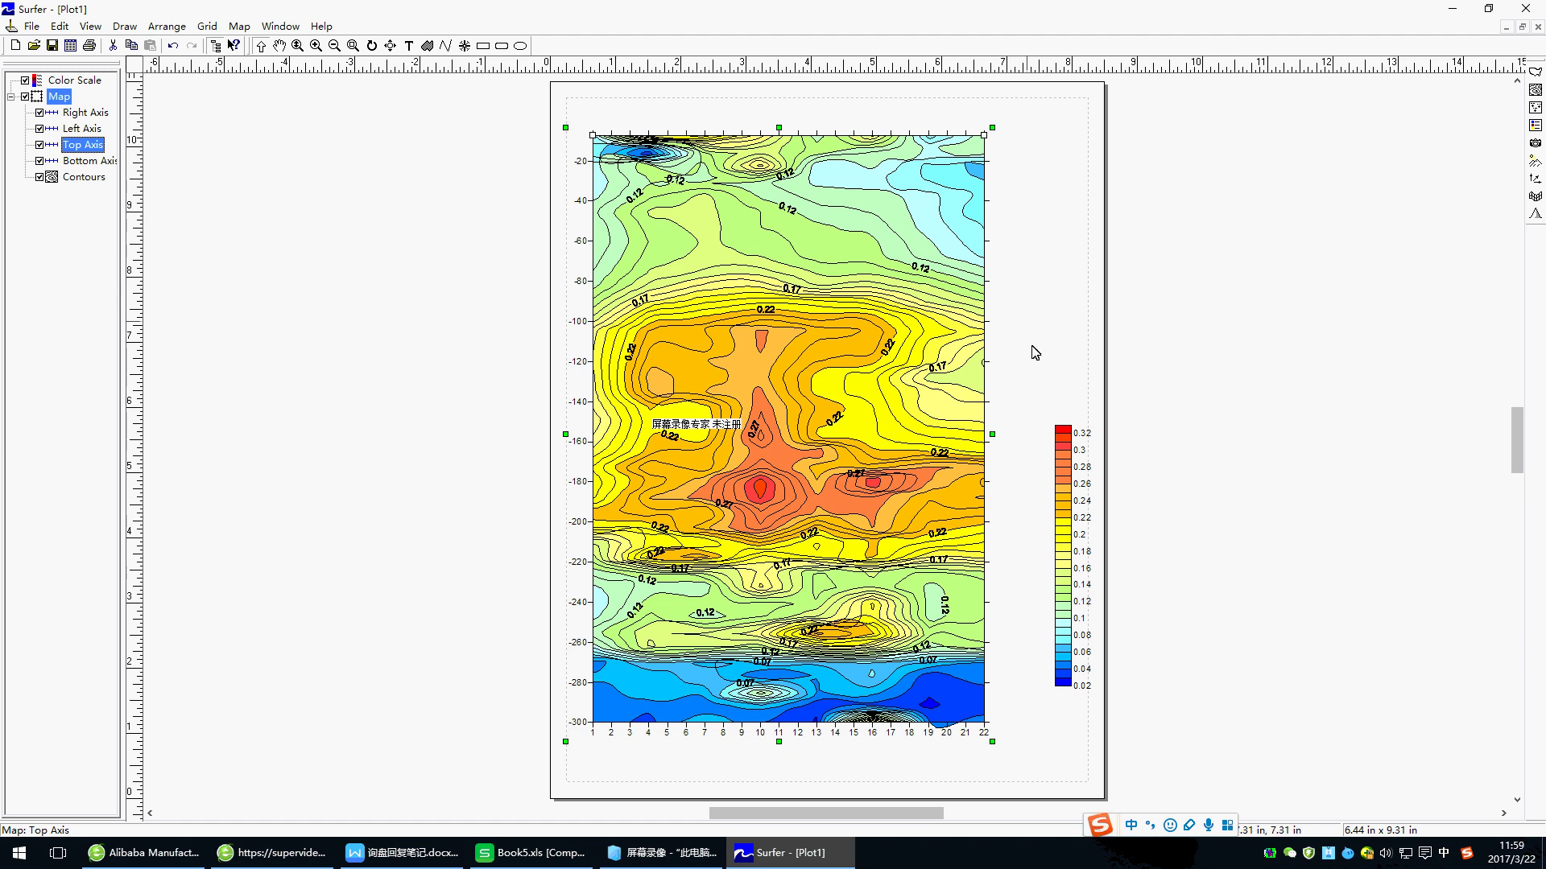
Move the color scale closer to the contour map's right edge and slightly down
click(1037, 378)
drag(1073, 494, 1027, 505)
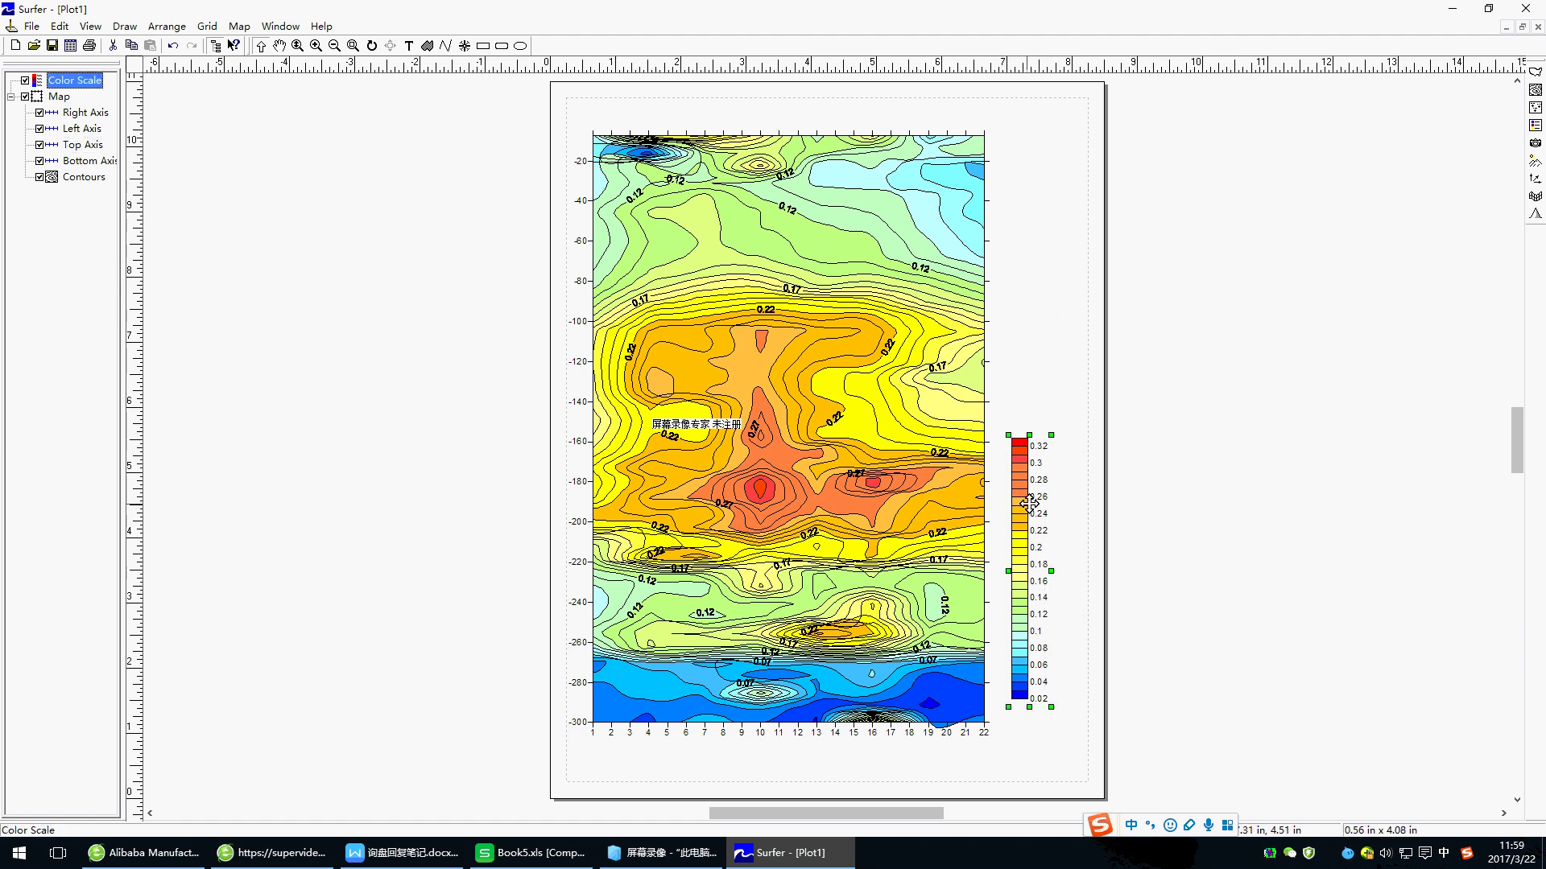
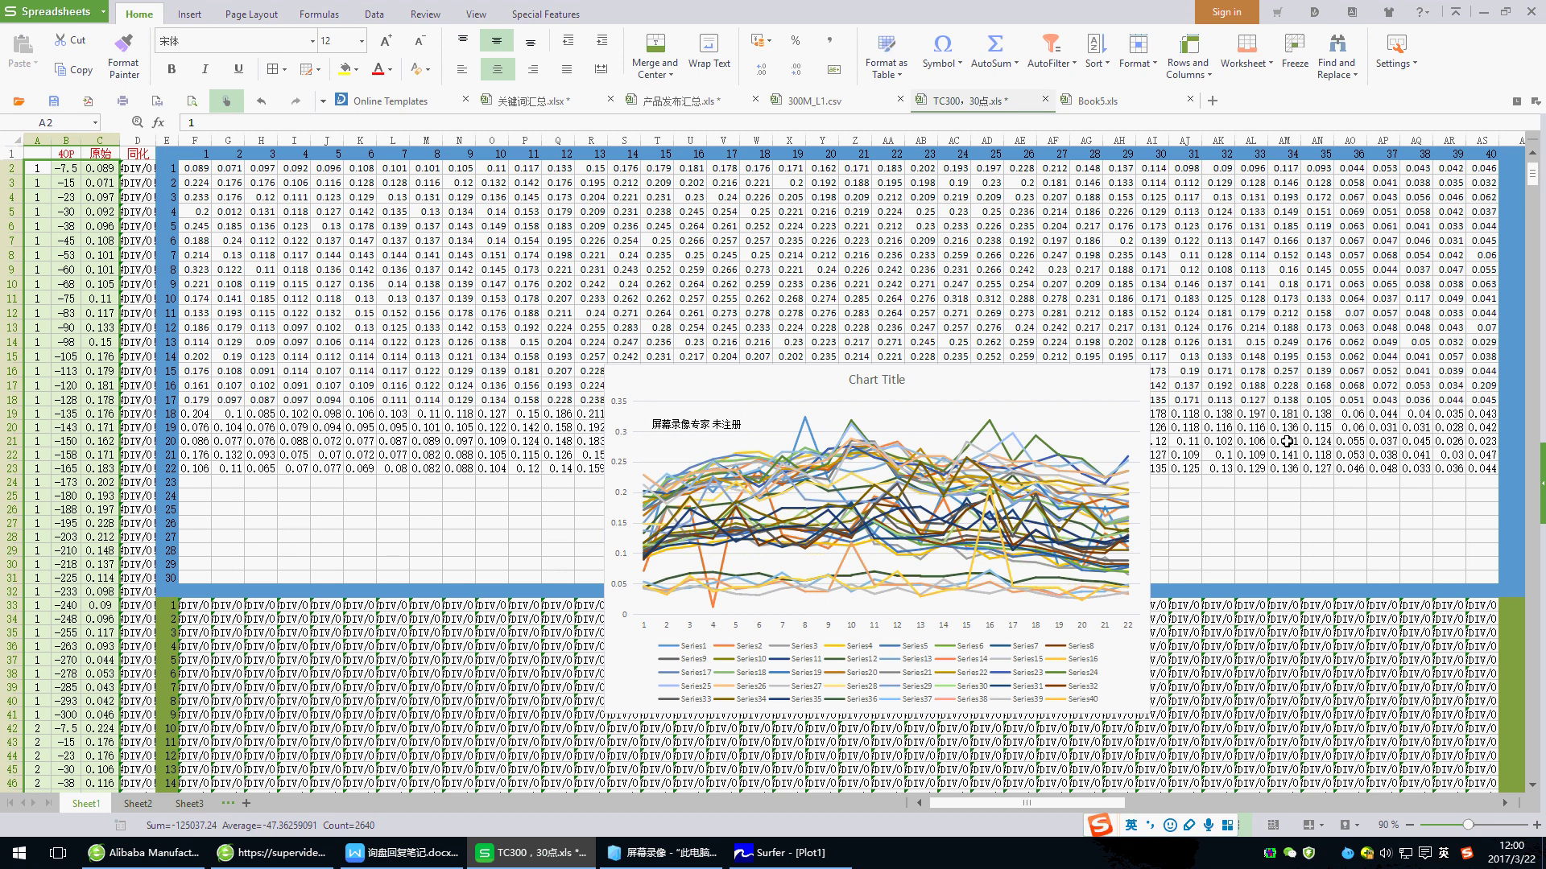
In the TC300 workbook in WPS Spreadsheets, deselect the data and capture a screenshot of the whole line chart to the clipboard
drag(1266, 442, 681, 334)
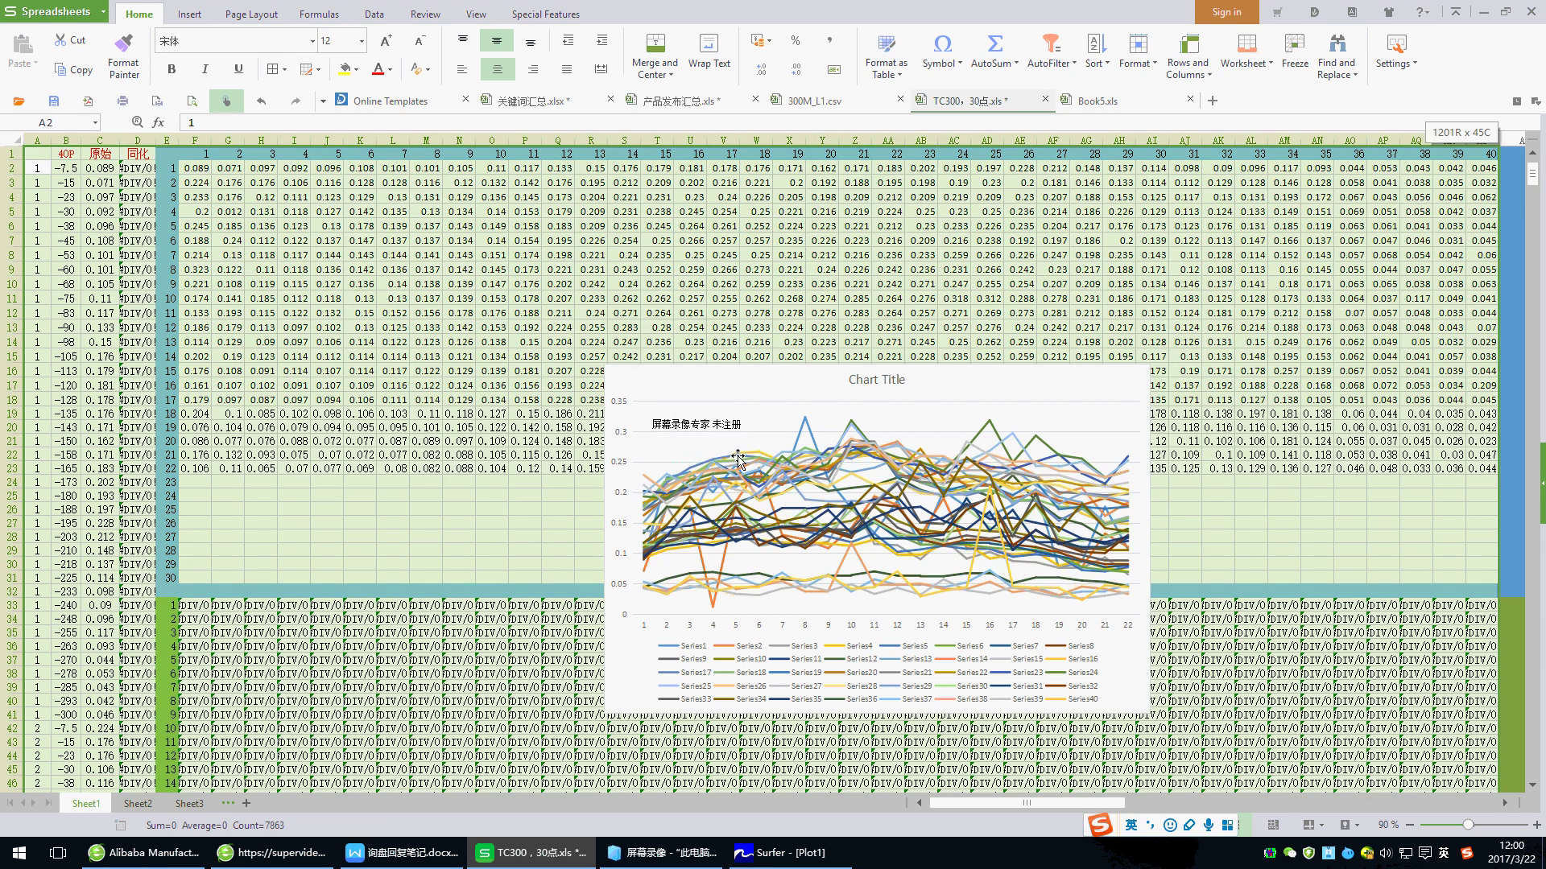
click(1193, 521)
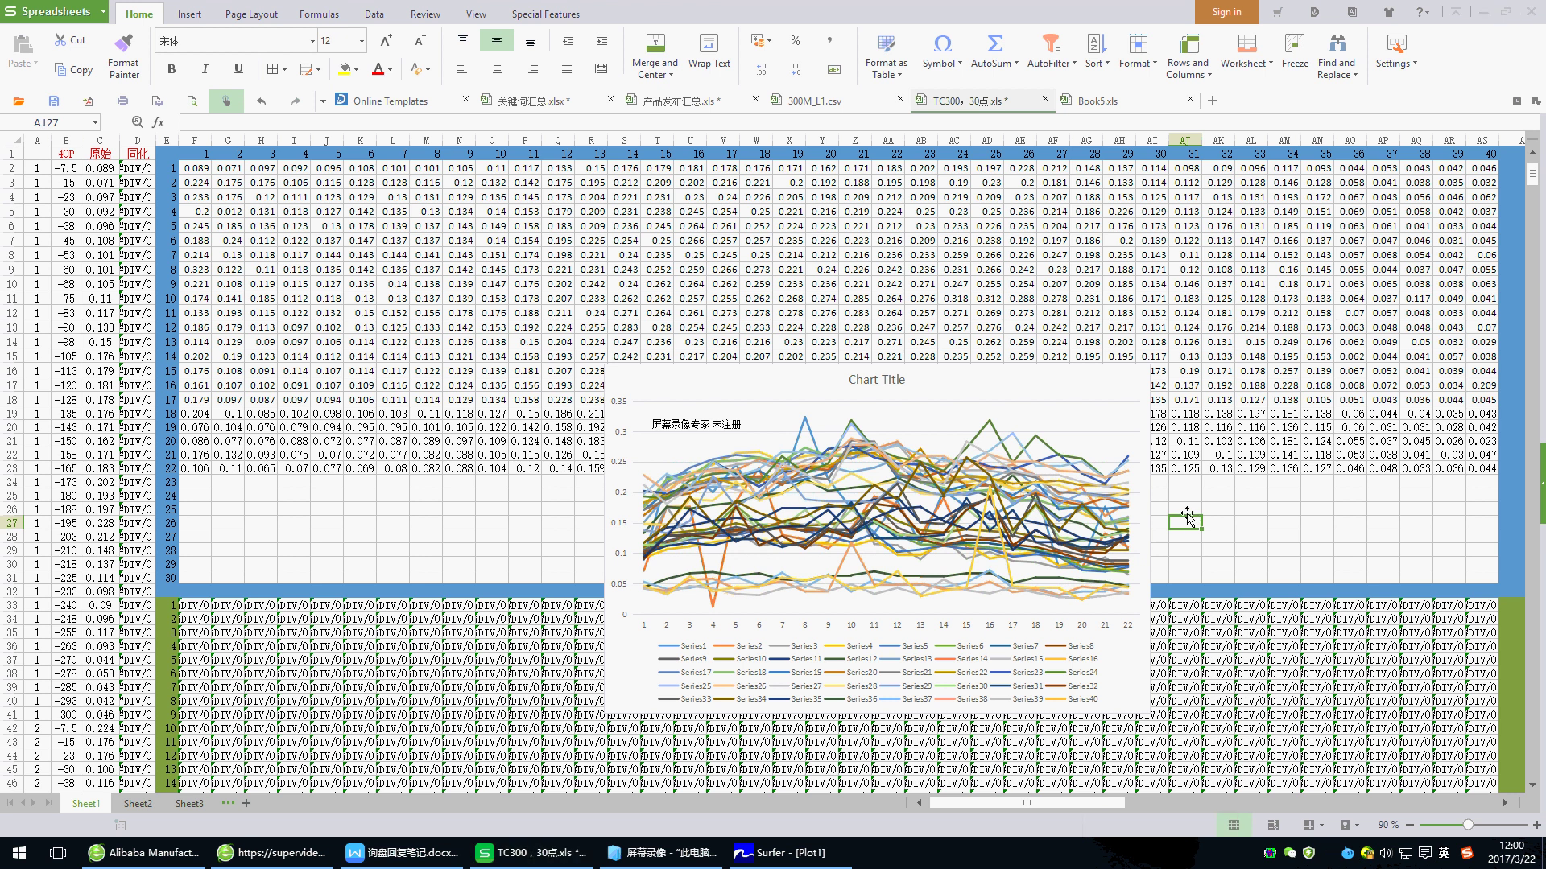
key(super)
click(1184, 508)
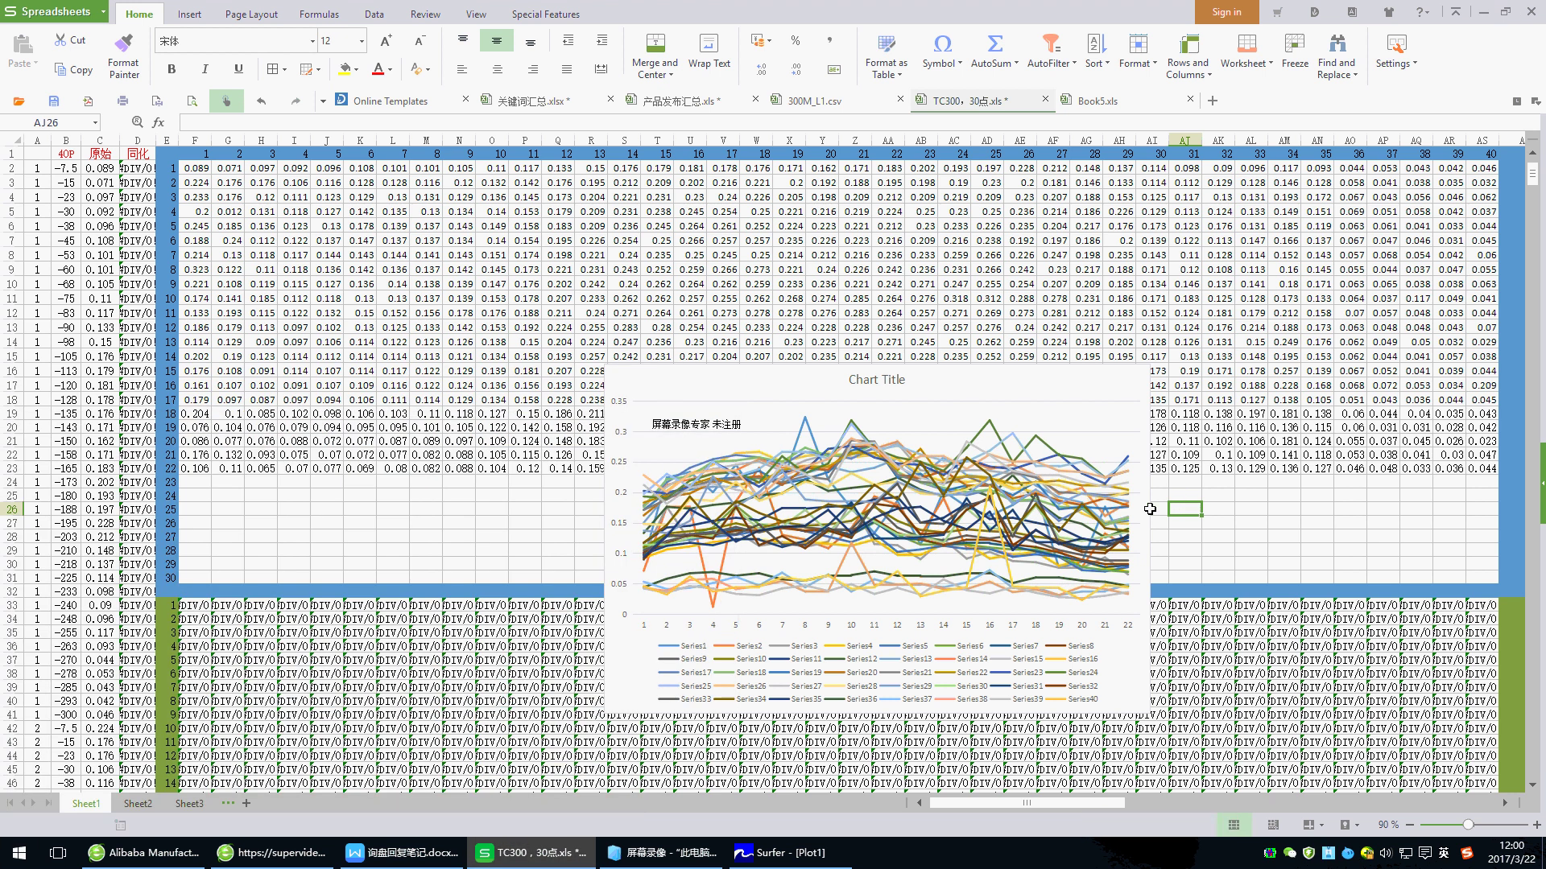
key(ctrl+alt+a)
drag(610, 374, 1148, 710)
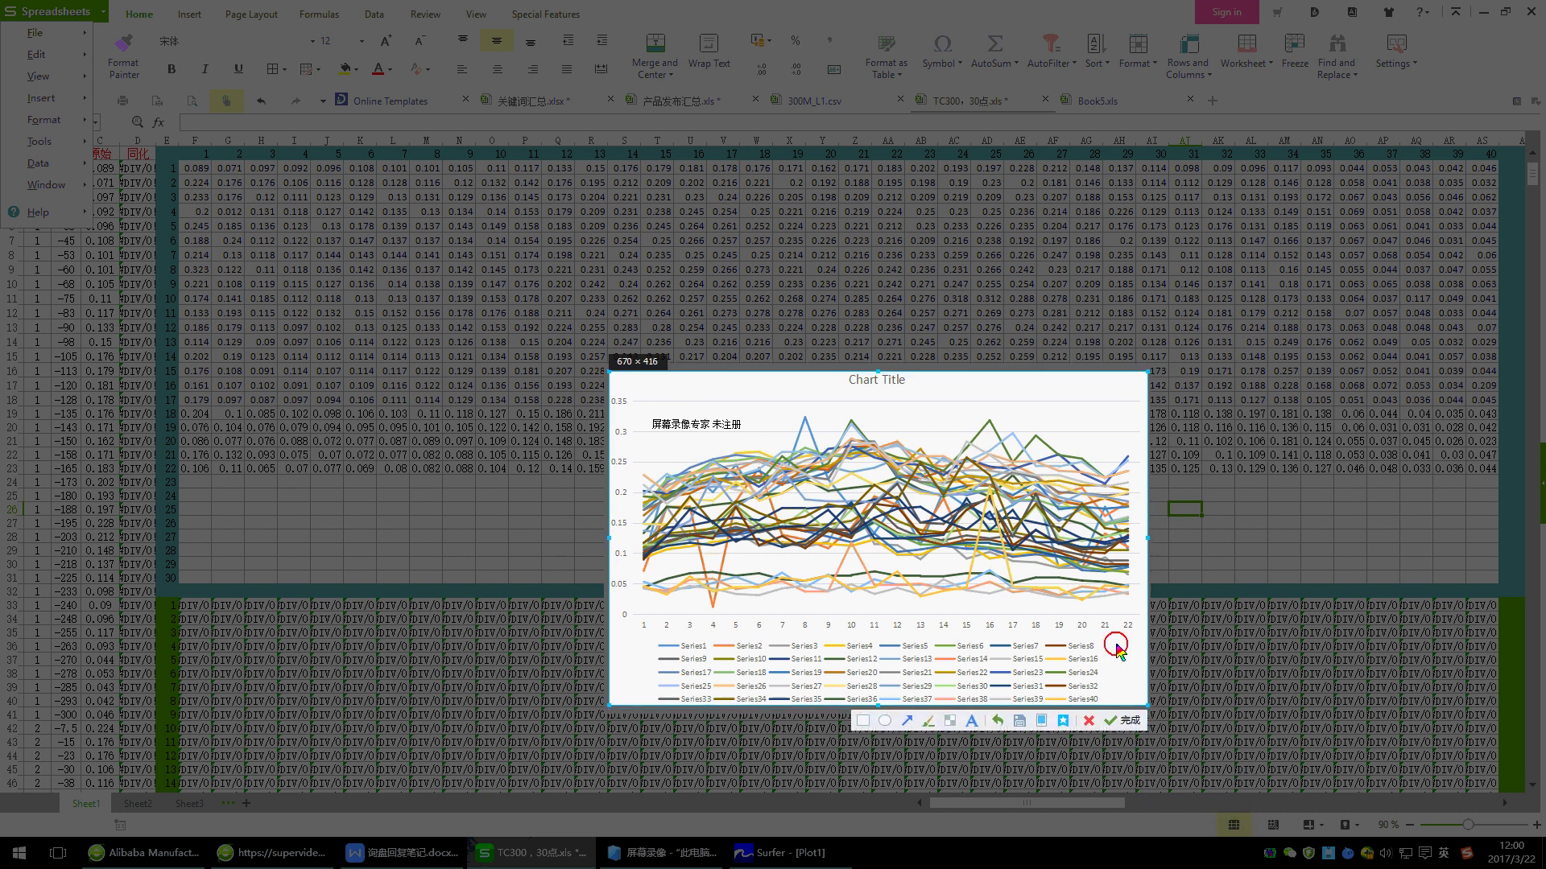
click(1122, 715)
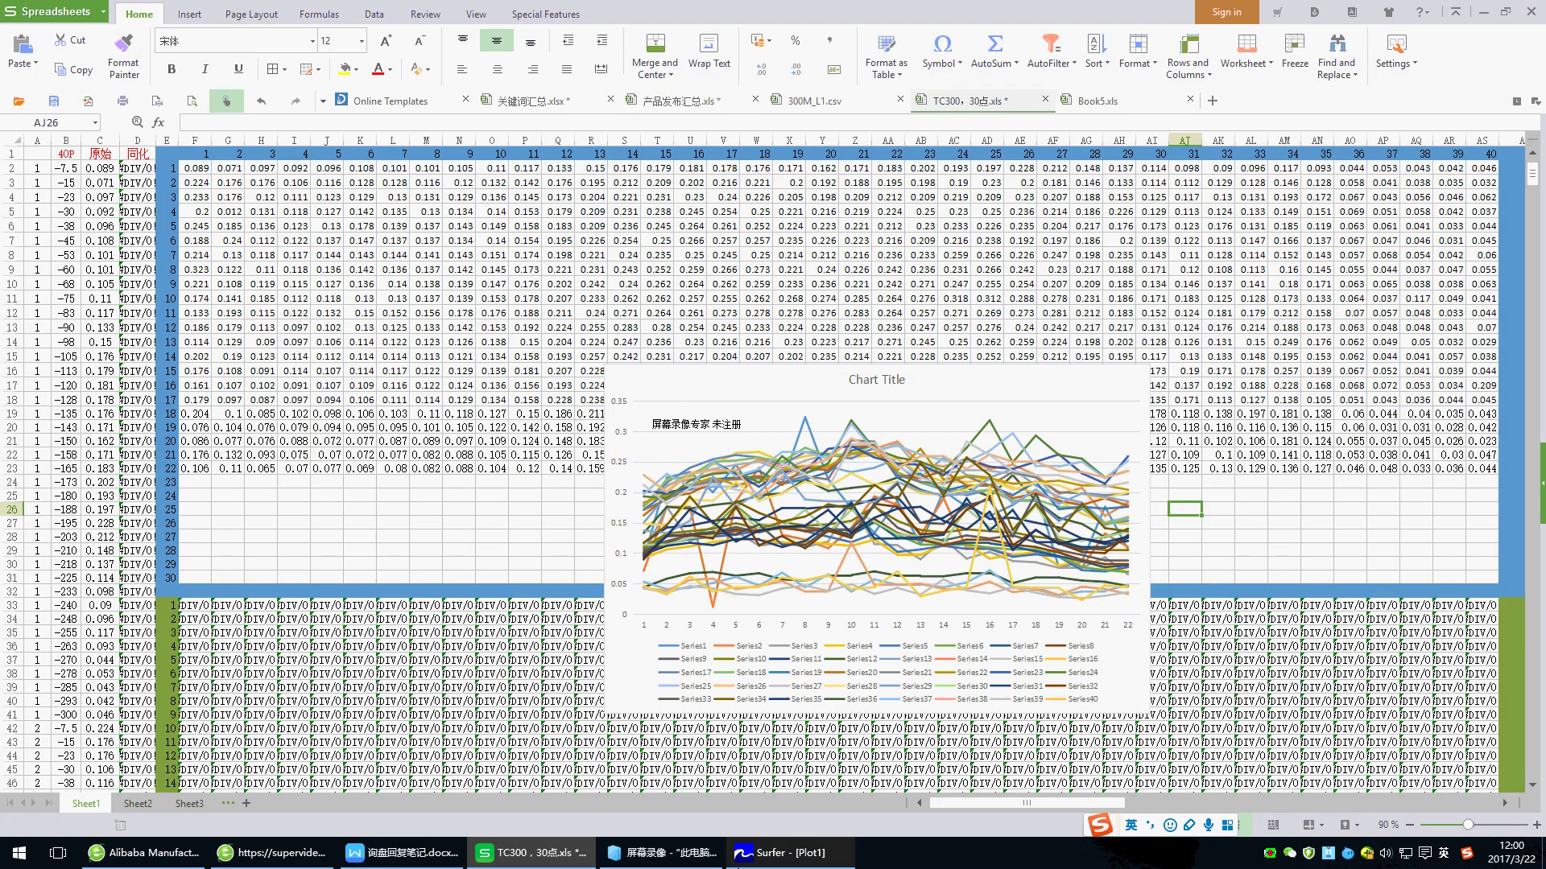
Switch to Surfer, paste the captured line chart into the plot, and place it to the right of the contour map's upper half
click(784, 853)
right_click(1019, 273)
click(1050, 300)
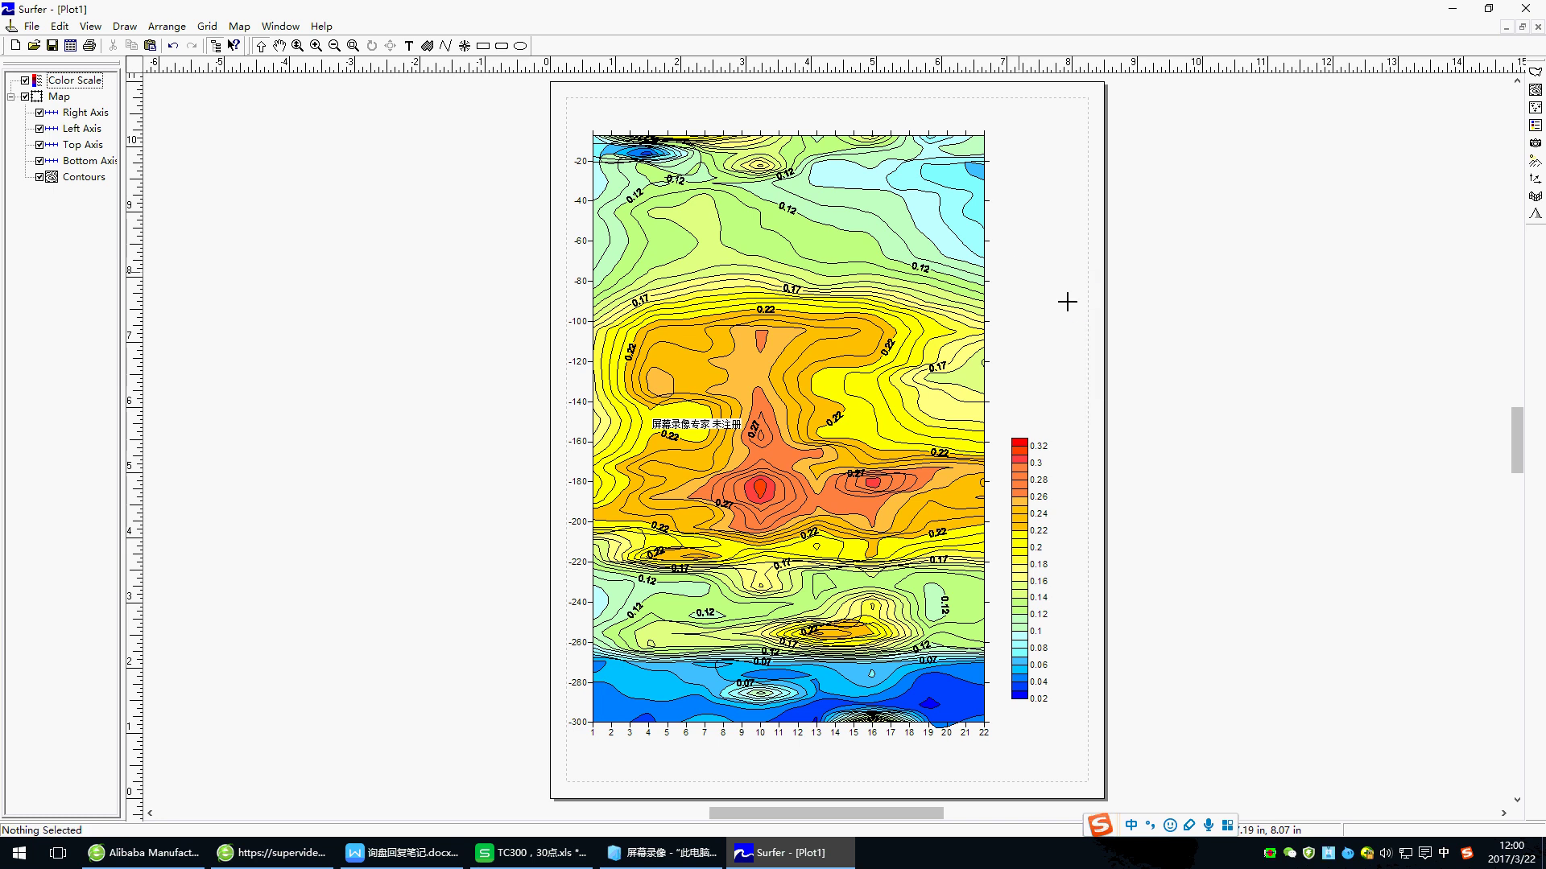
click(1069, 295)
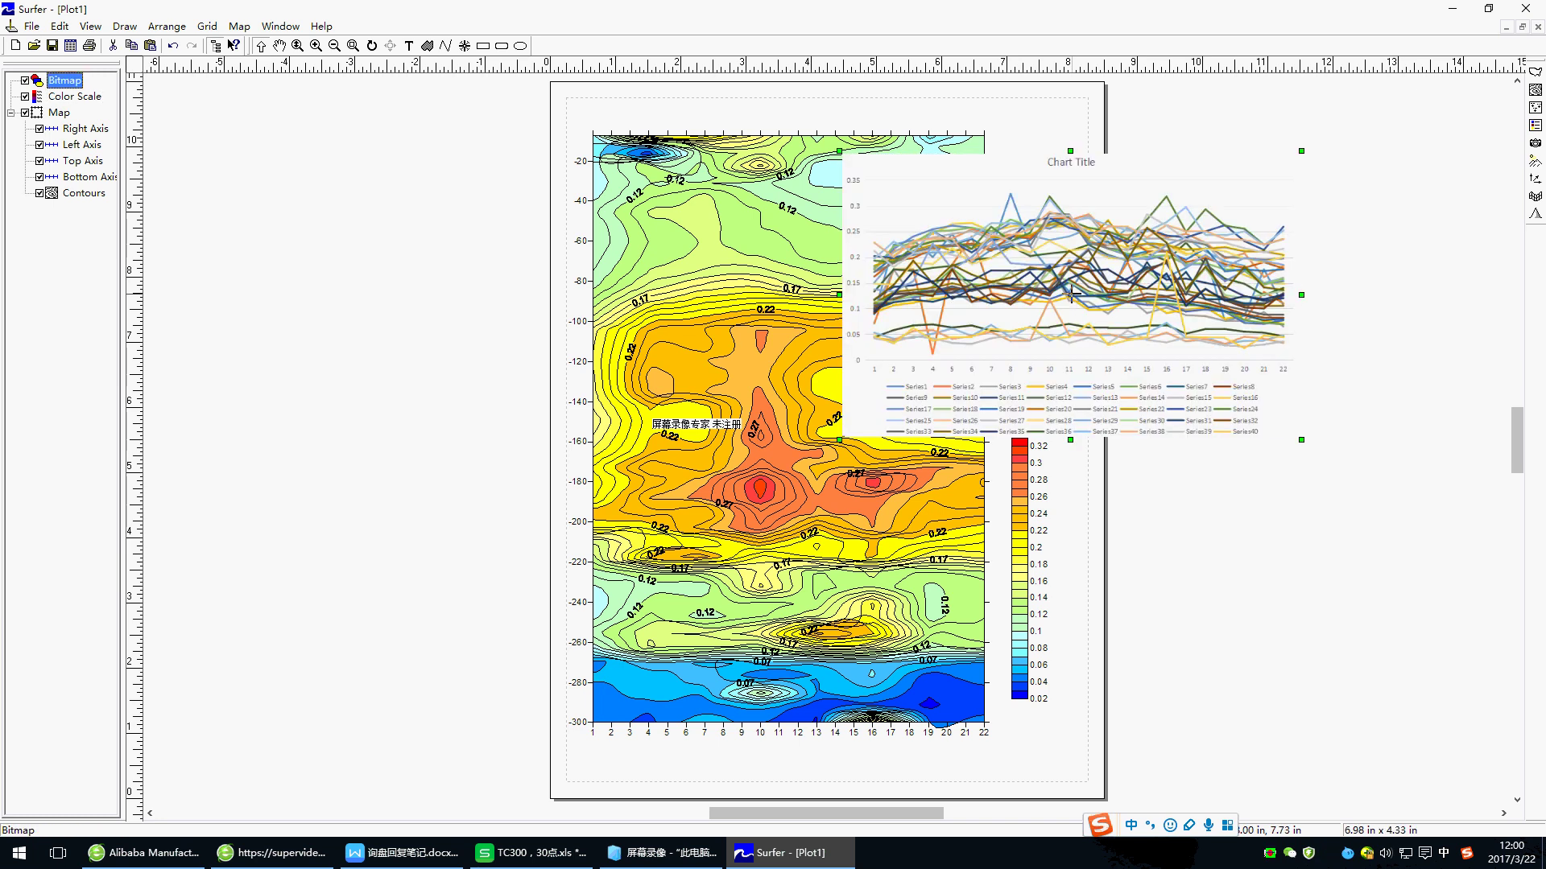
drag(1127, 295, 1292, 314)
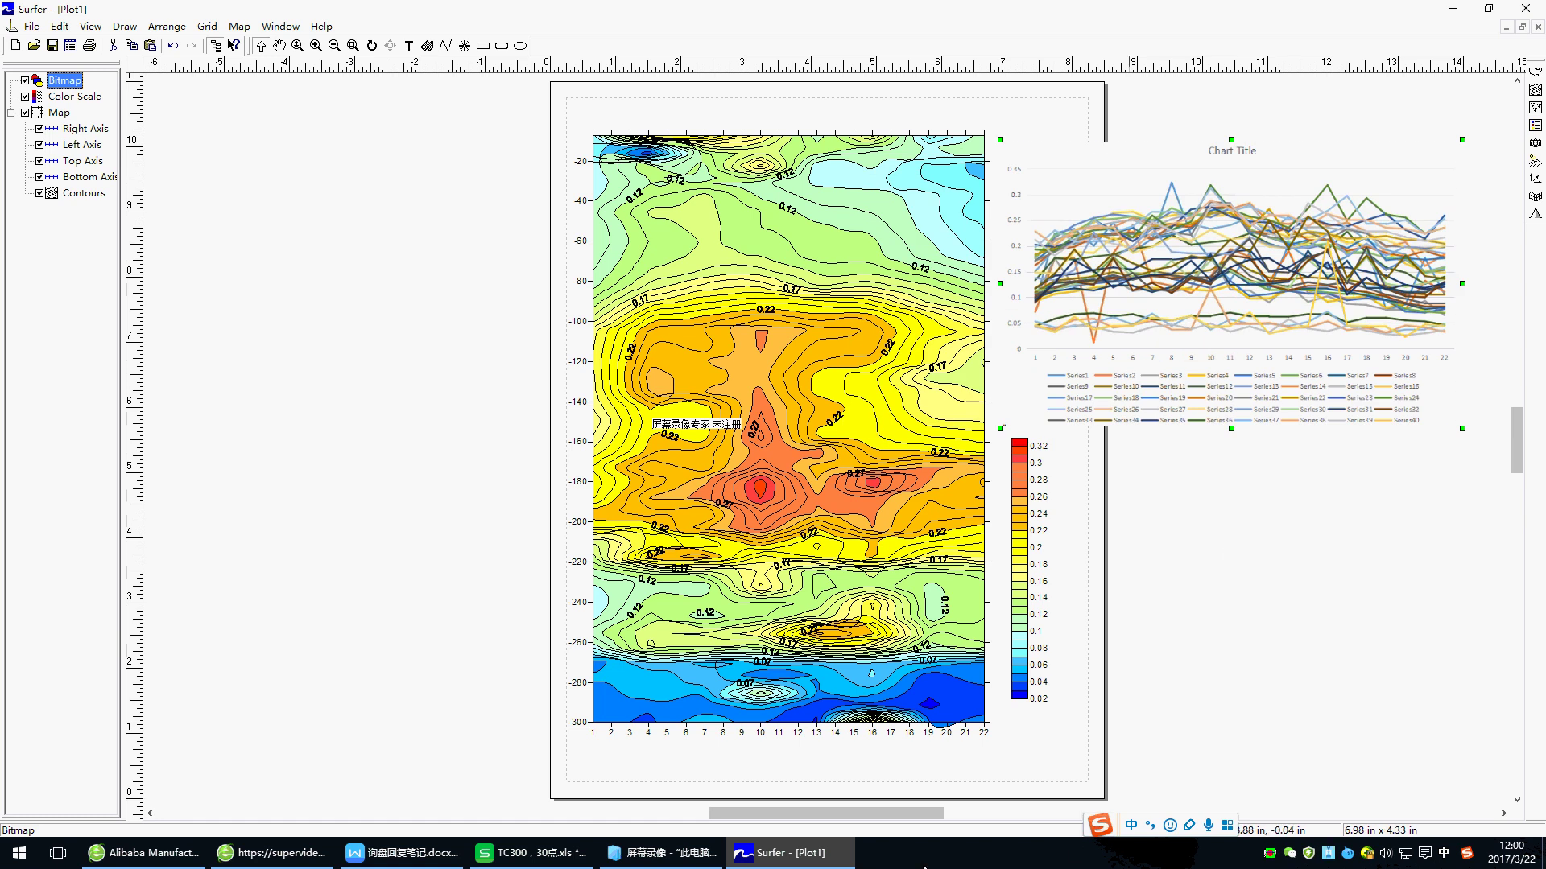
drag(913, 814, 969, 735)
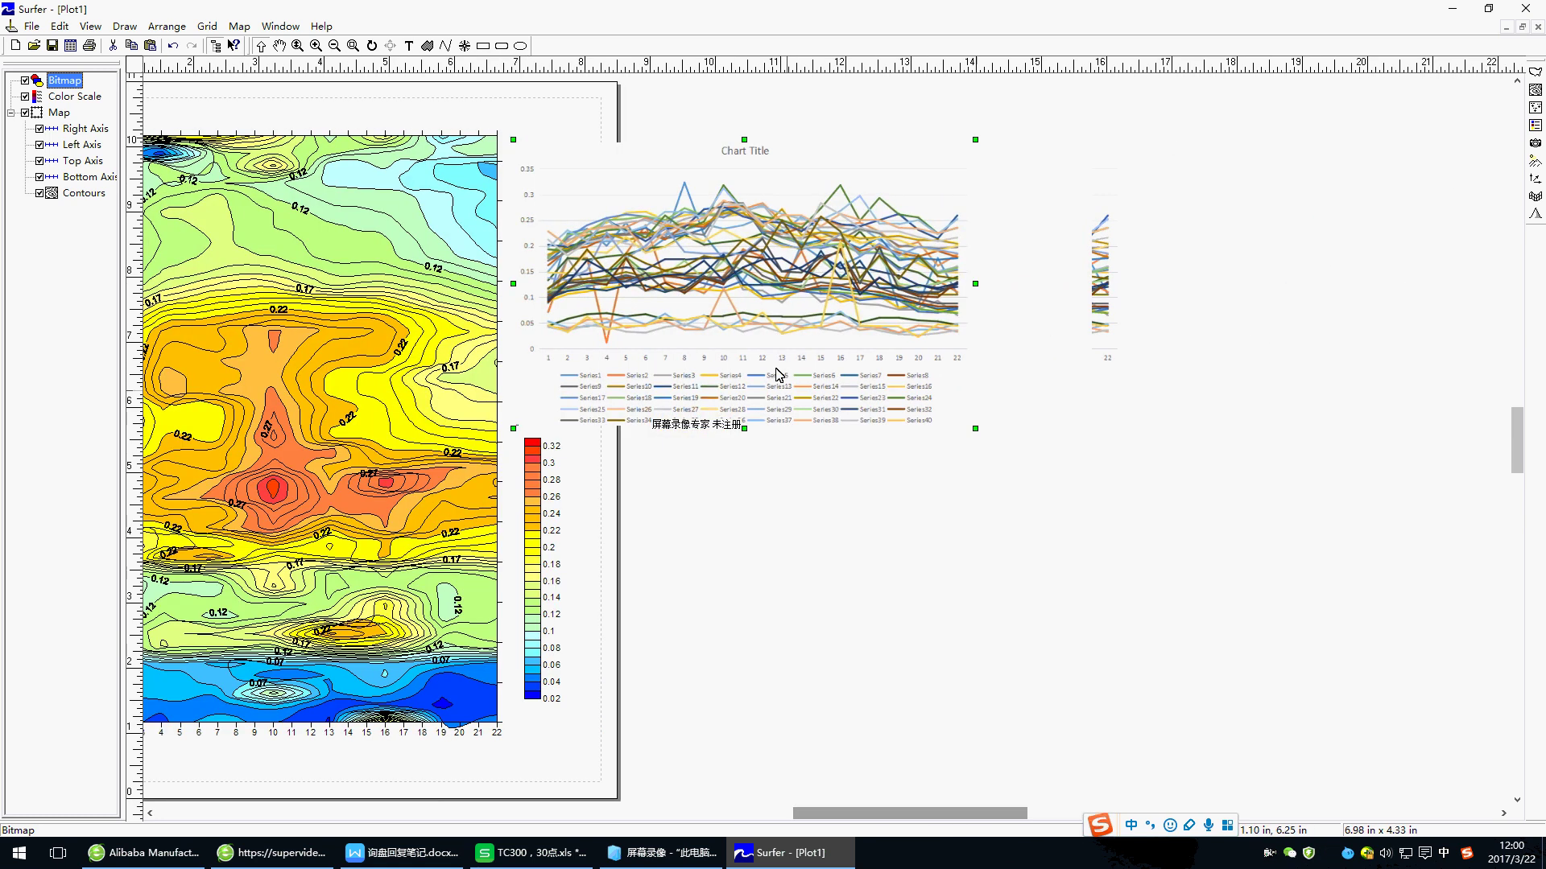
drag(919, 814, 866, 814)
drag(997, 349, 1002, 349)
click(1159, 589)
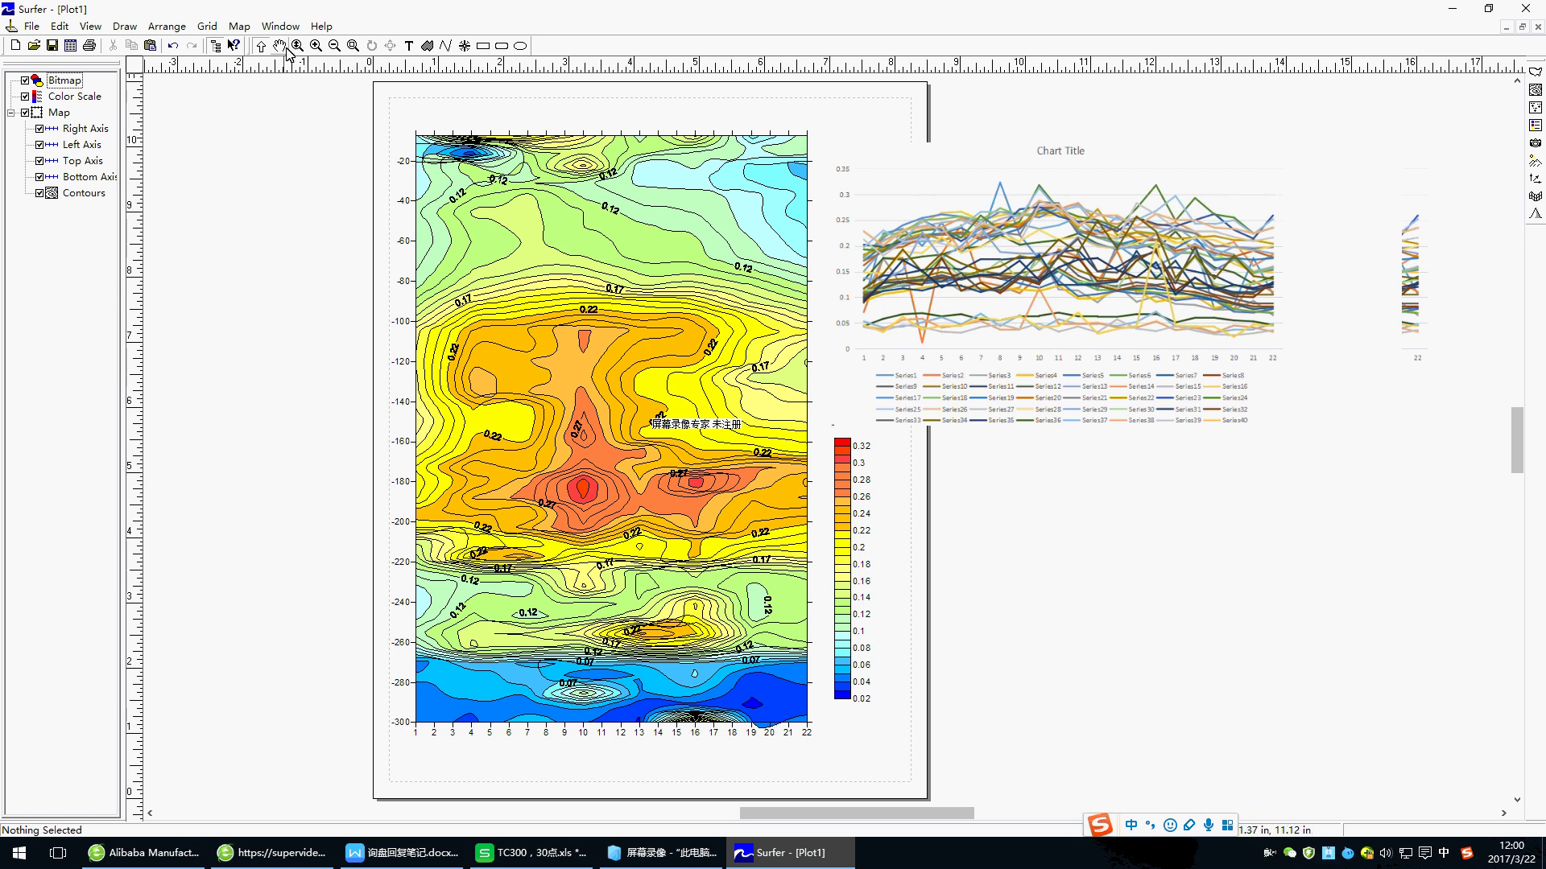
Draw a very narrow vertical rectangle on the contour map near station 20, from the top edge down to a depth of about -190
click(484, 47)
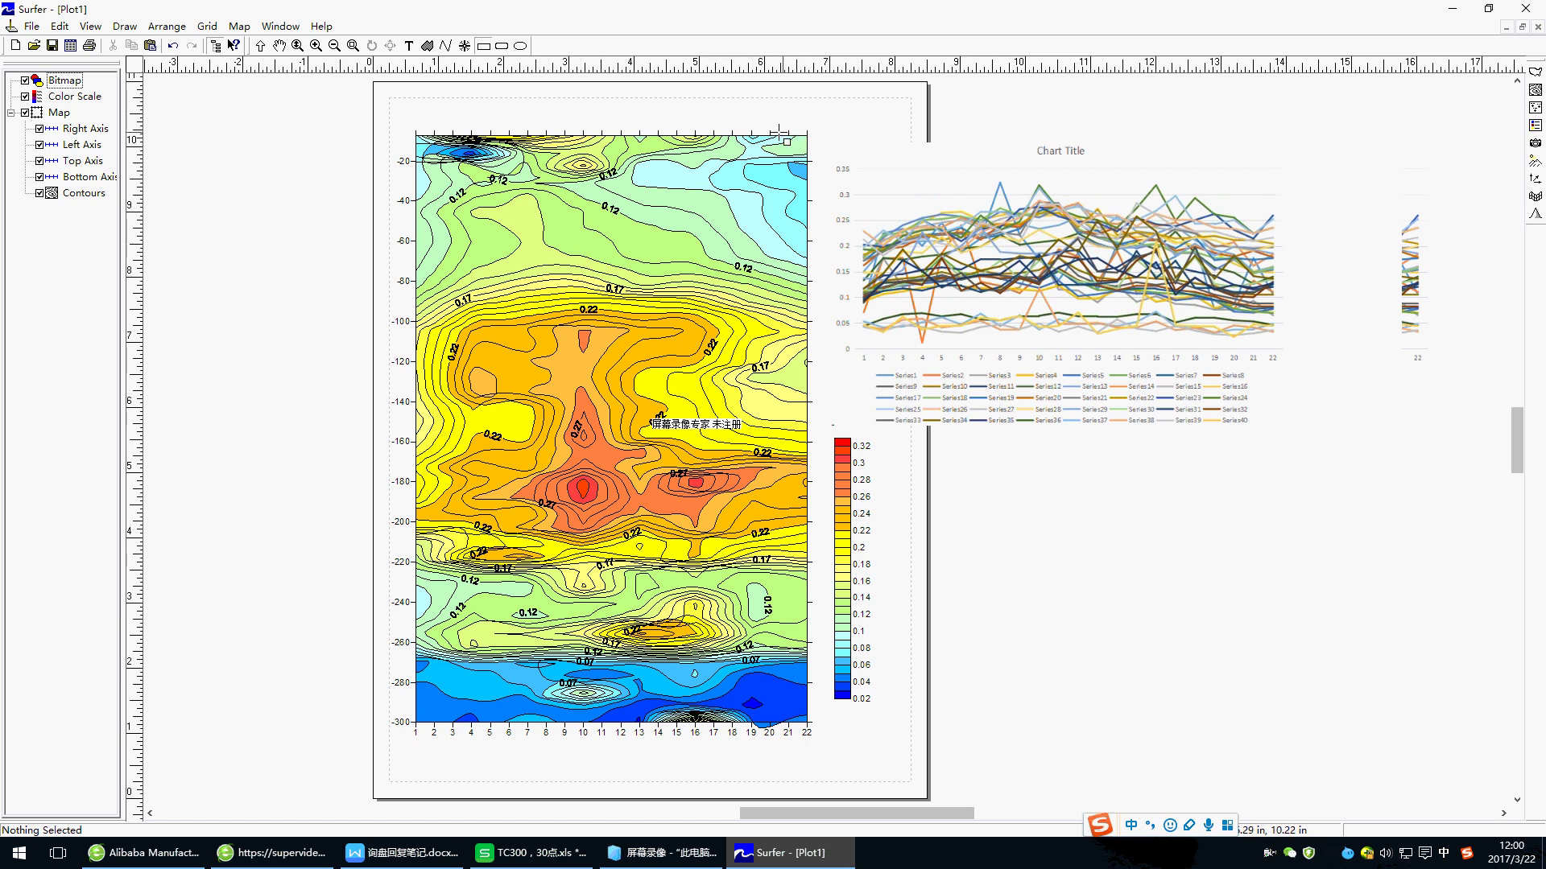
drag(767, 133, 768, 535)
key(Escape)
click(483, 46)
drag(765, 126, 774, 558)
key(Escape)
drag(771, 132, 775, 502)
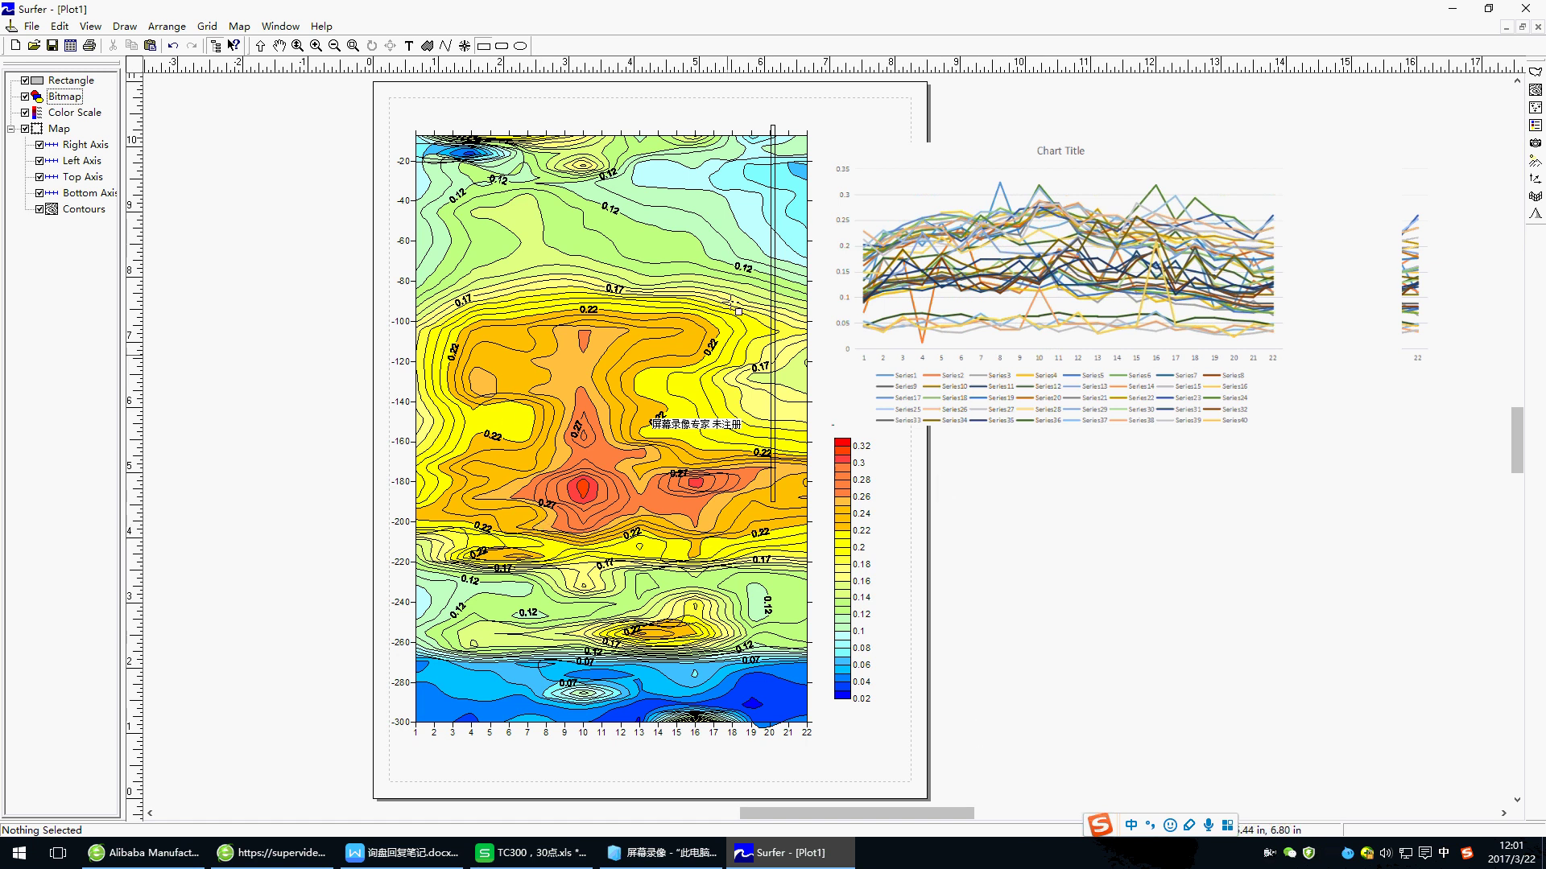
Save the plot to the desktop as a Surfer file named "L 1 .srf"
click(30, 31)
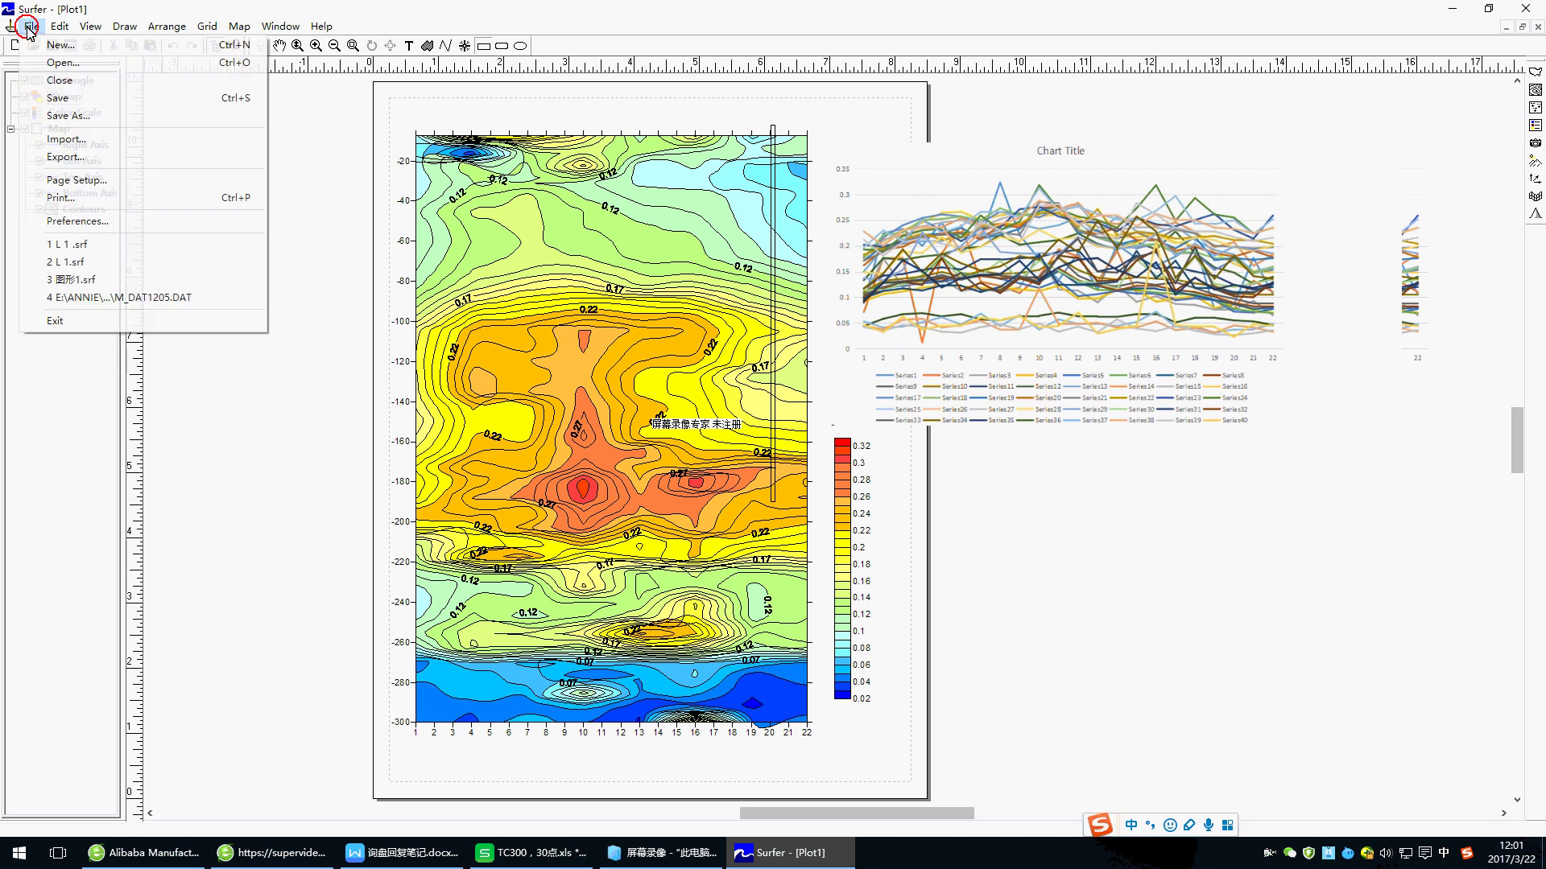
click(73, 117)
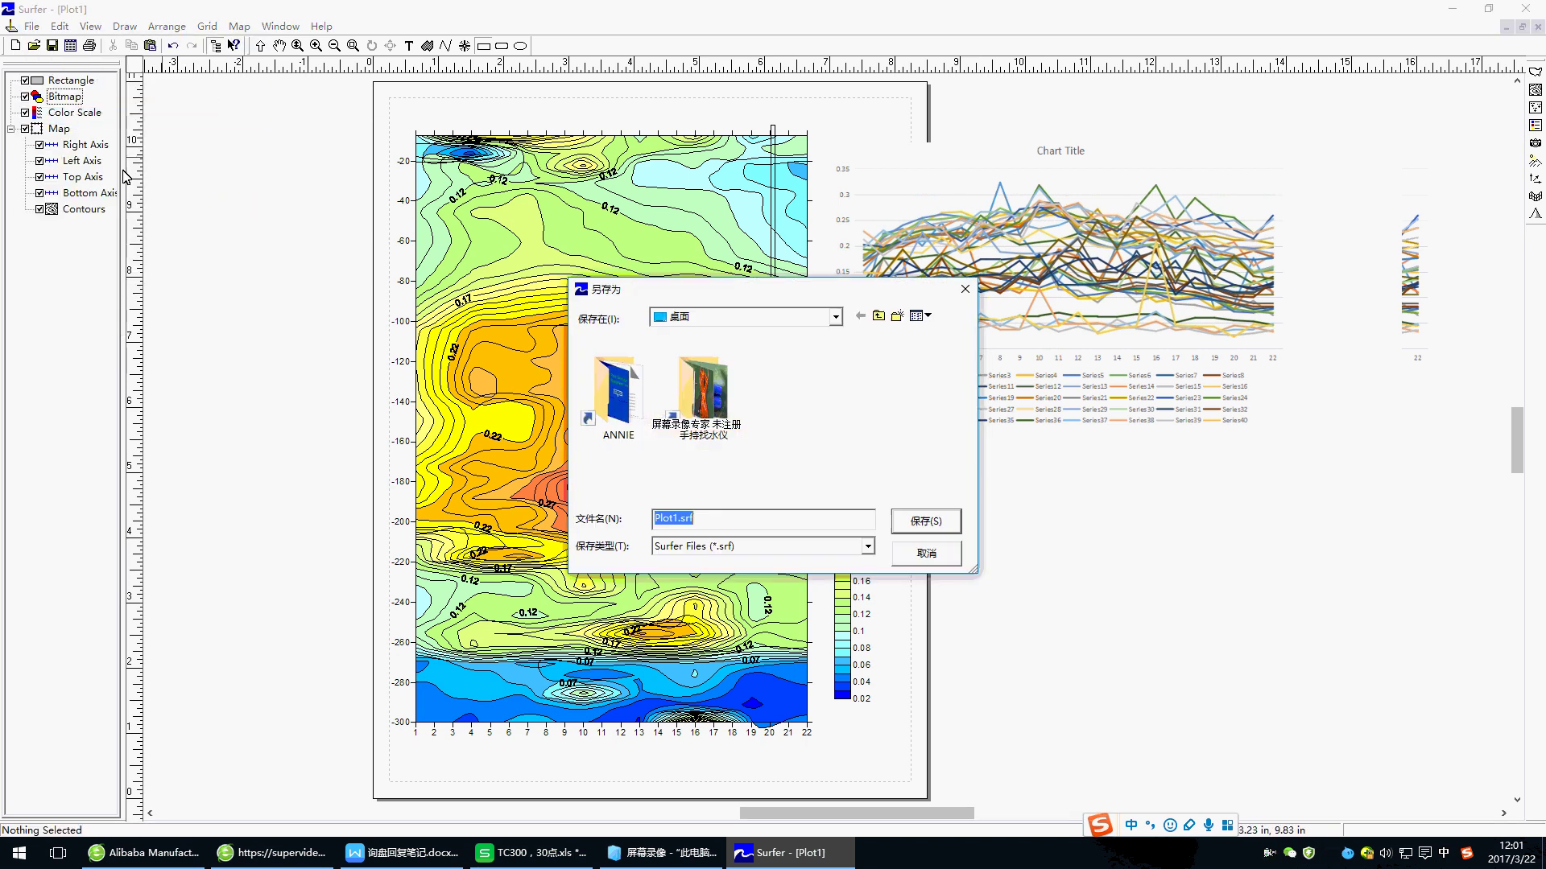
click(679, 518)
drag(678, 517, 631, 518)
key(shift)
key(BackSpace)
text(L)
key(shift)
text(1)
click(926, 520)
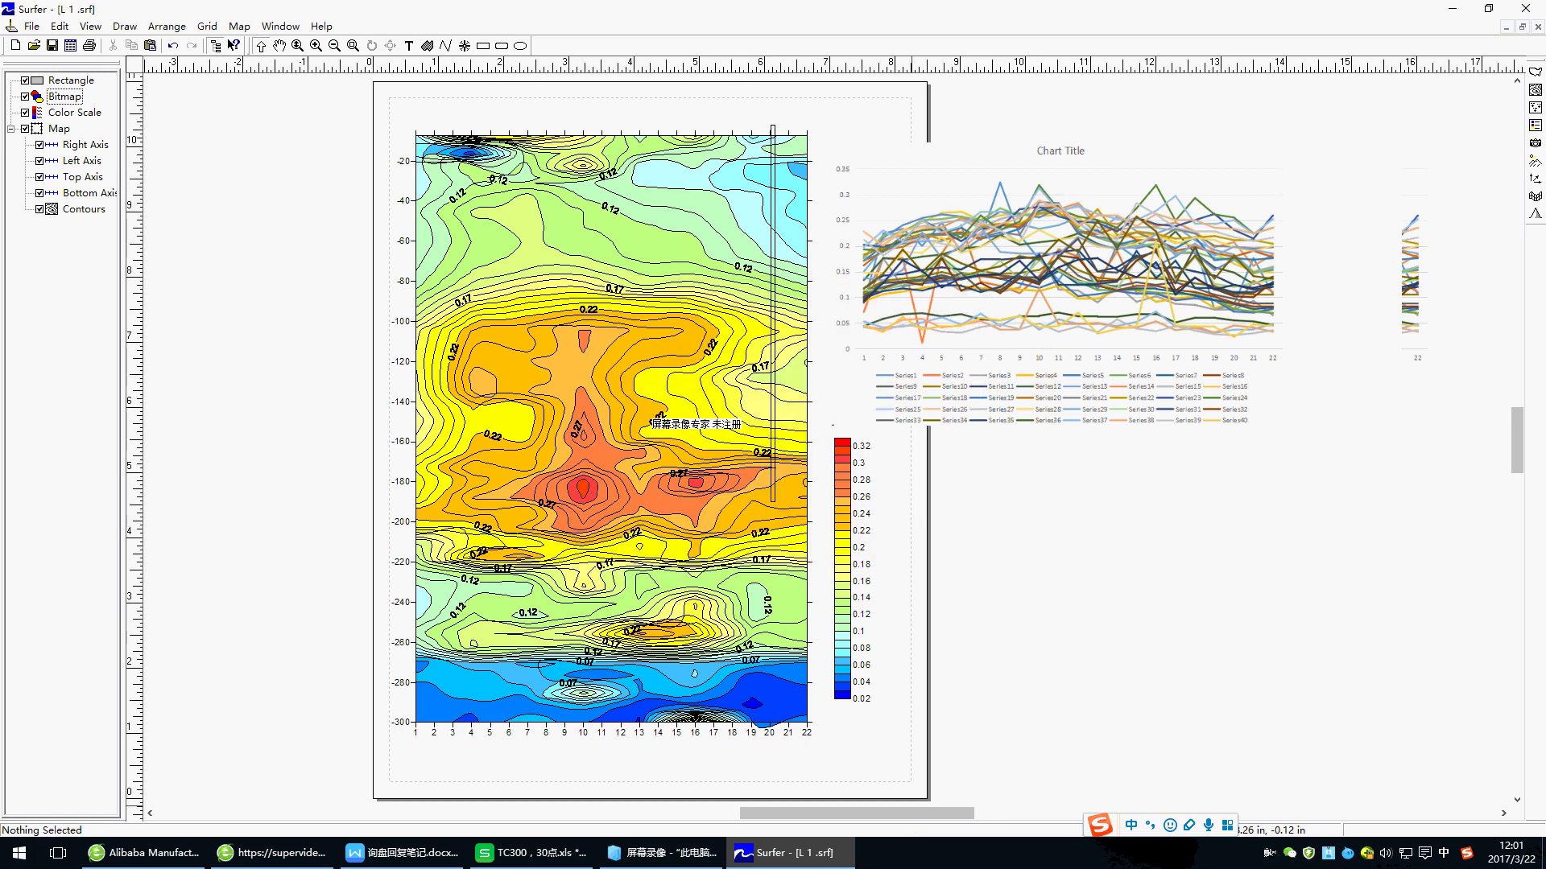